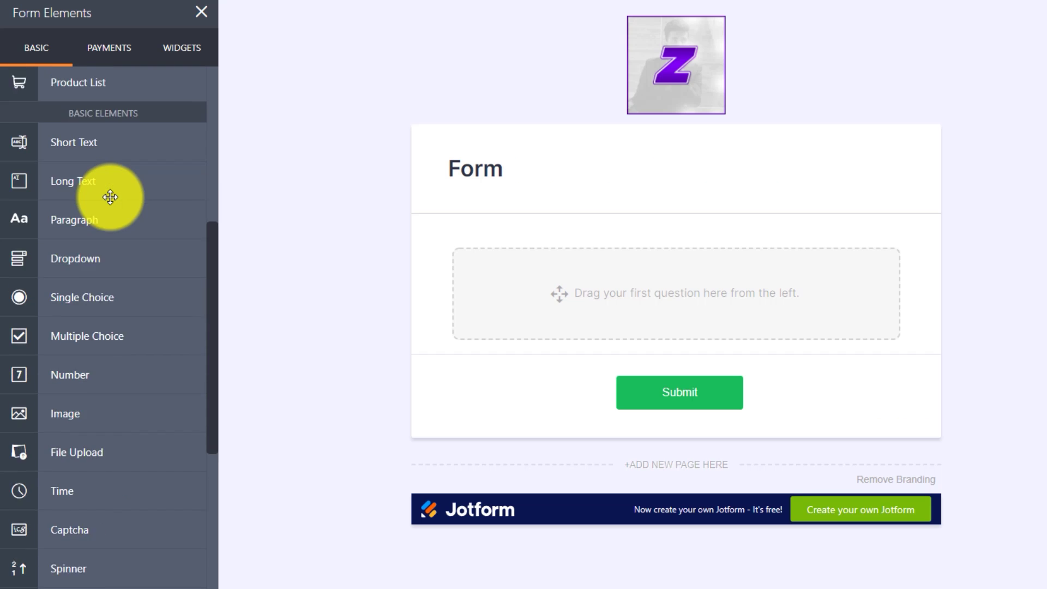
# Add a YouTube video widget and apply the Clever Colorful theme in the demo form.
pyautogui.scroll(-5, 115, 231)
pyautogui.scroll(10, 124, 248)
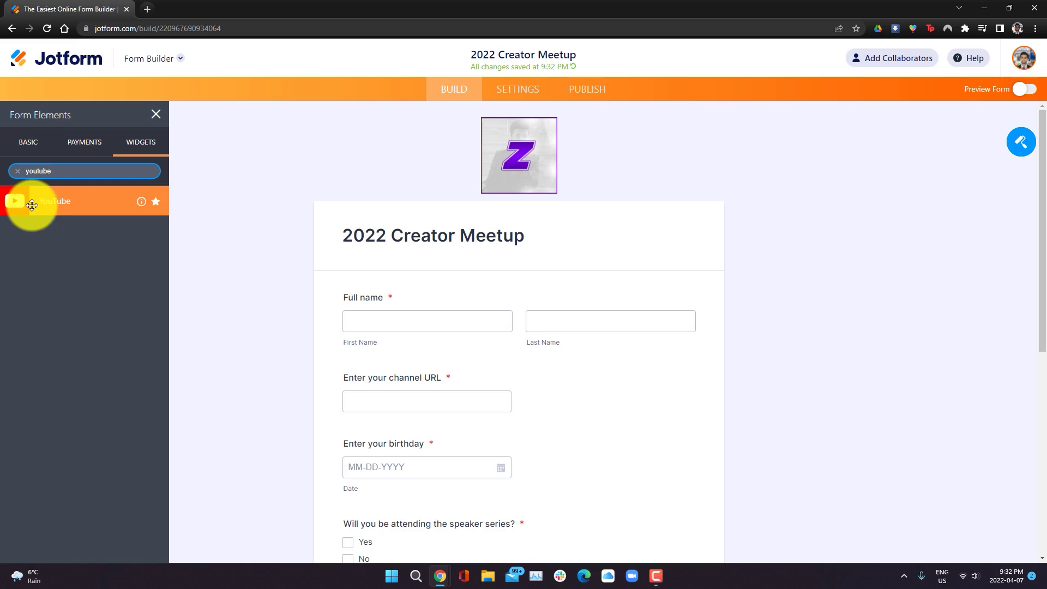
pyautogui.moveTo(33, 201); pyautogui.dragTo(493, 331)
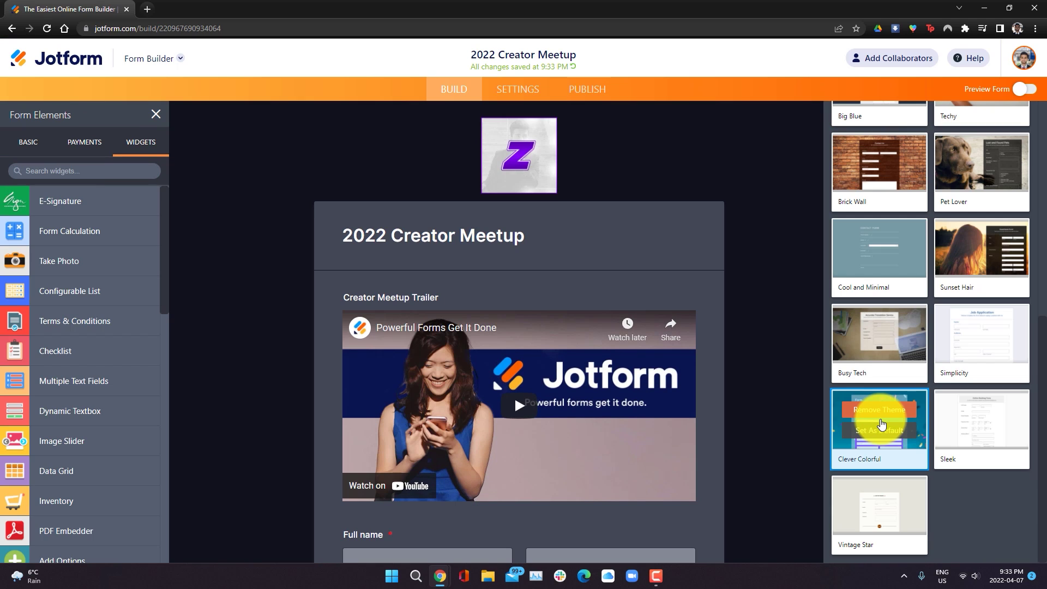
pyautogui.click(882, 424)
pyautogui.scroll(-10, 751, 353)
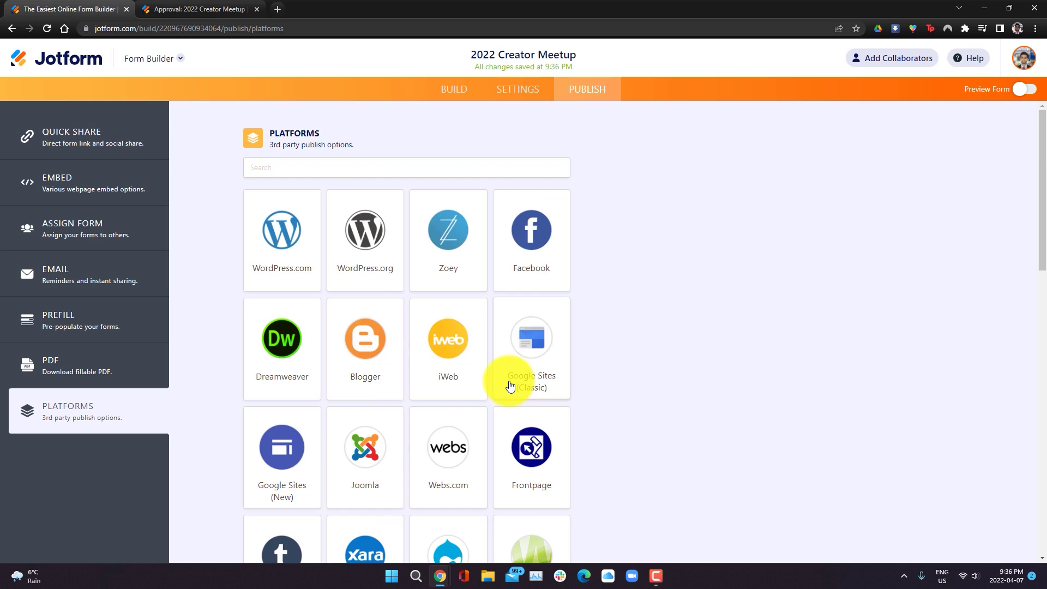
pyautogui.scroll(-7, 509, 381)
pyautogui.scroll(7, 513, 381)
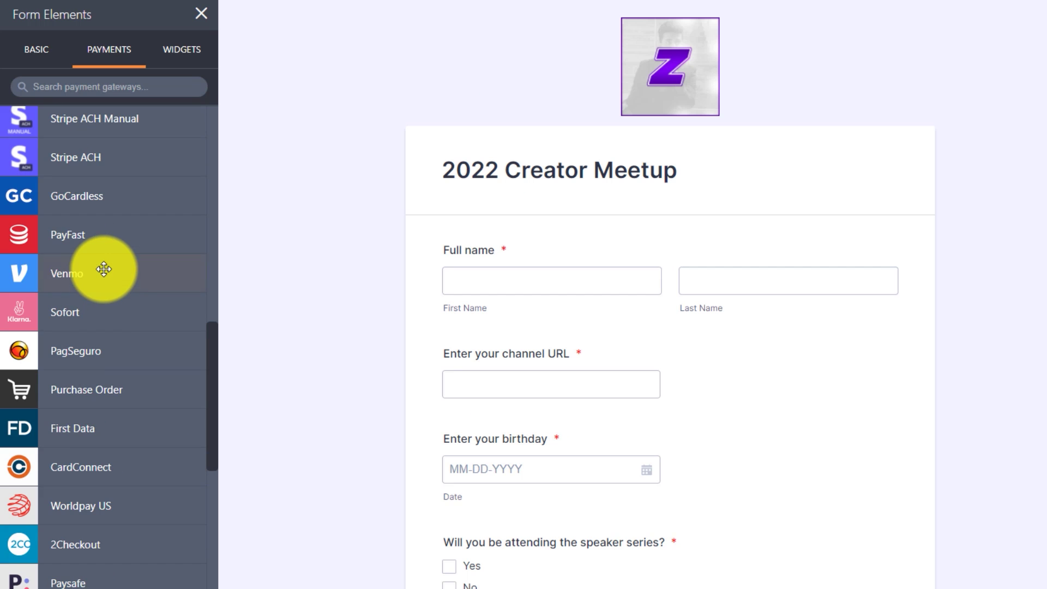
pyautogui.scroll(-6, 82, 235)
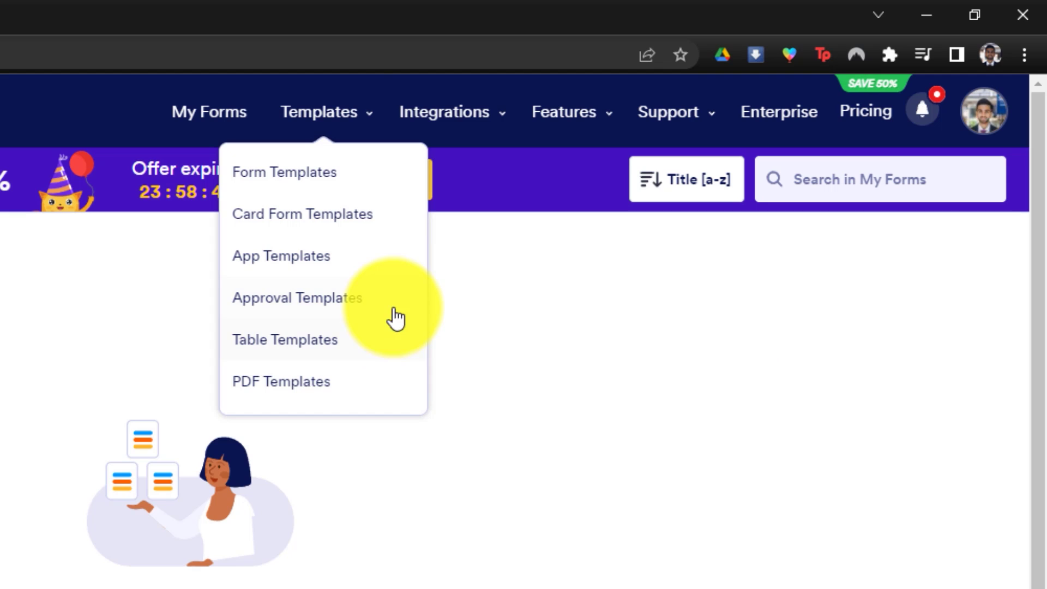
# Set a condition to Is Equal To Yes and turn on birthday age verification.
pyautogui.moveTo(461, 133)
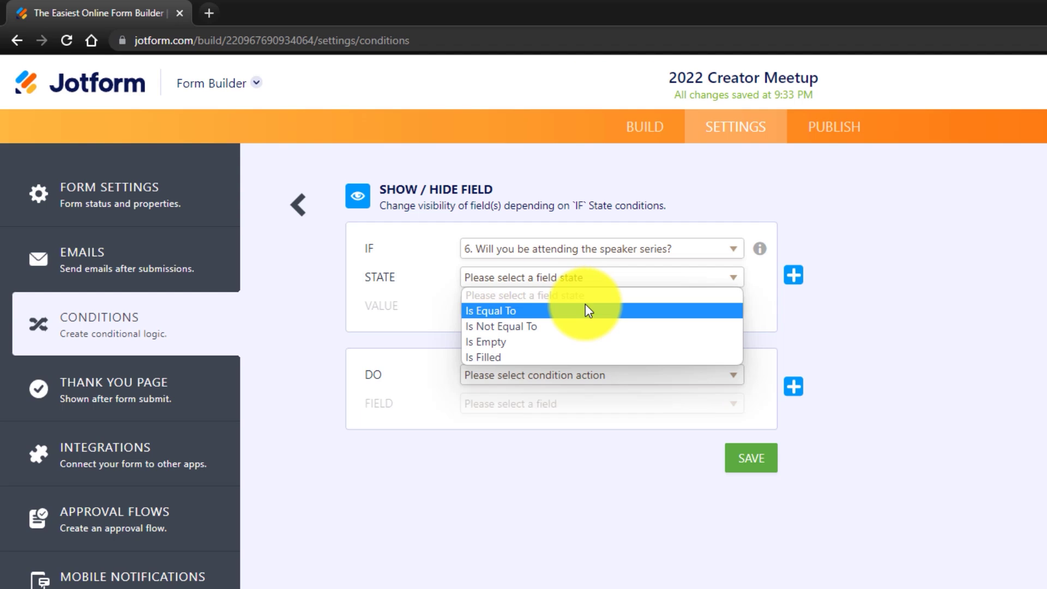
pyautogui.click(586, 311)
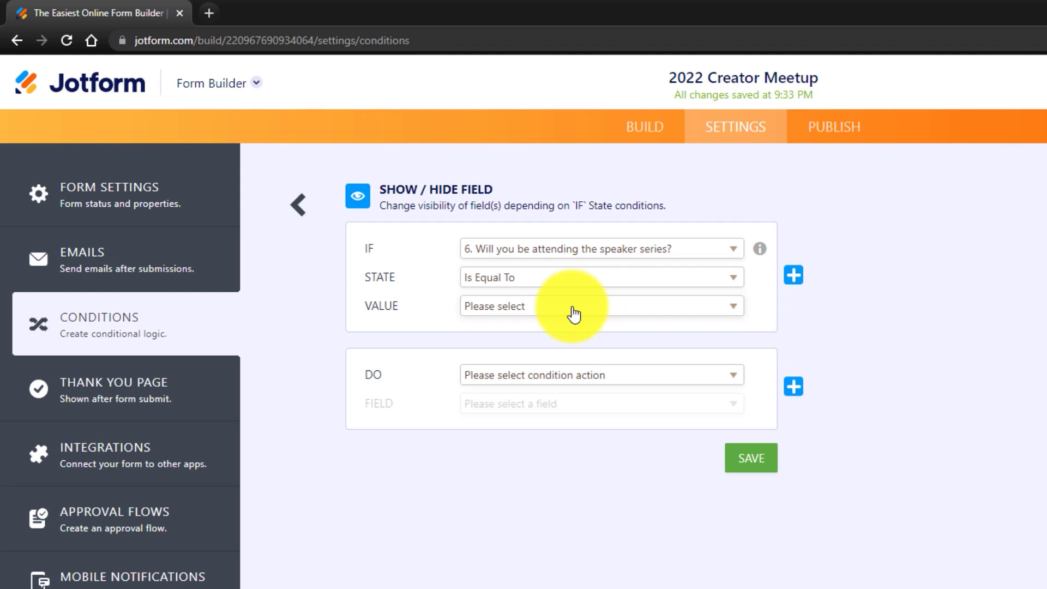
pyautogui.click(507, 305)
pyautogui.click(562, 341)
pyautogui.click(532, 374)
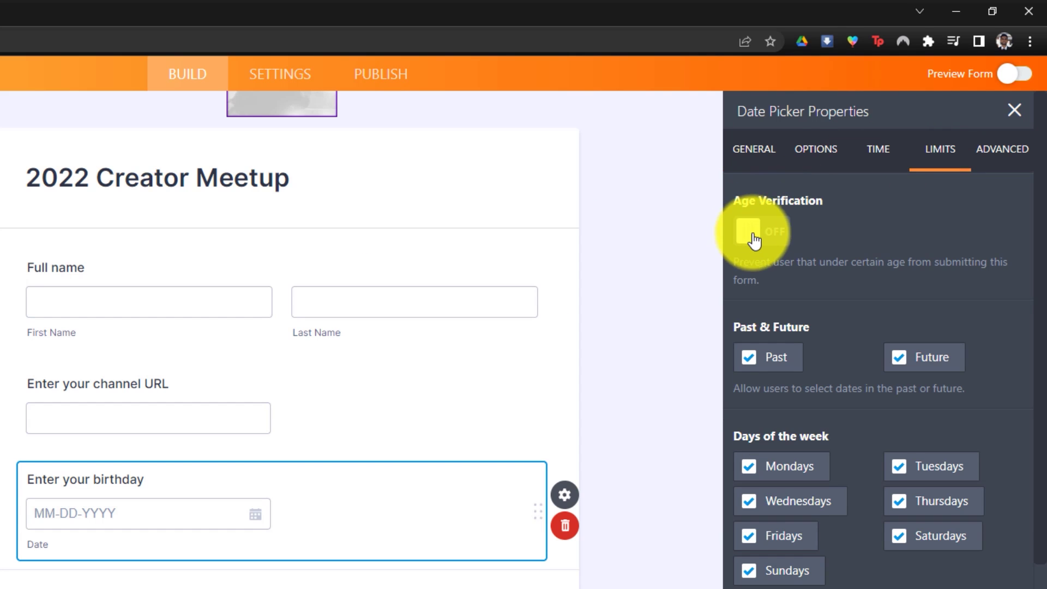
pyautogui.click(750, 232)
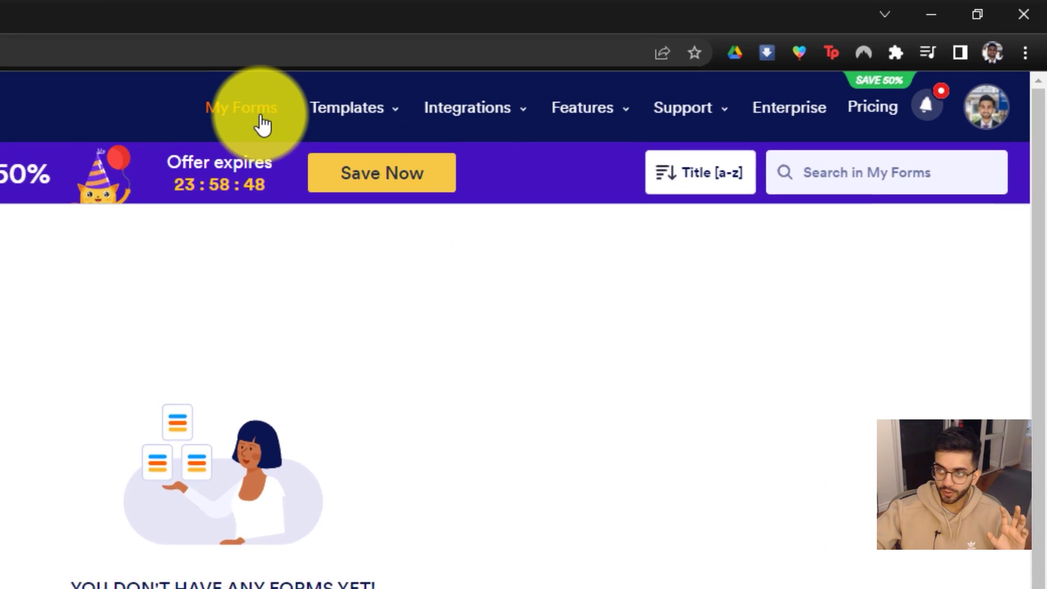
# Look over the Templates, Integrations and Features menus on the empty My Forms page.
pyautogui.moveTo(315, 120)
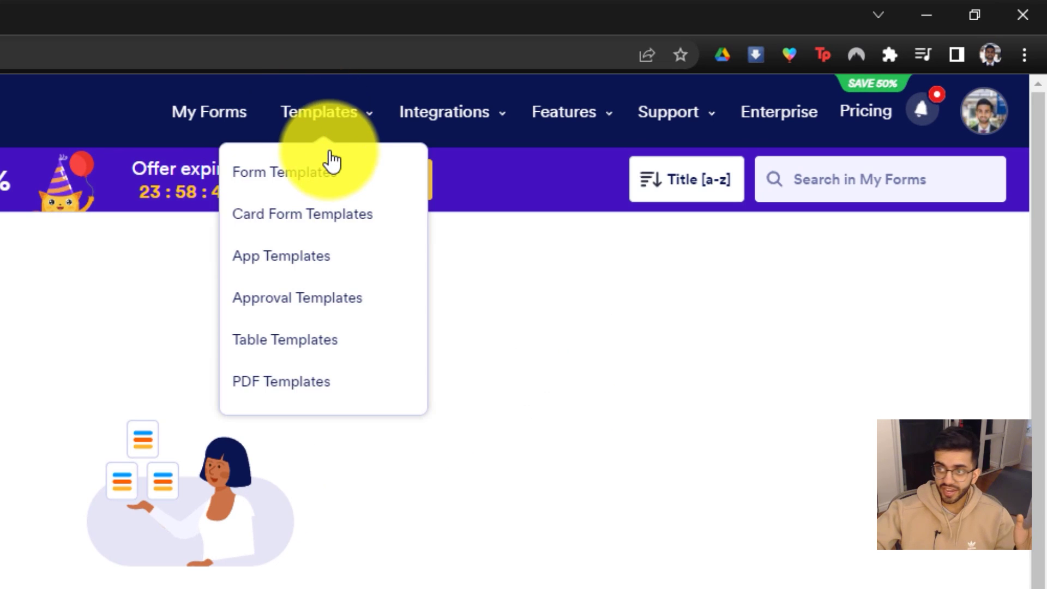
pyautogui.moveTo(460, 128)
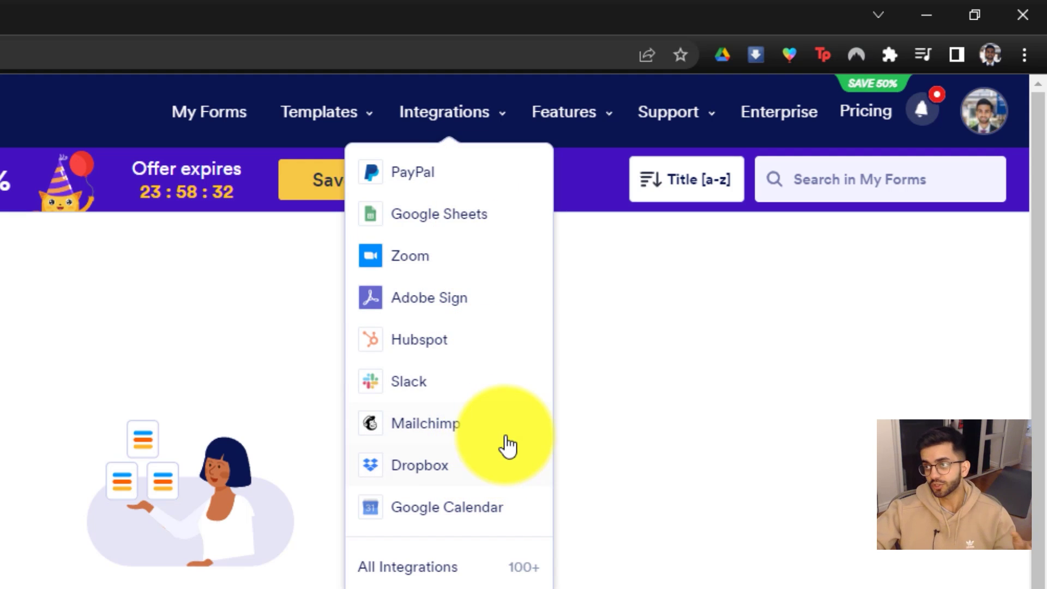
pyautogui.moveTo(561, 128)
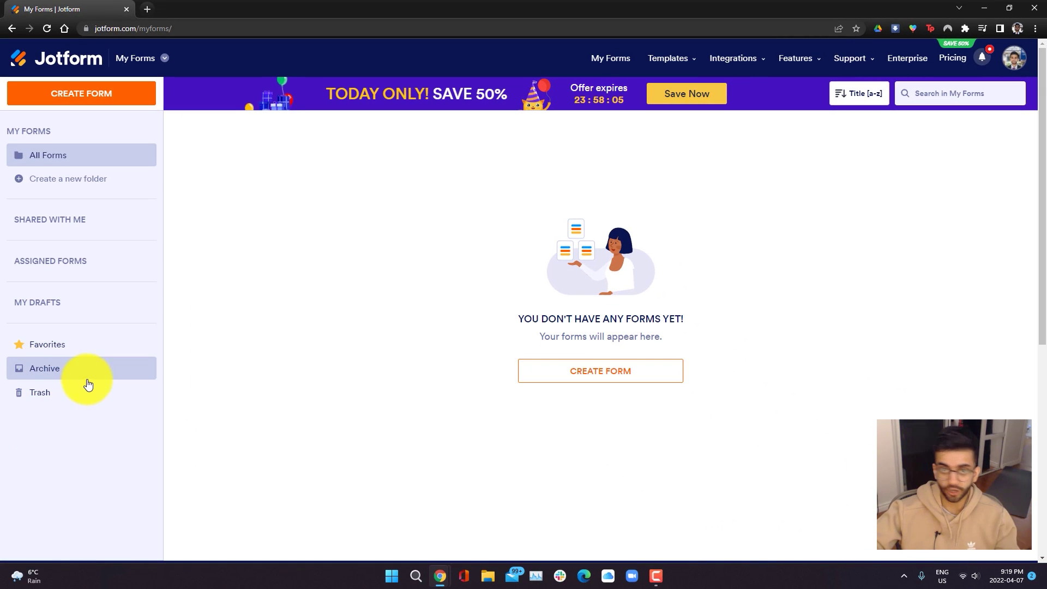
# Create a new form from scratch using the Classic Form one-page layout.
pyautogui.click(123, 369)
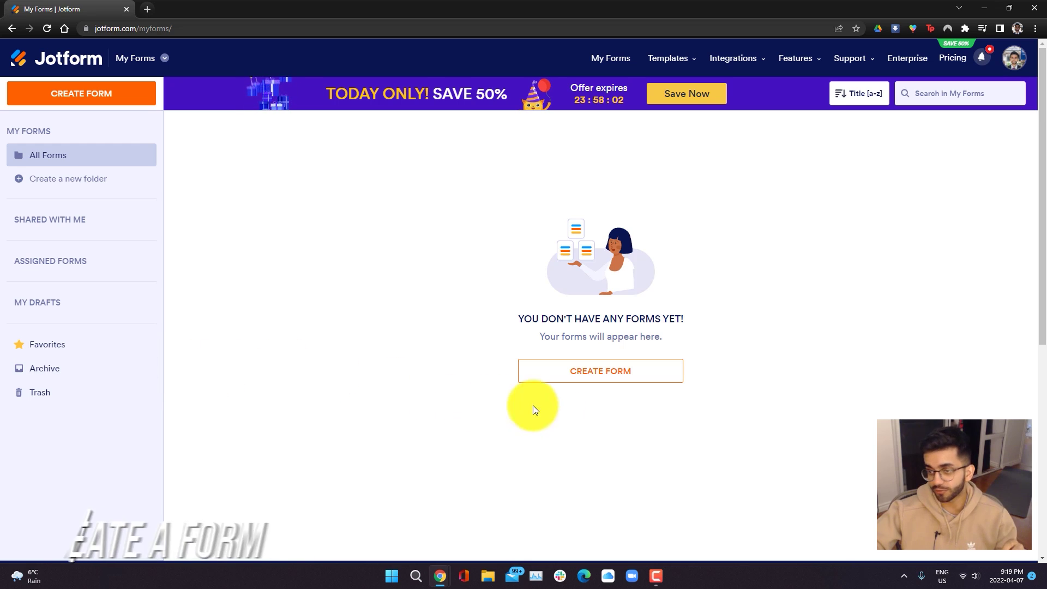
pyautogui.click(615, 381)
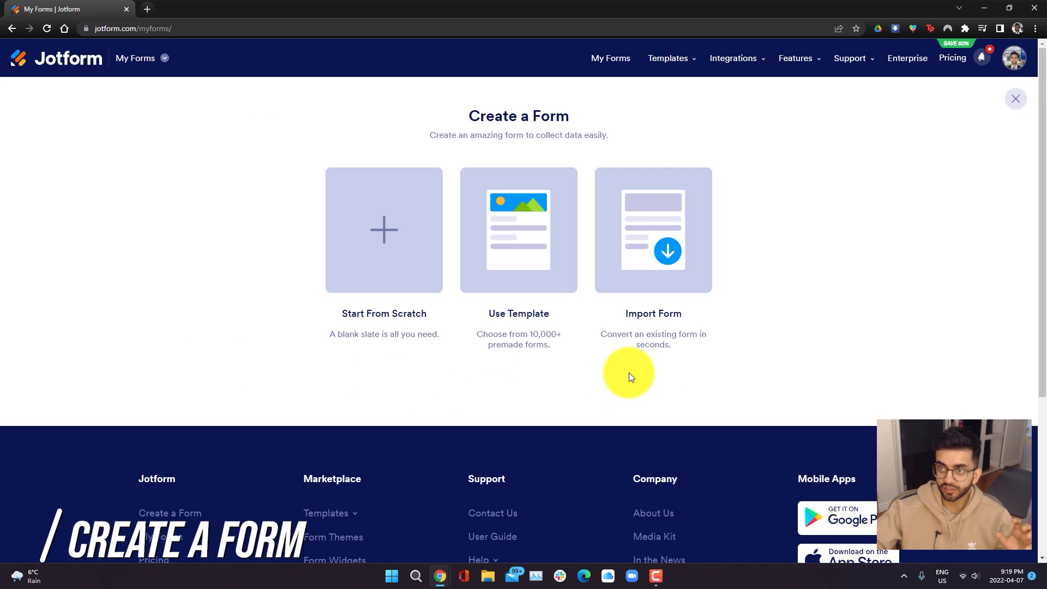
pyautogui.click(391, 233)
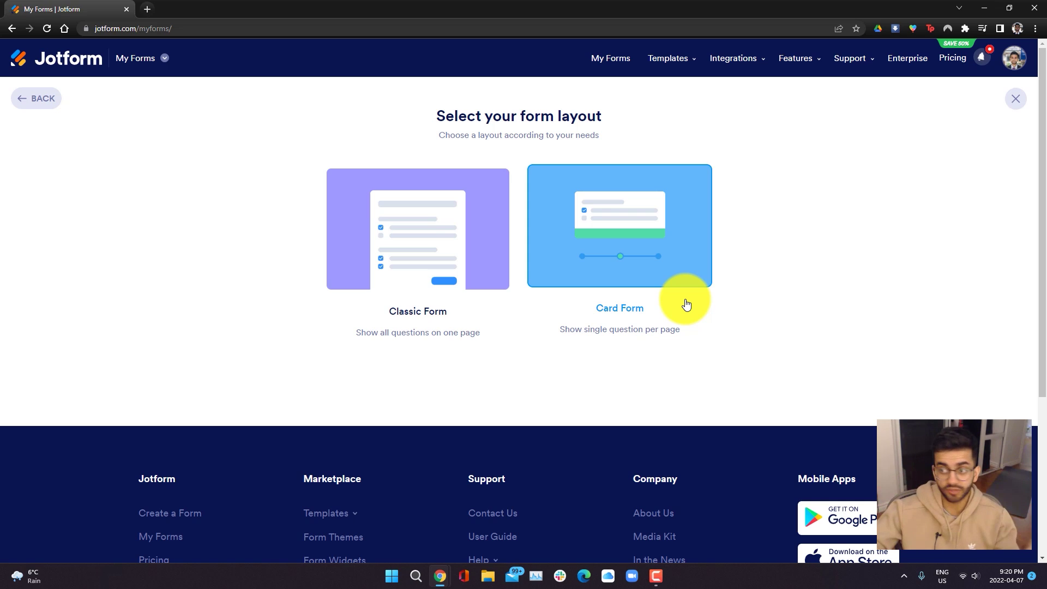
pyautogui.click(414, 277)
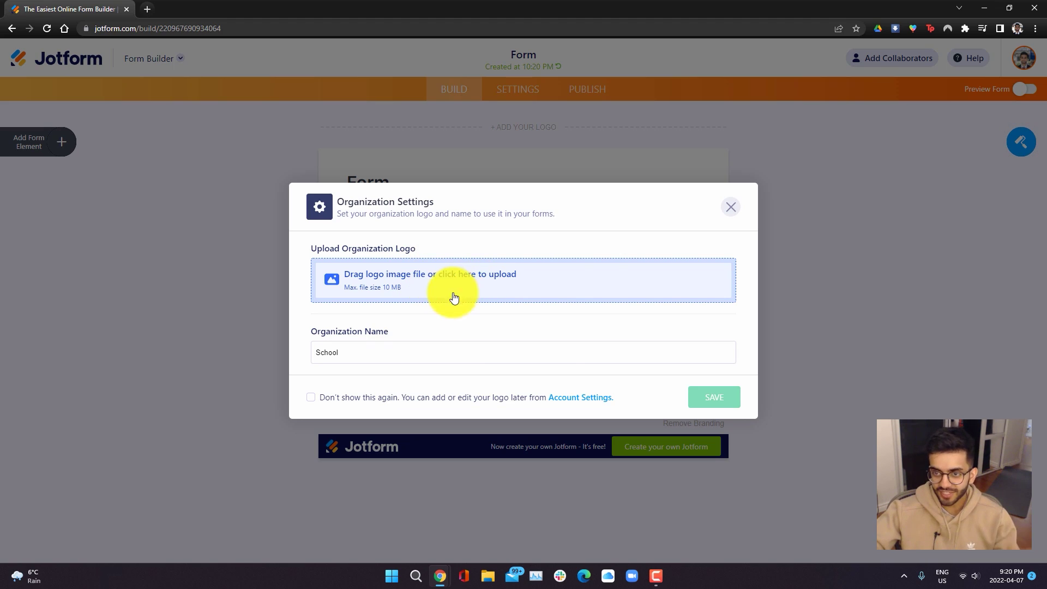
# Upload ziovo-psd-avi.png as the logo and rename the organization from School to Ziovo.
pyautogui.click(432, 289)
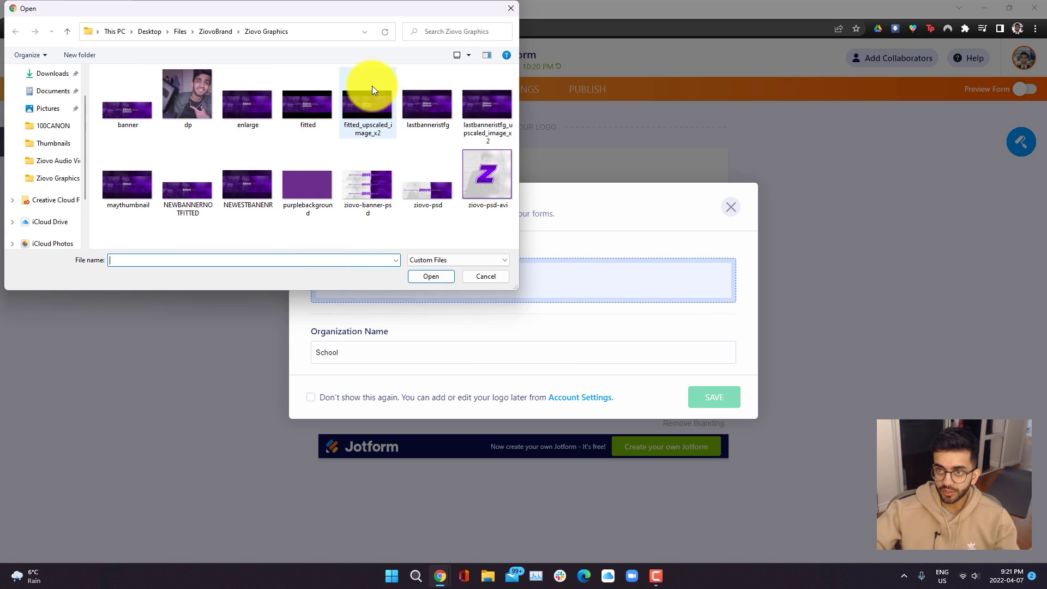
pyautogui.click(486, 188)
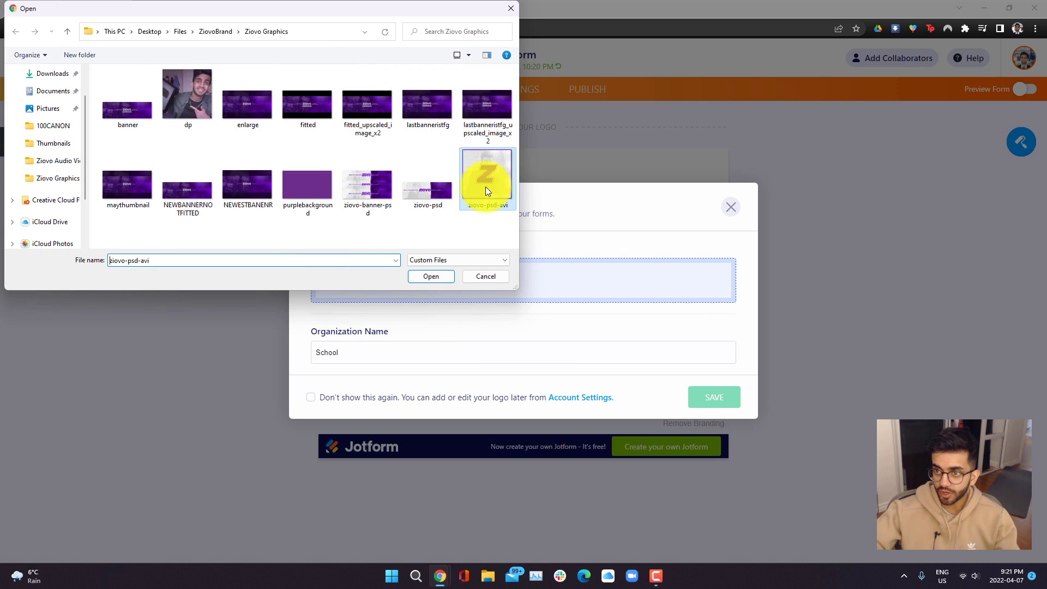
pyautogui.doubleClick(485, 187)
pyautogui.moveTo(350, 365); pyautogui.dragTo(289, 367)
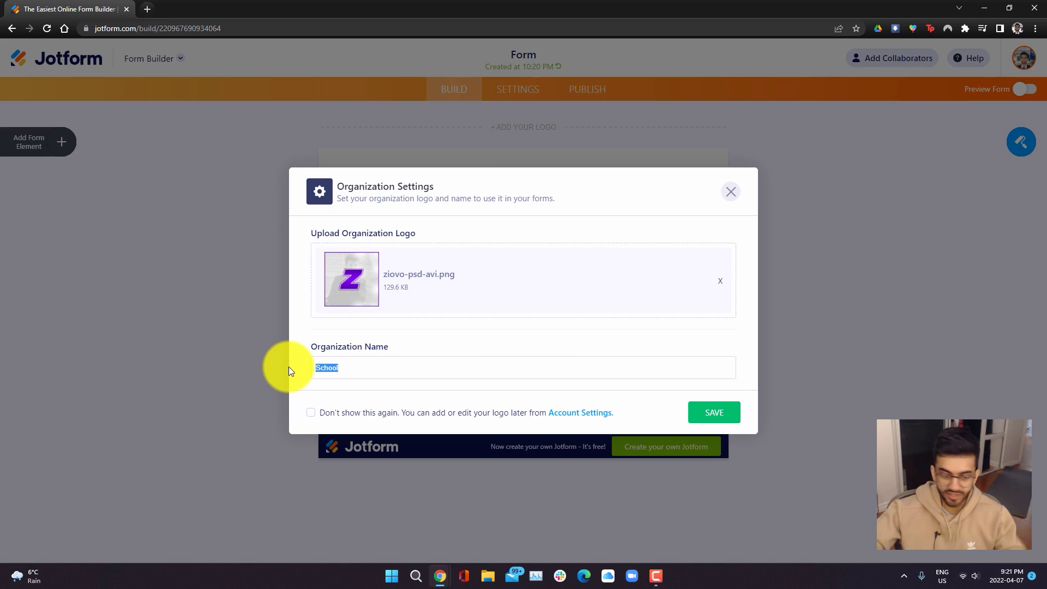
pyautogui.write('Ziovo')
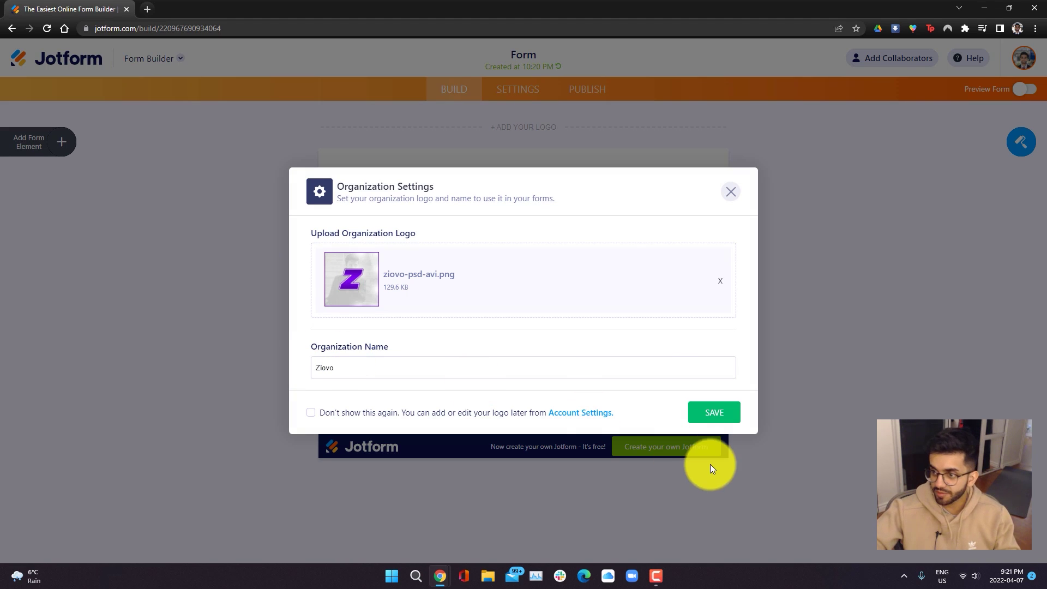
pyautogui.click(715, 412)
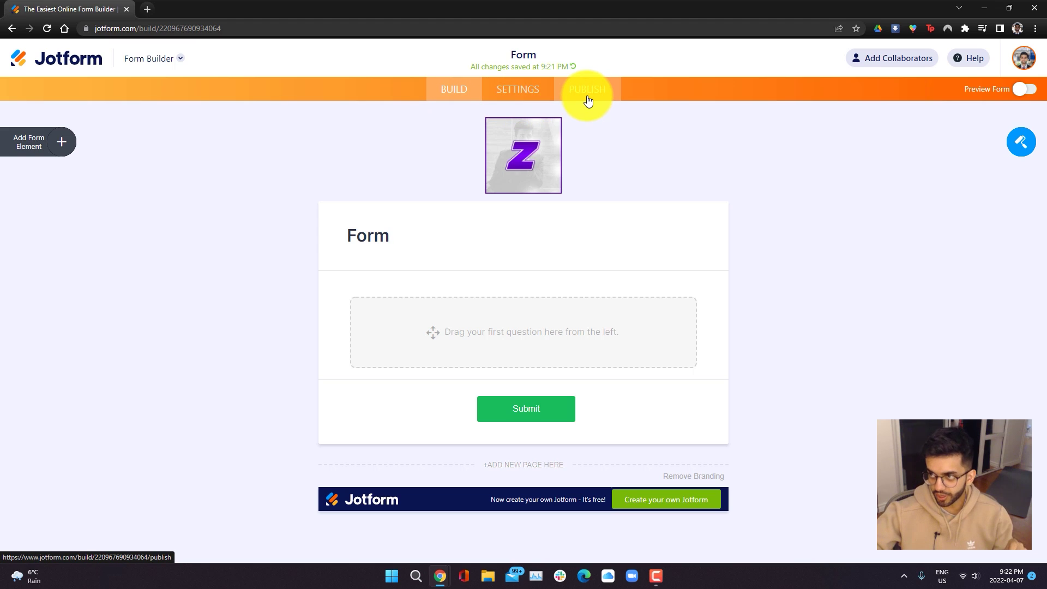
# Check the collaborator invite link, browse Form Elements, then open the Form Designer's Colors settings.
pyautogui.click(888, 61)
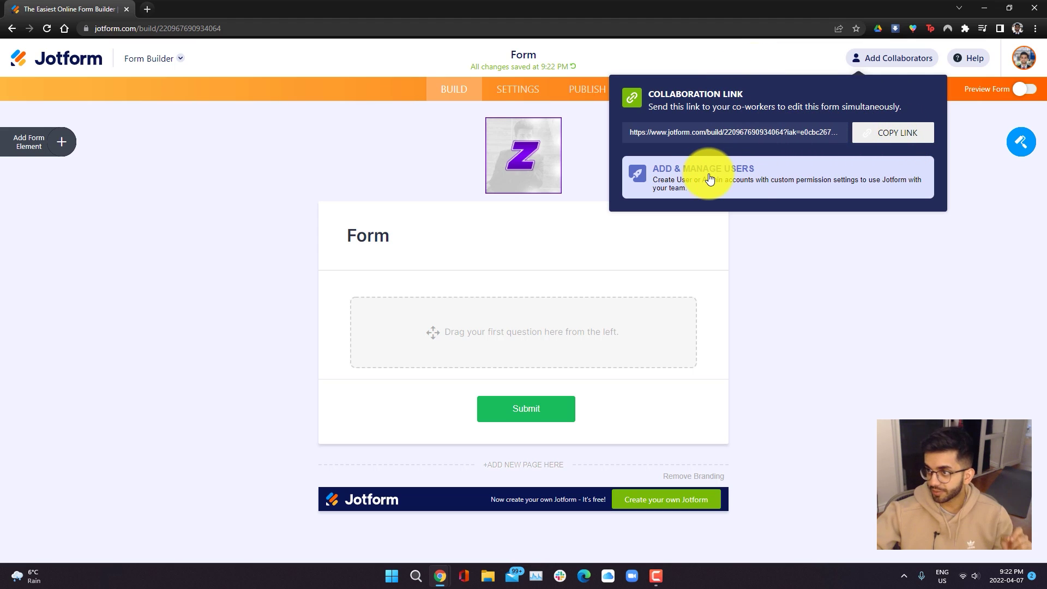
pyautogui.click(896, 241)
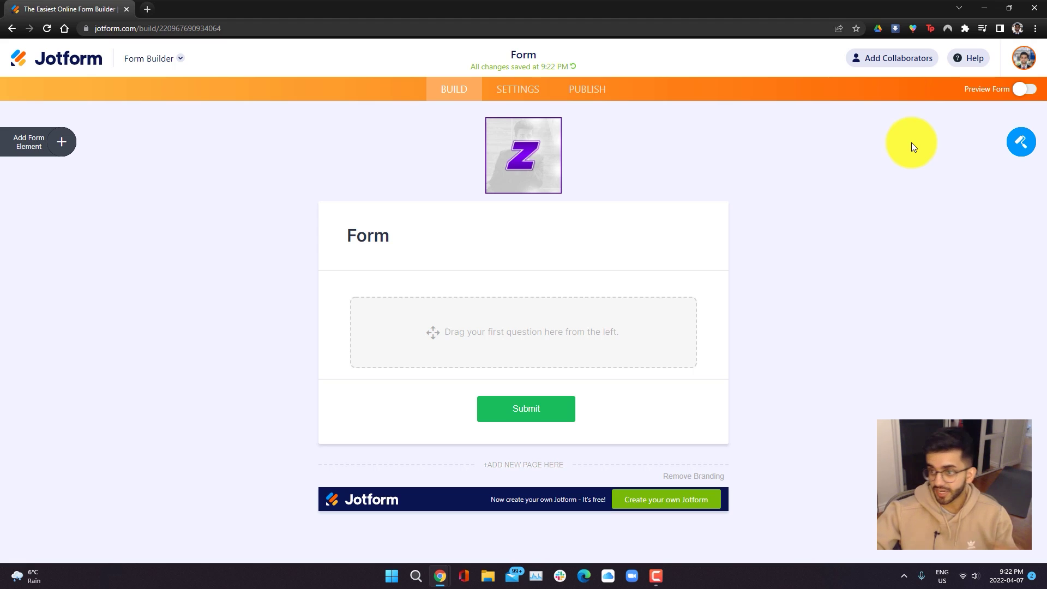
pyautogui.click(60, 144)
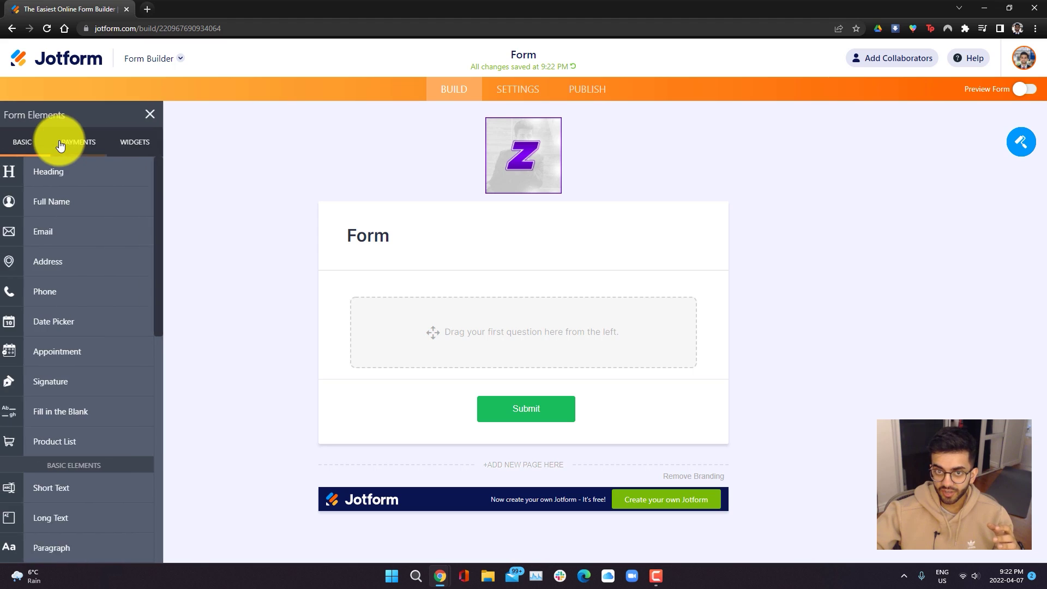
pyautogui.scroll(-10, 114, 202)
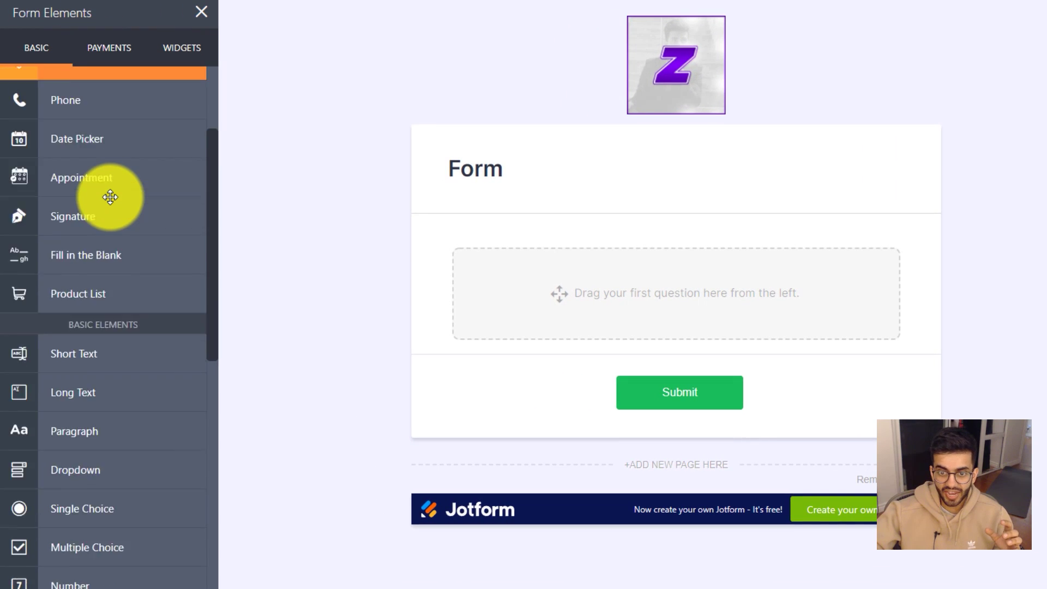
pyautogui.scroll(10, 120, 240)
pyautogui.scroll(2, 137, 208)
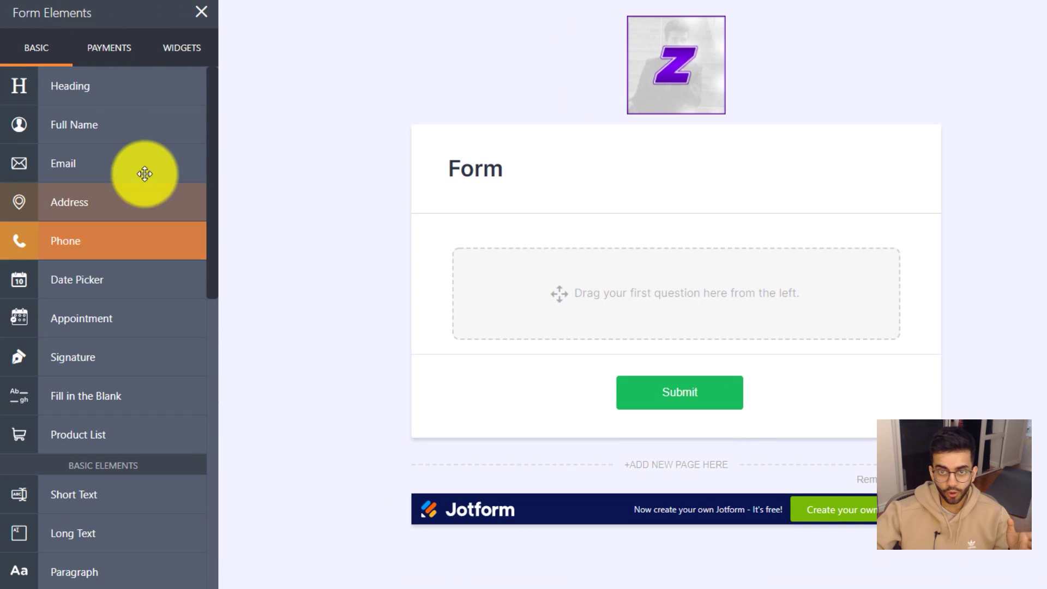
pyautogui.scroll(-7, 145, 270)
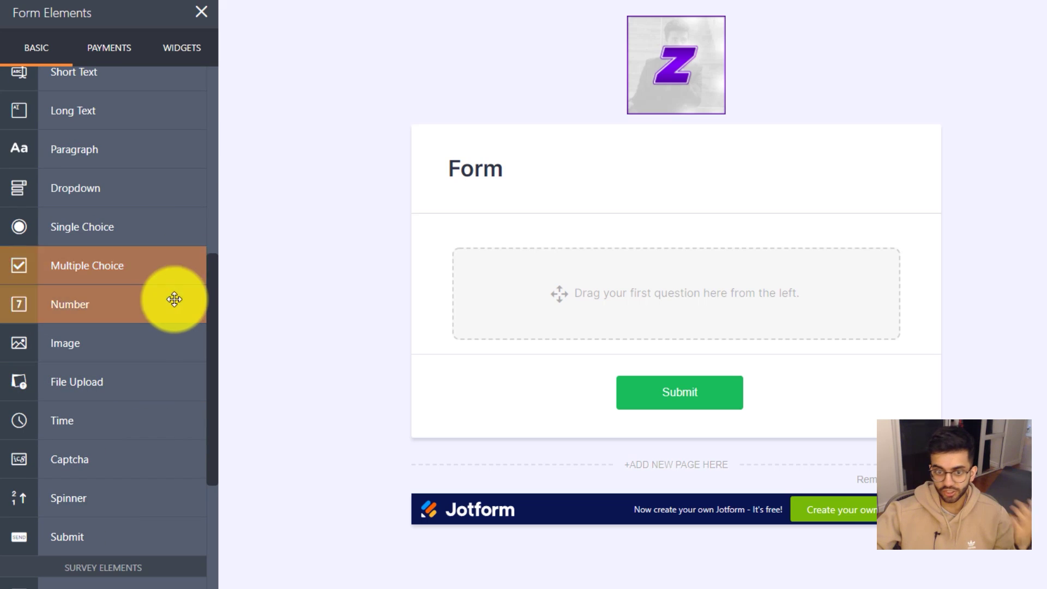
pyautogui.scroll(-4, 172, 300)
pyautogui.scroll(6, 152, 422)
pyautogui.scroll(5, 153, 422)
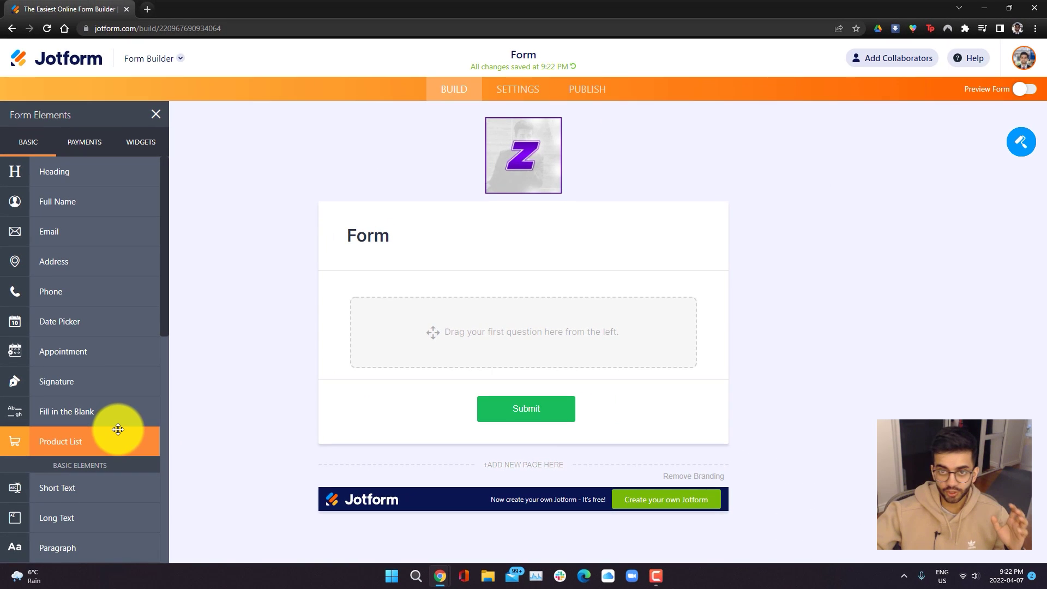
pyautogui.click(1019, 145)
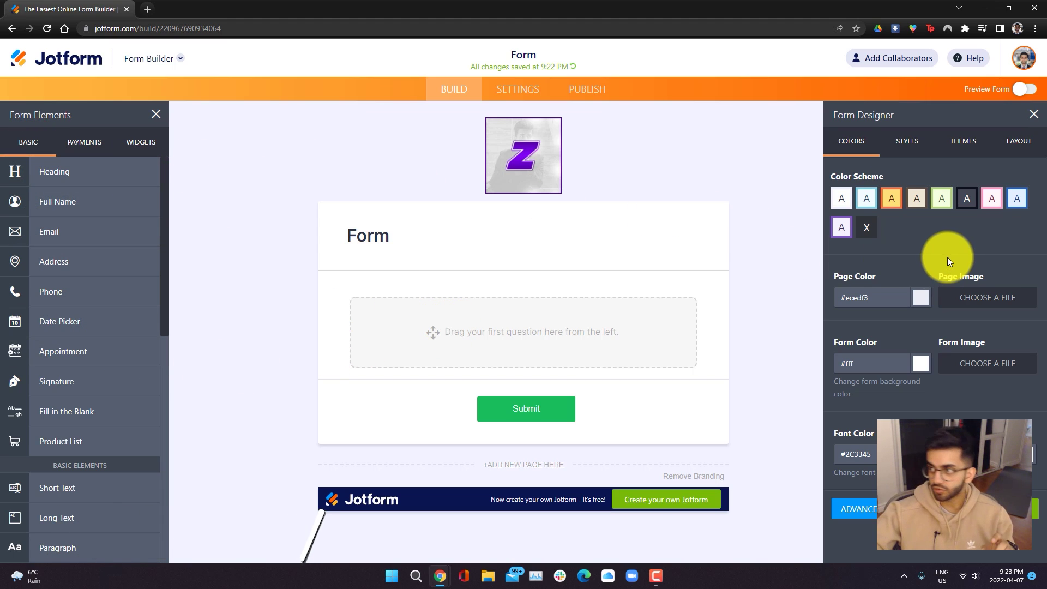
# Close the Form Designer and retitle the form heading to '2022 Creator Meetup'.
pyautogui.click(365, 232)
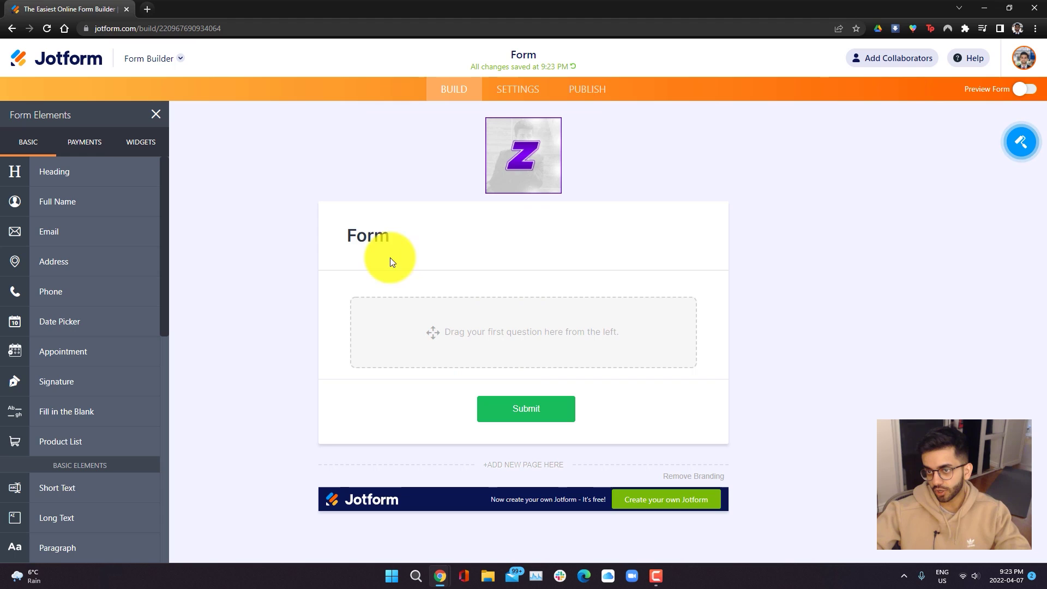
pyautogui.click(374, 235)
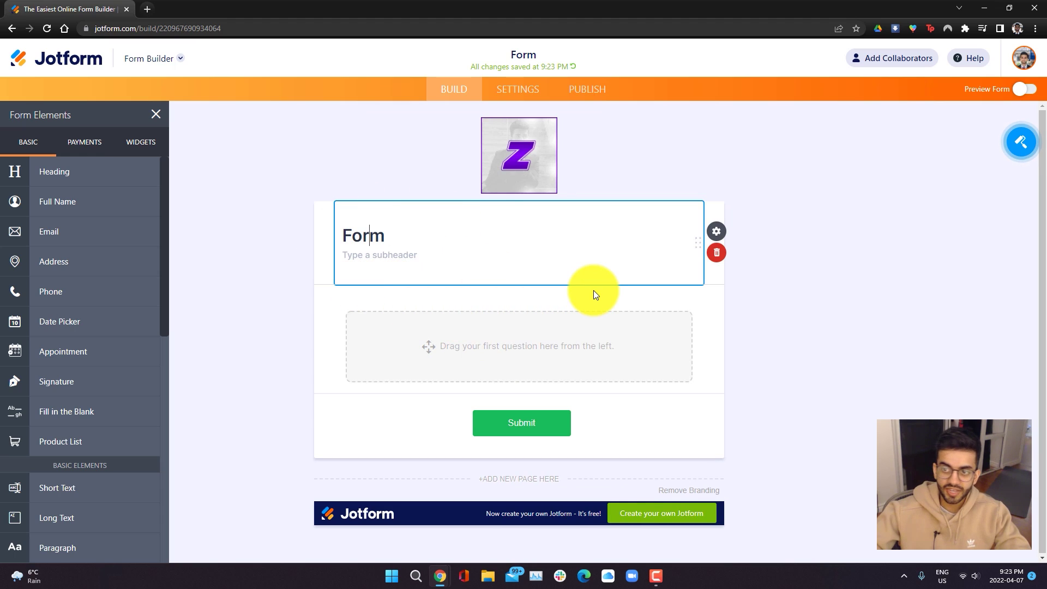
pyautogui.doubleClick(371, 237)
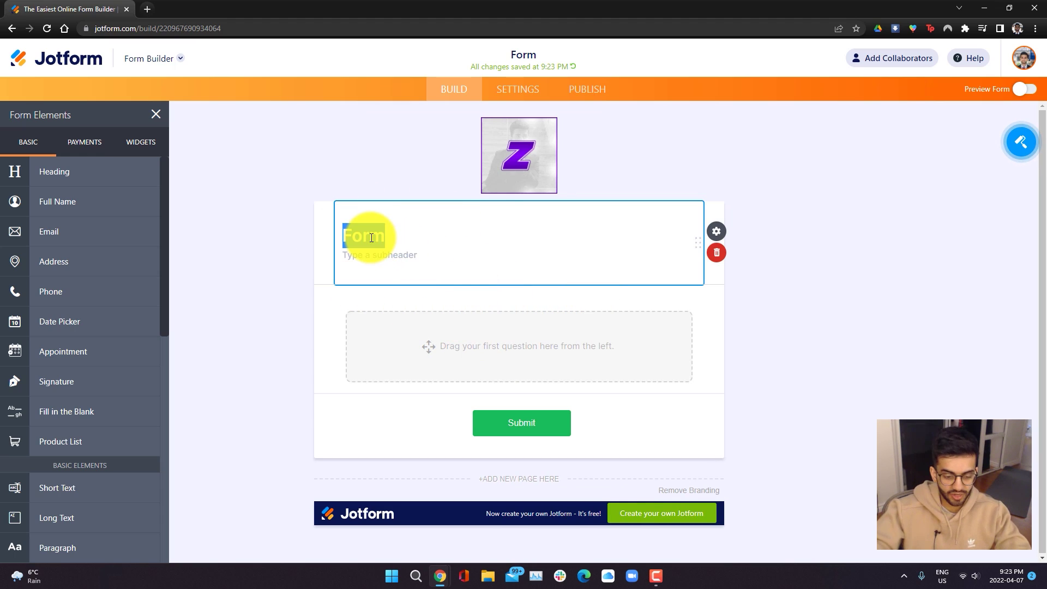
pyautogui.write('2022 Creator Meetup')
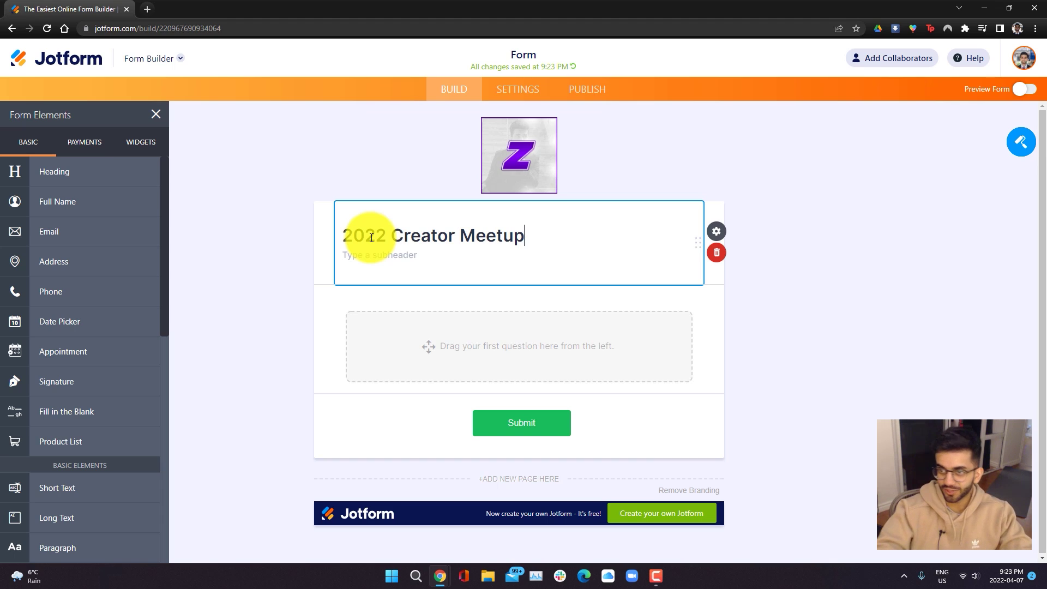
pyautogui.click(717, 253)
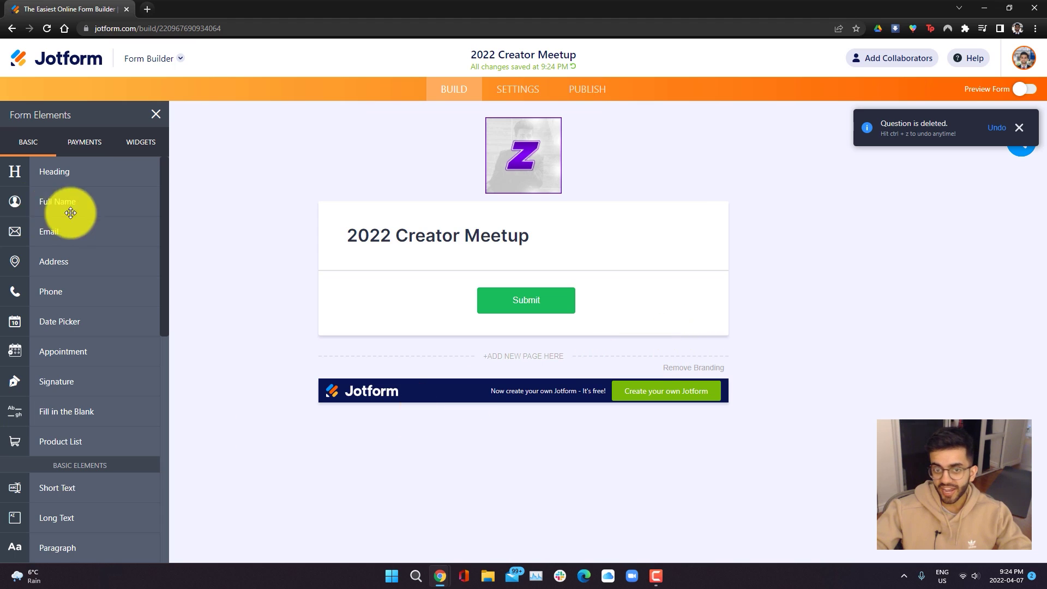
# Add a Full Name field with First Name and Last Name sublabels to the form.
pyautogui.scroll(-1, 104, 393)
pyautogui.scroll(-2, 107, 398)
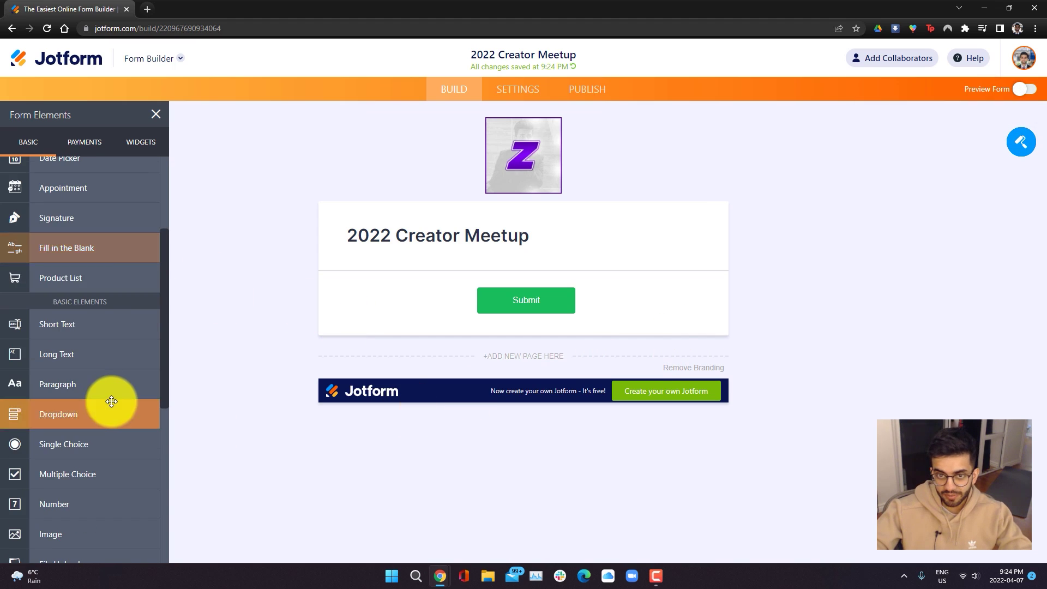
pyautogui.scroll(3, 112, 407)
pyautogui.moveTo(71, 205); pyautogui.dragTo(476, 300)
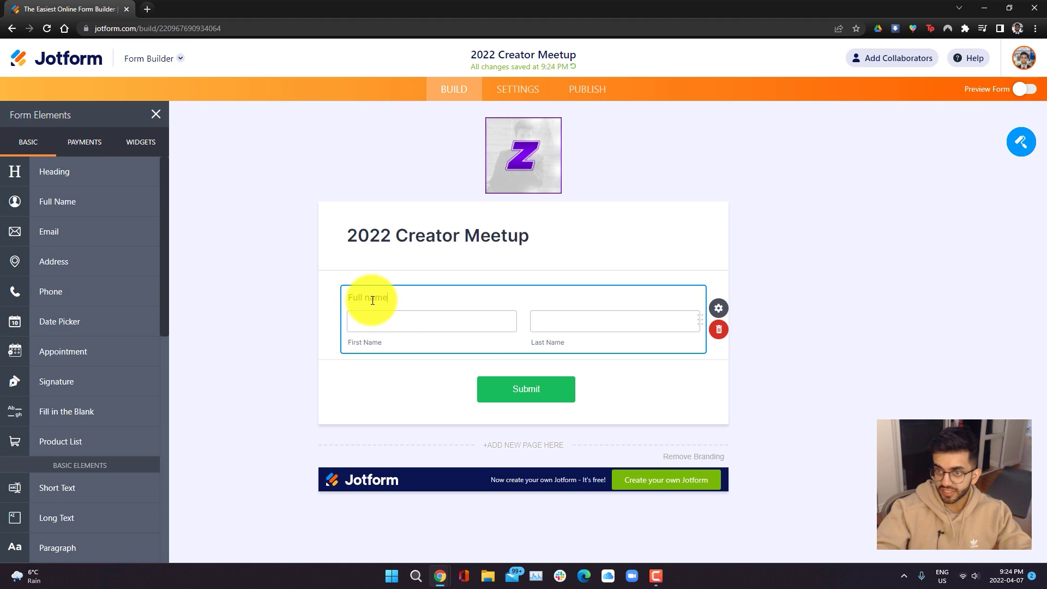
pyautogui.click(365, 343)
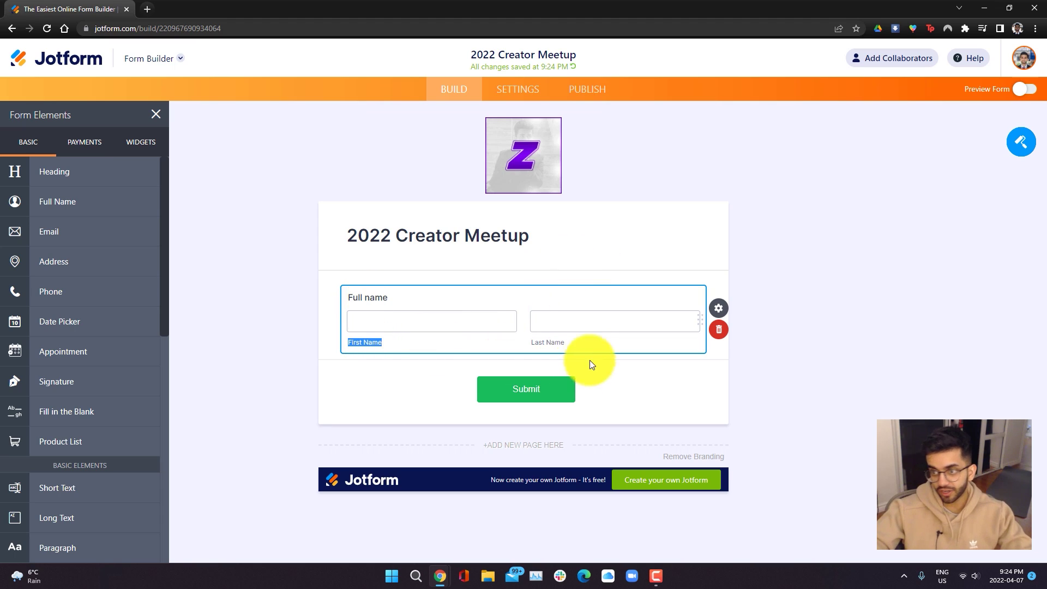
pyautogui.click(559, 342)
pyautogui.click(813, 361)
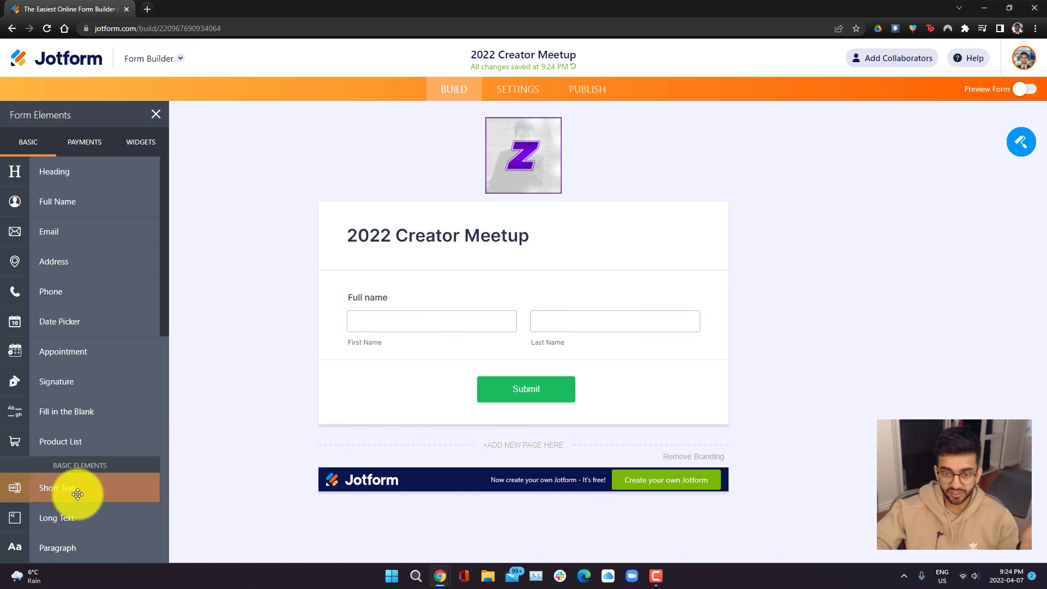
# Add a Short Text question labelled 'Enter your channel URL' below Full Name.
pyautogui.moveTo(50, 493); pyautogui.dragTo(473, 382)
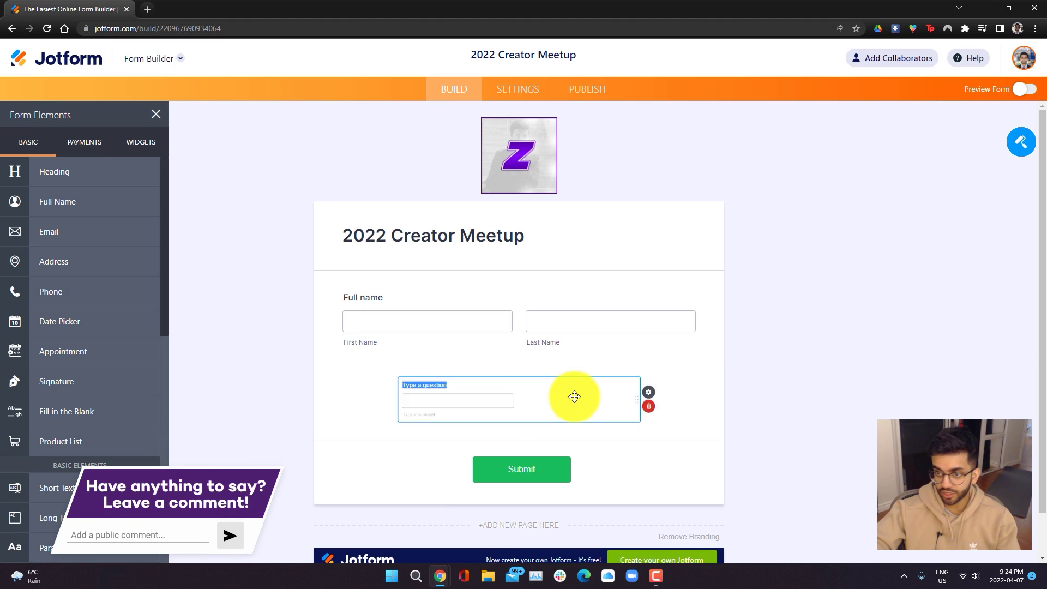
pyautogui.write('E')
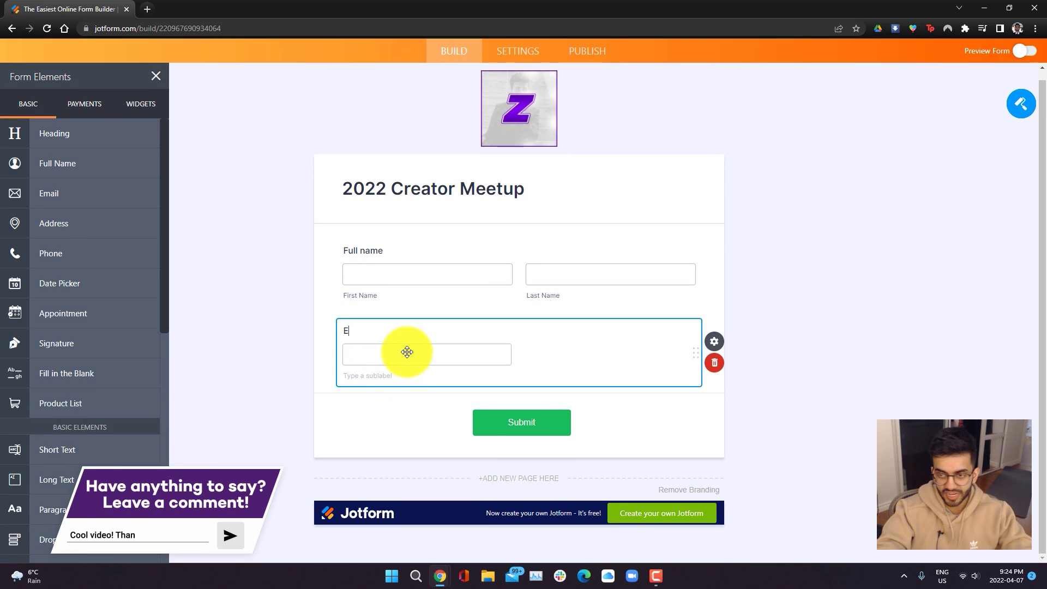
pyautogui.write('nter your channel URL')
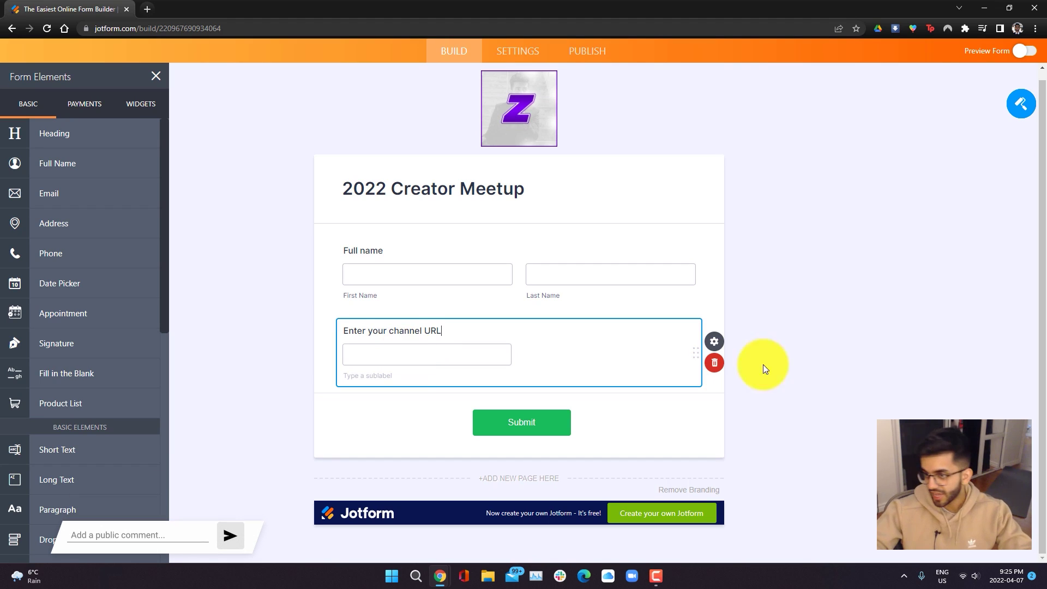
pyautogui.click(906, 331)
pyautogui.click(568, 374)
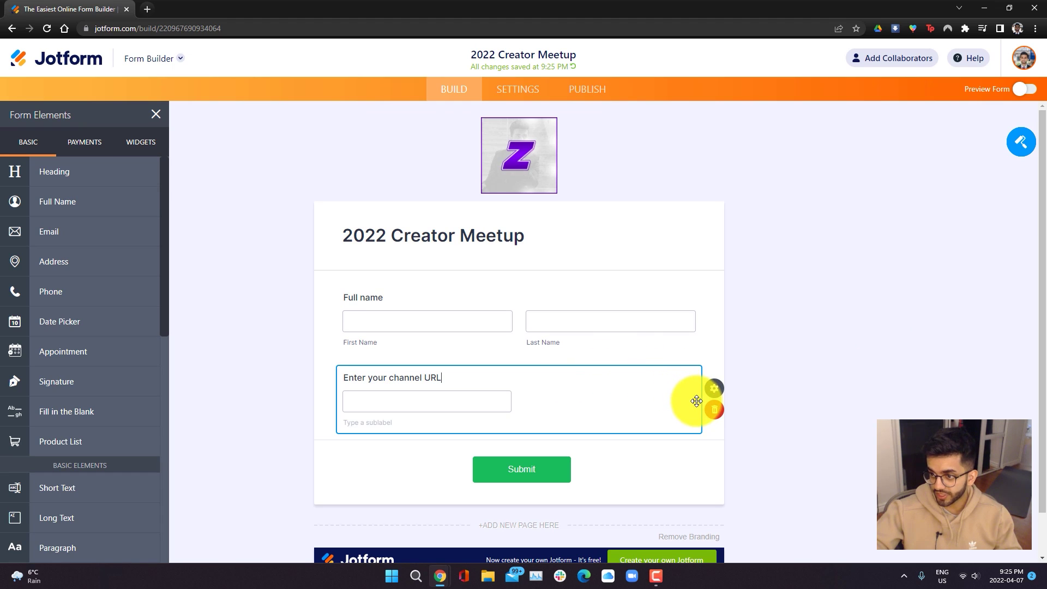
pyautogui.moveTo(693, 387); pyautogui.dragTo(713, 370)
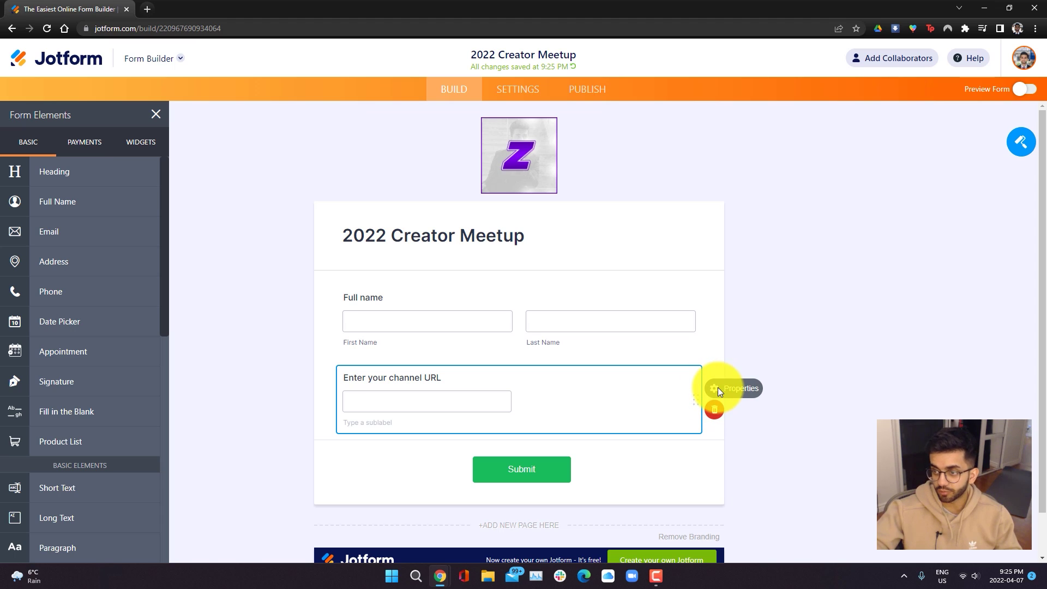
pyautogui.click(718, 390)
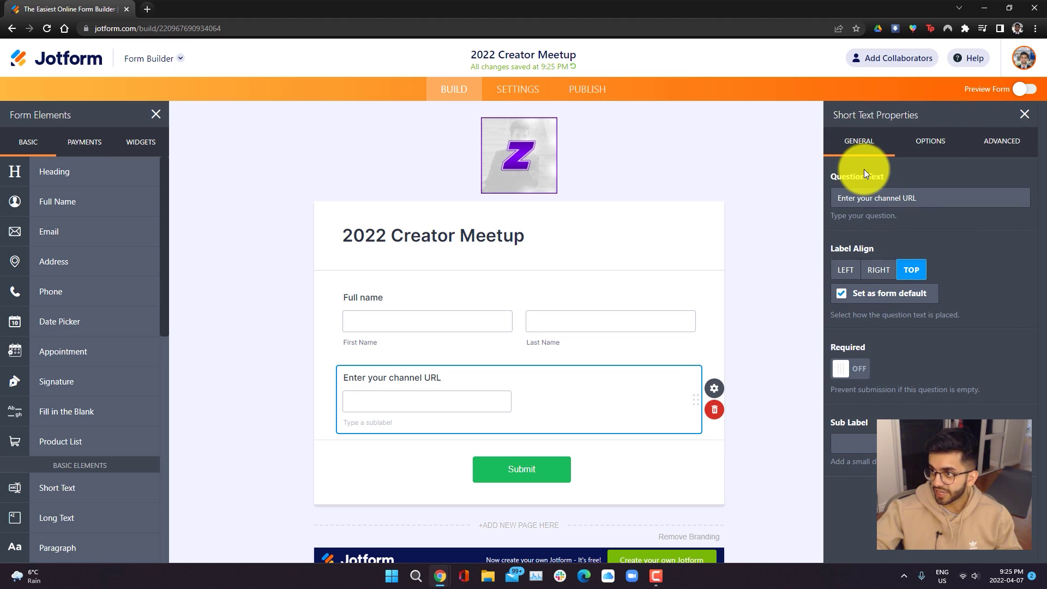
pyautogui.click(879, 270)
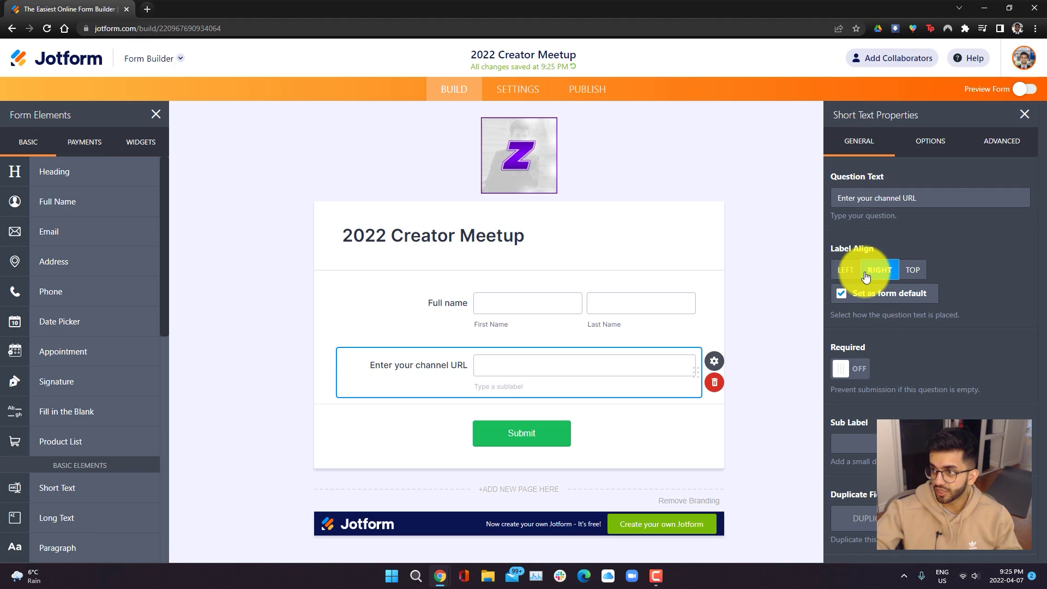
pyautogui.click(847, 269)
pyautogui.click(912, 271)
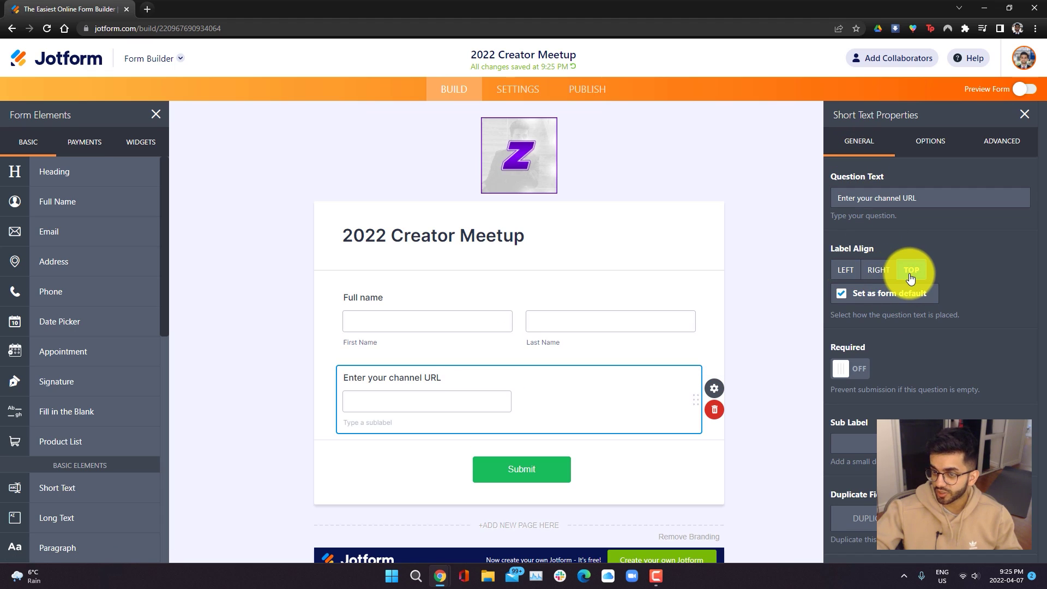
pyautogui.click(939, 142)
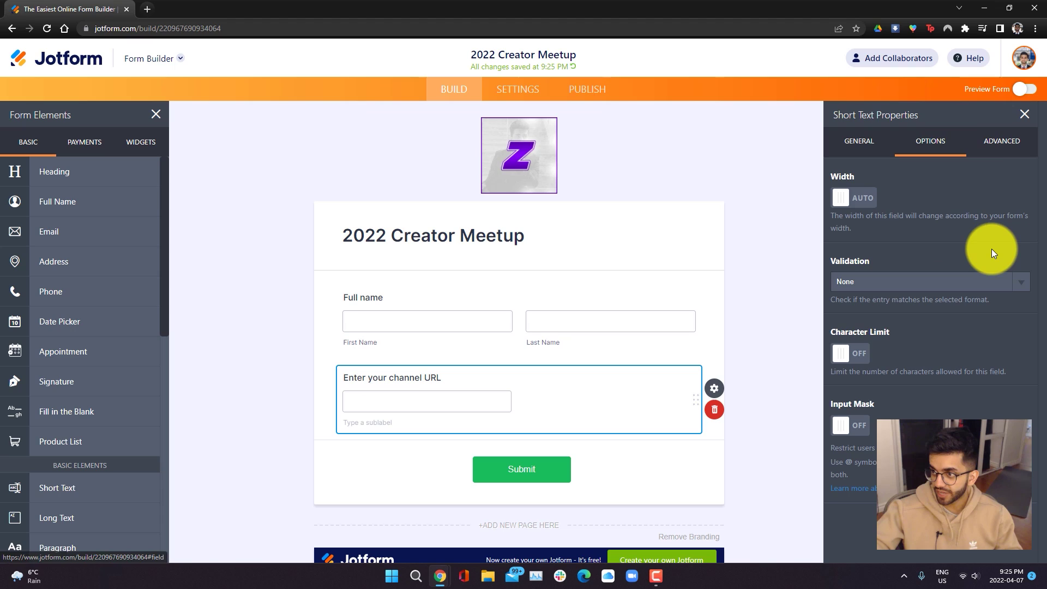
pyautogui.click(1002, 141)
pyautogui.scroll(-2, 965, 423)
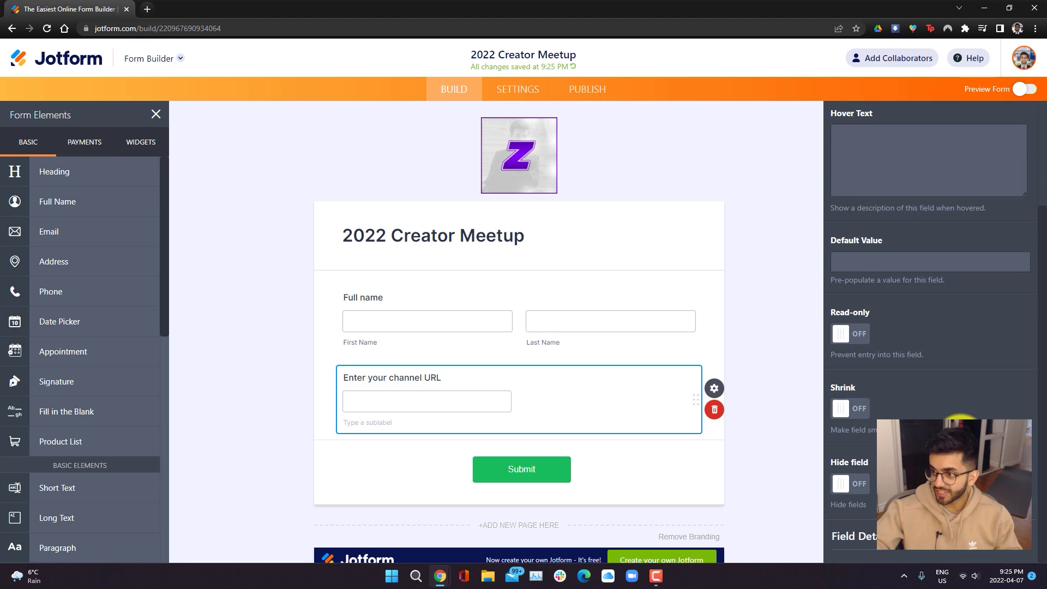
pyautogui.scroll(2, 966, 423)
pyautogui.click(777, 281)
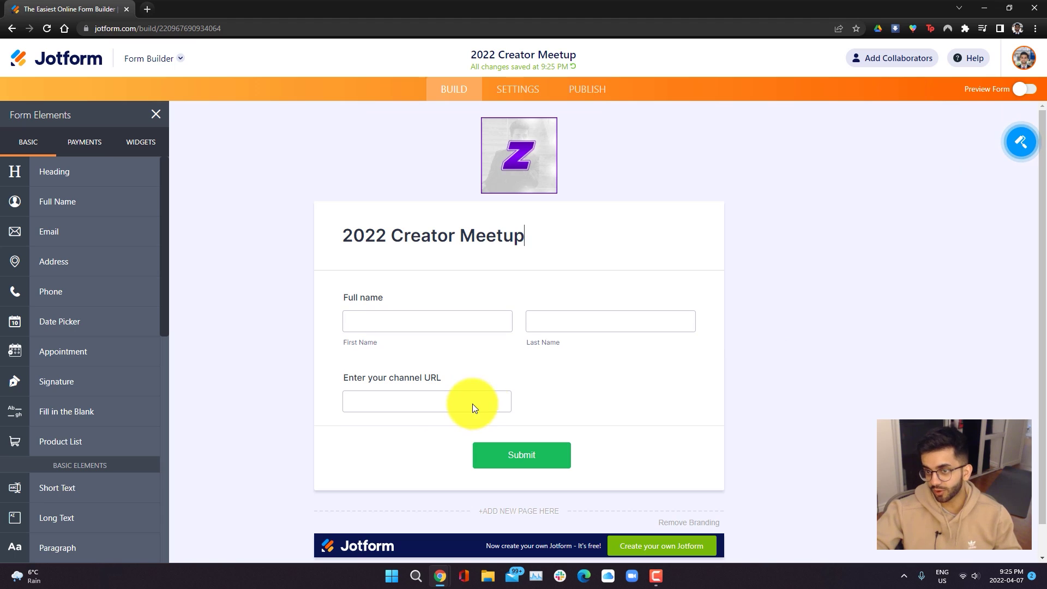
pyautogui.click(483, 402)
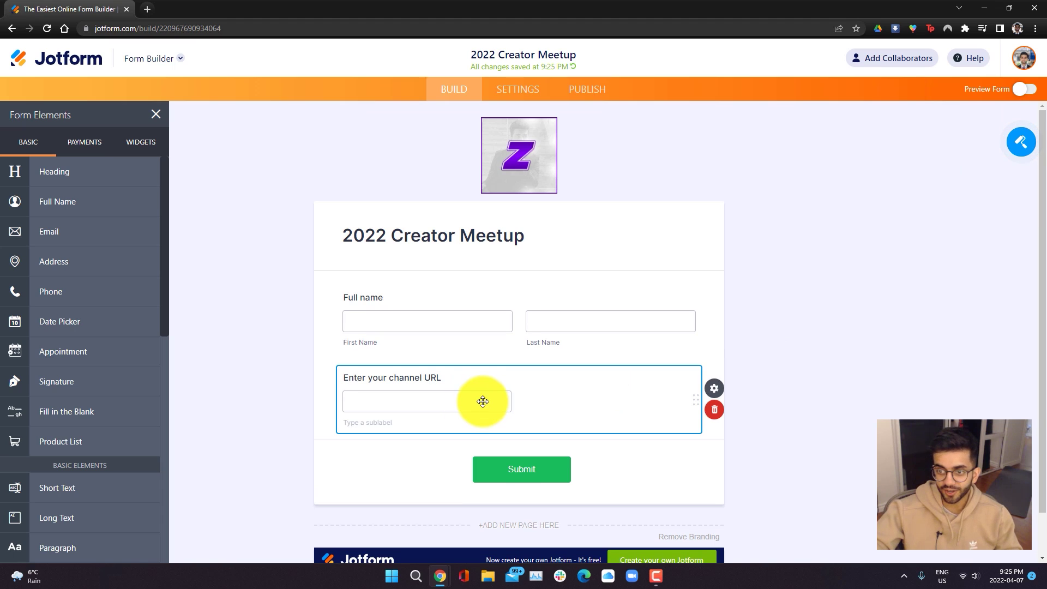
# Add a Date Picker labelled 'Enter your birthday' below the channel URL question.
pyautogui.click(815, 418)
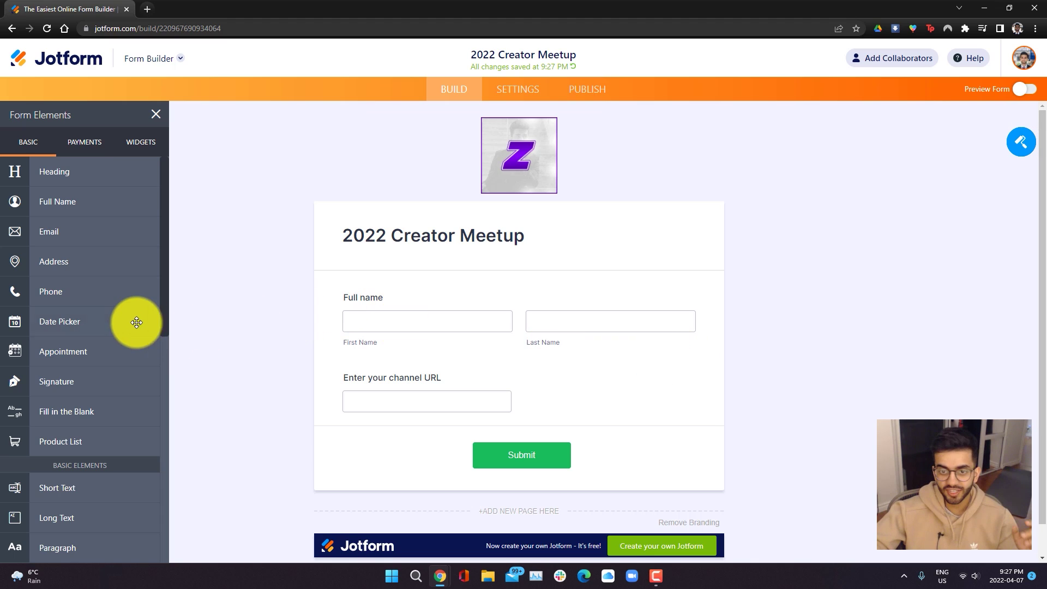
pyautogui.scroll(-2, 97, 287)
pyautogui.scroll(1, 82, 274)
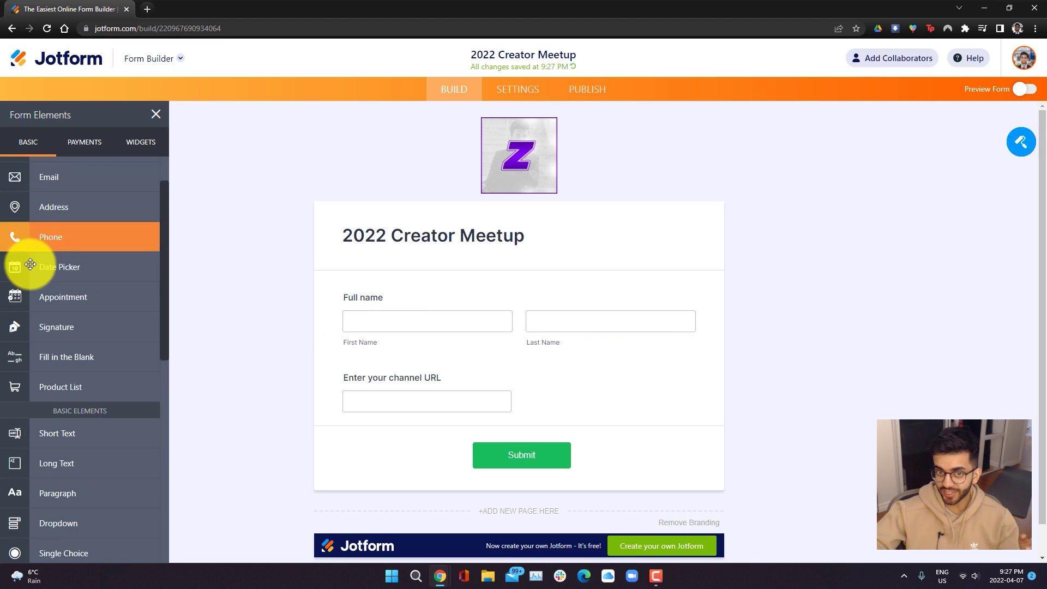
pyautogui.moveTo(48, 272); pyautogui.dragTo(415, 473)
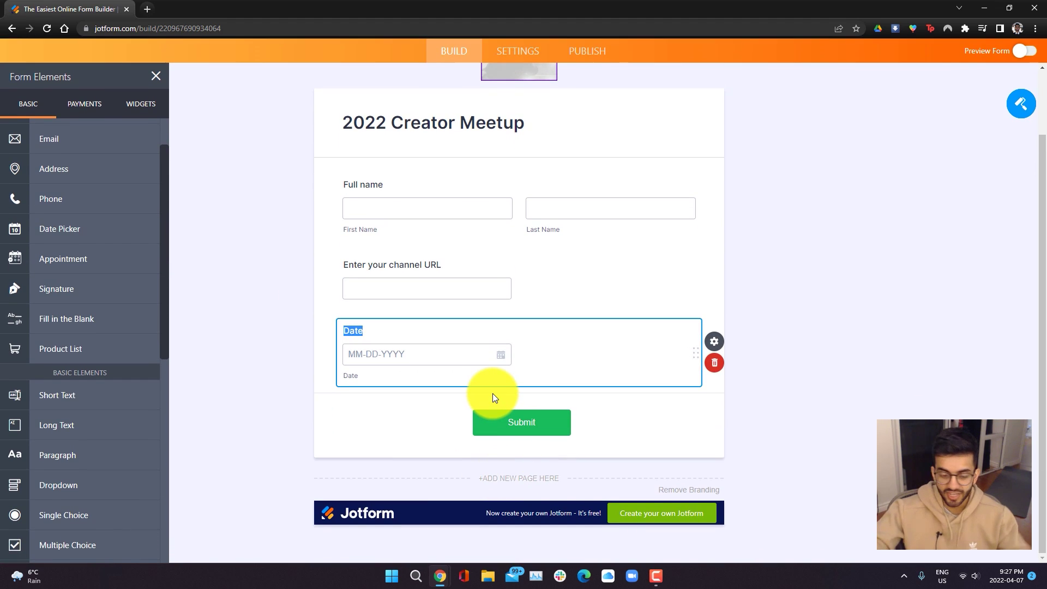
pyautogui.write('Enter your birthday')
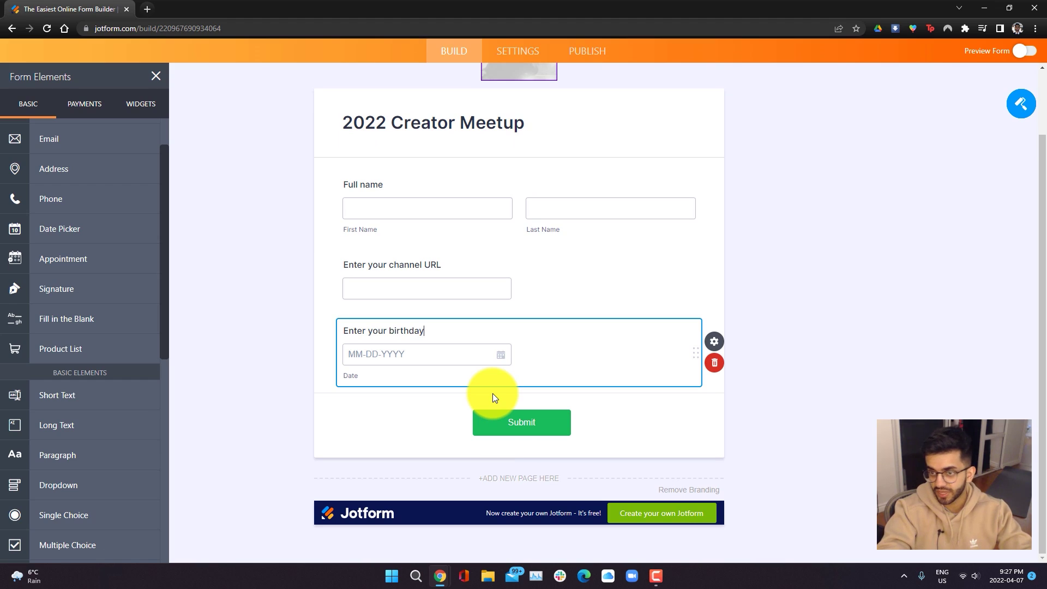
pyautogui.press('BackSpace')
pyautogui.write('ate')
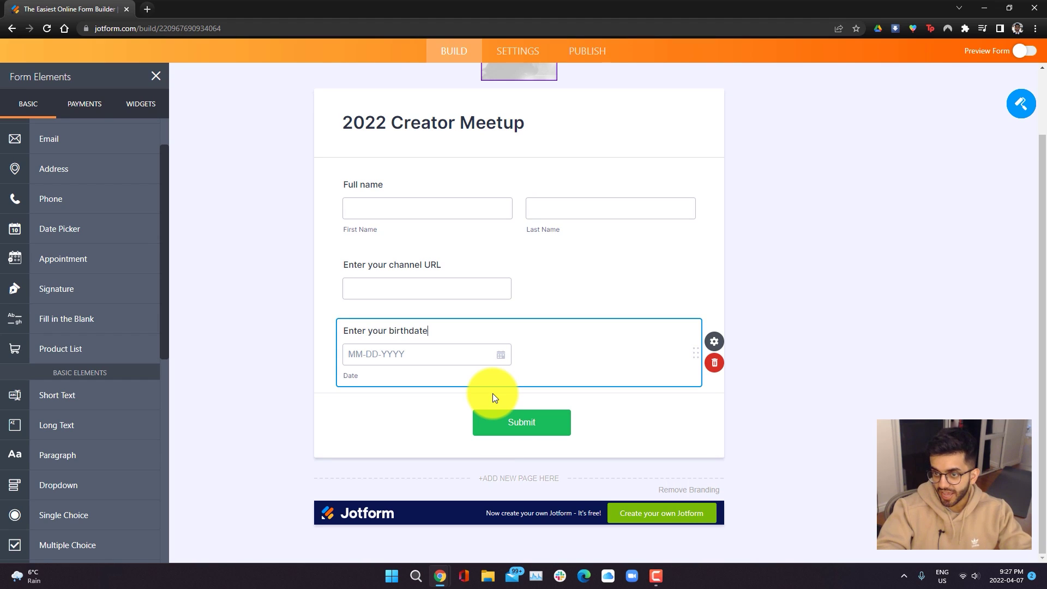
pyautogui.press('BackSpace')
pyautogui.press('BackSpace')
pyautogui.write('y')
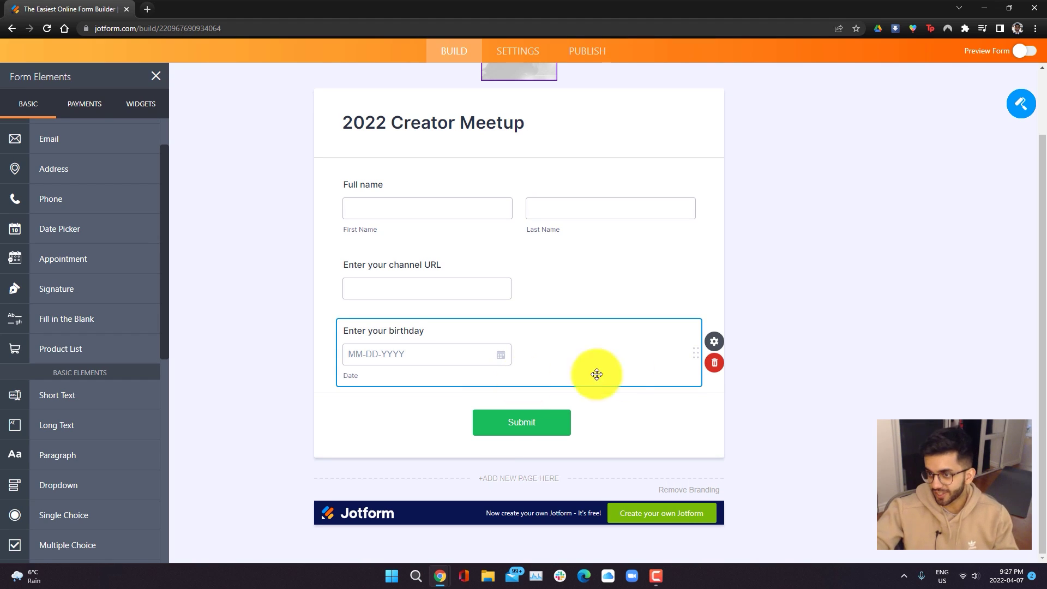
# Turn on Age Verification for the birthday field with a minimum age of 18.
pyautogui.click(716, 341)
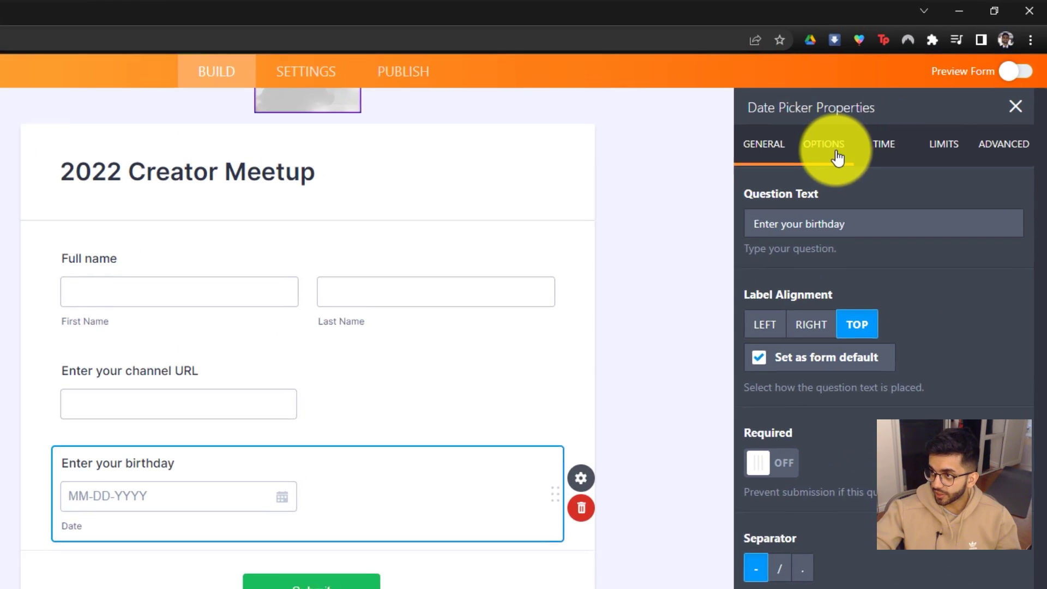
pyautogui.click(899, 107)
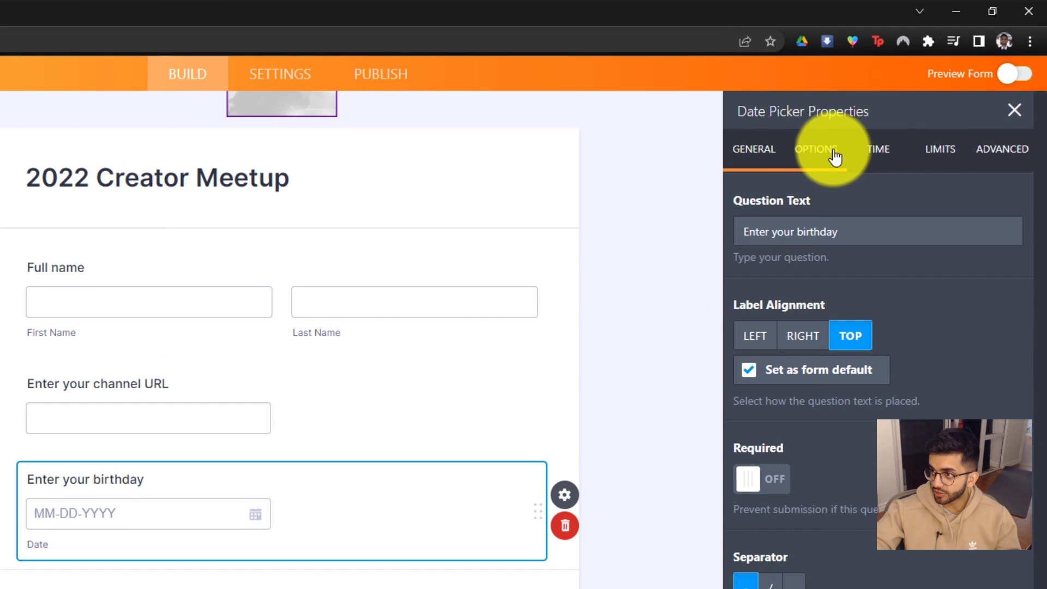
pyautogui.click(940, 153)
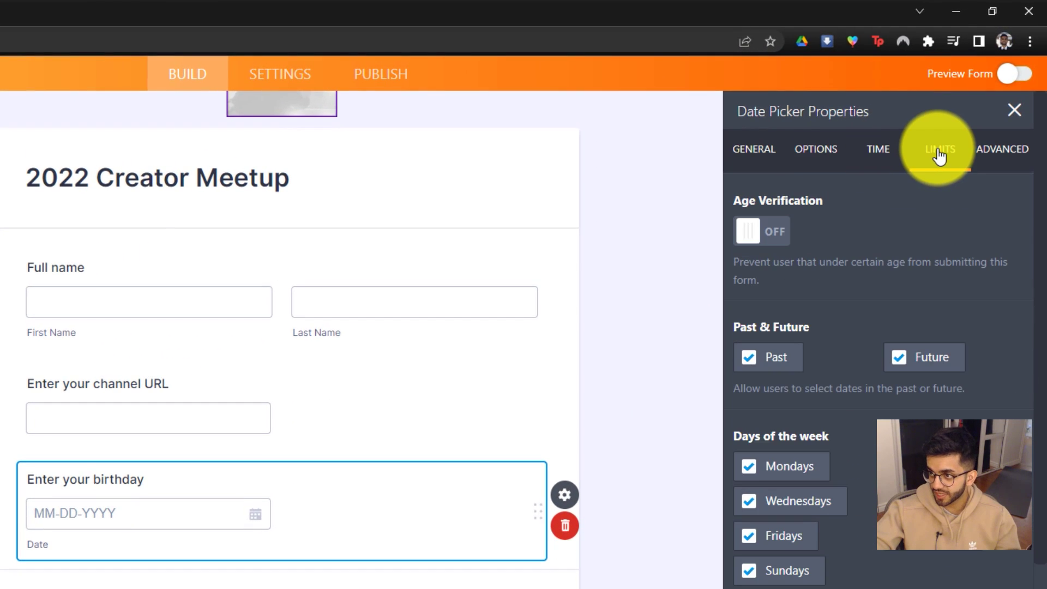
pyautogui.click(772, 237)
pyautogui.click(796, 362)
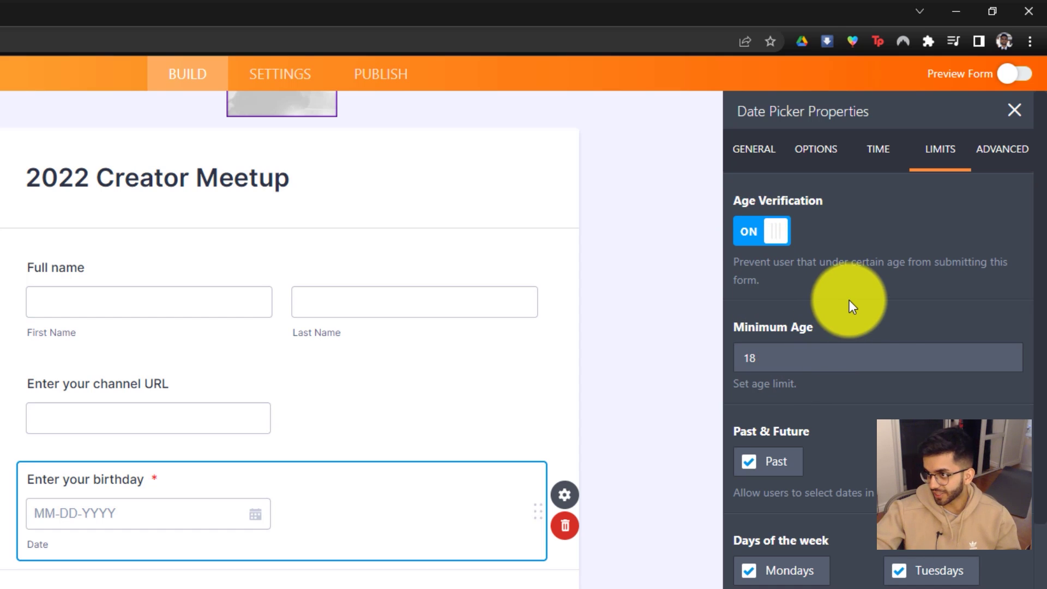
pyautogui.scroll(-6, 849, 304)
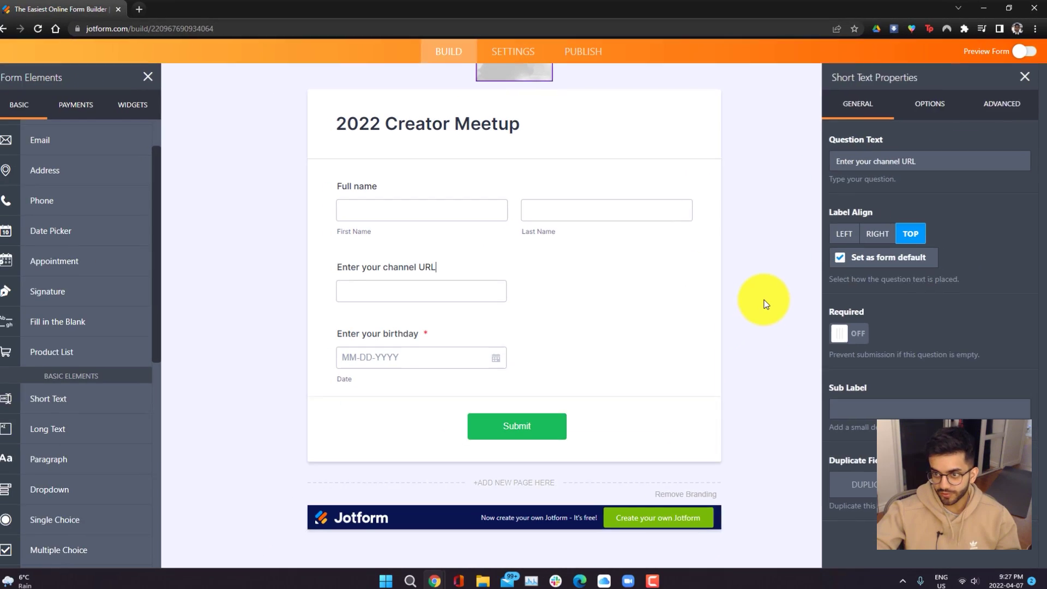
pyautogui.click(766, 304)
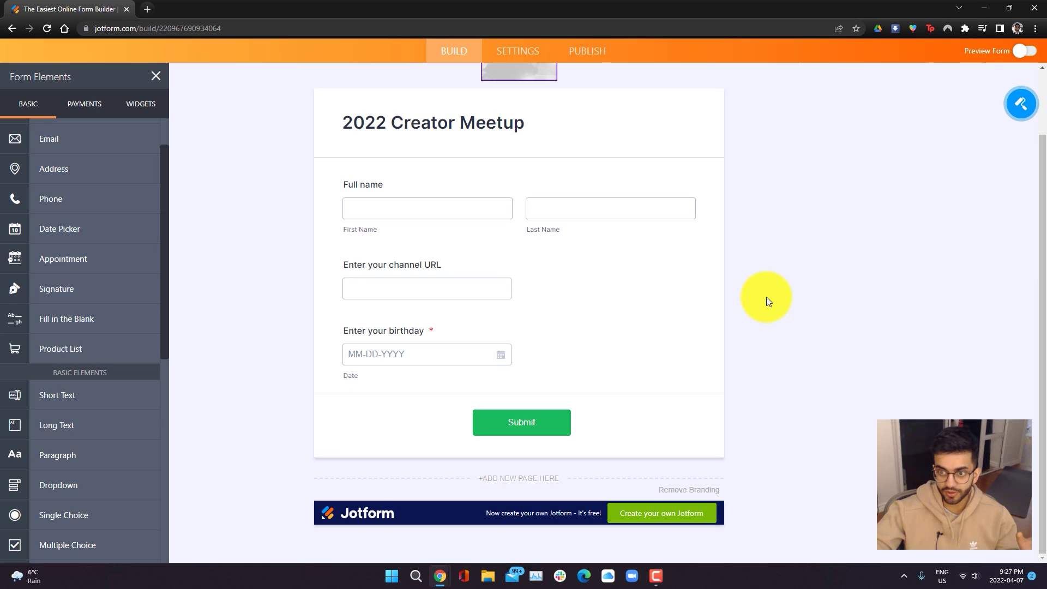
# Add a Multiple Choice question 'Will you be attending the speaker series?' below the birthday field.
pyautogui.scroll(-5, 105, 362)
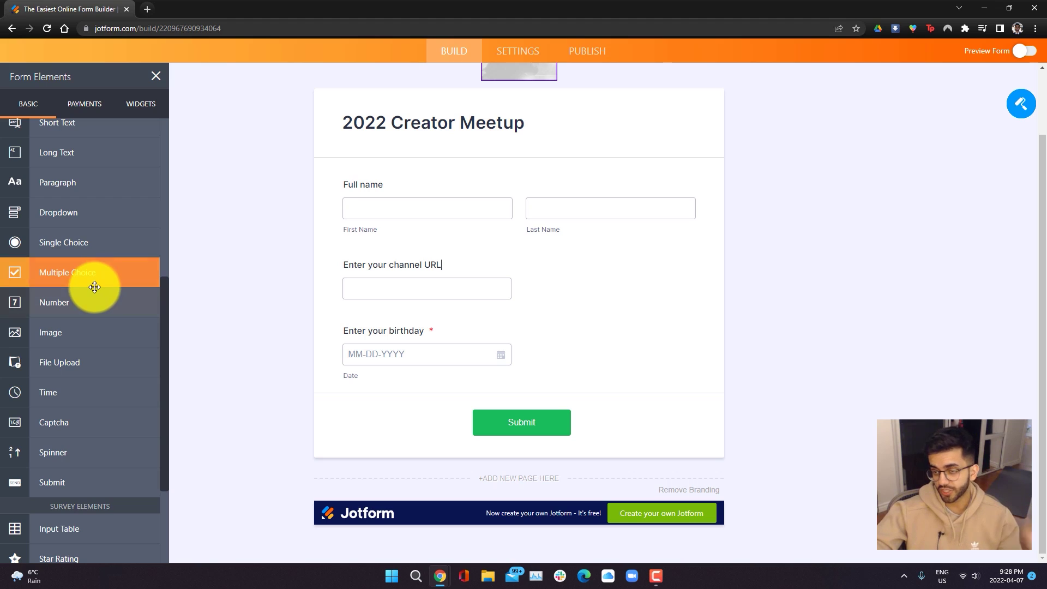
pyautogui.scroll(6, 88, 296)
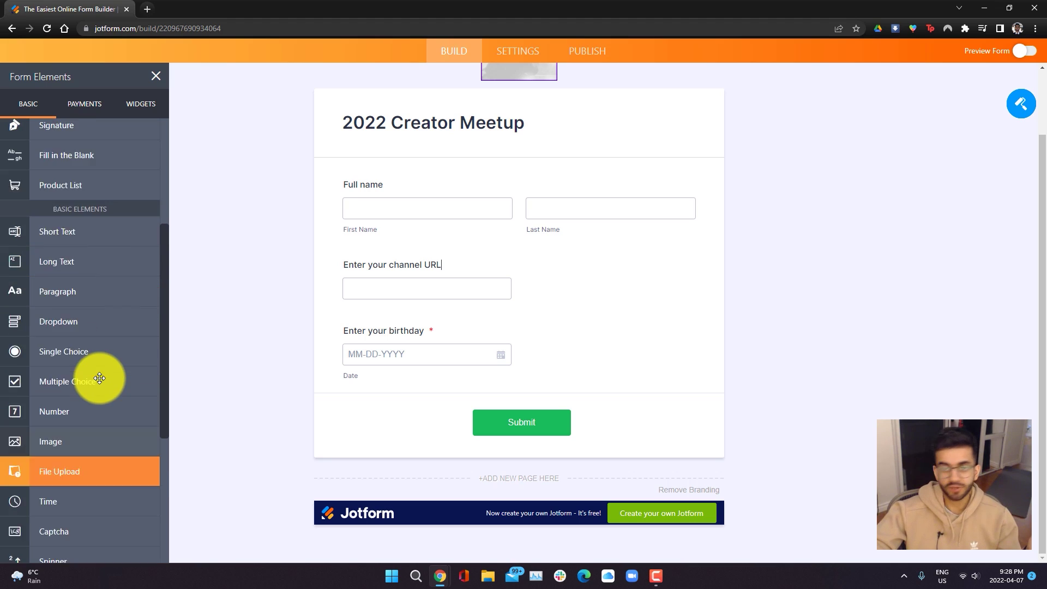
pyautogui.scroll(-4, 127, 401)
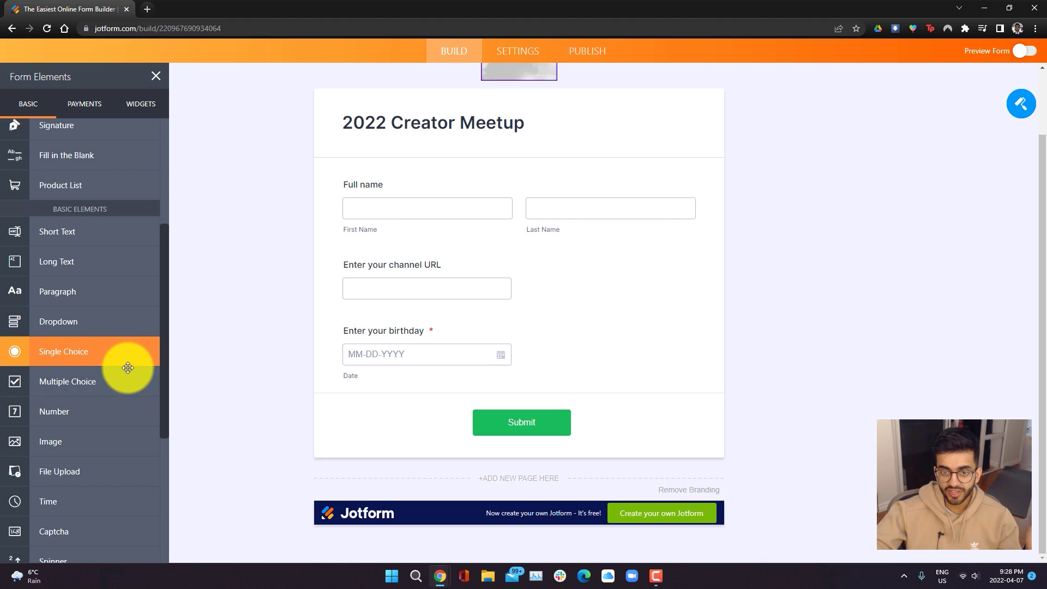
pyautogui.moveTo(61, 390); pyautogui.dragTo(456, 434)
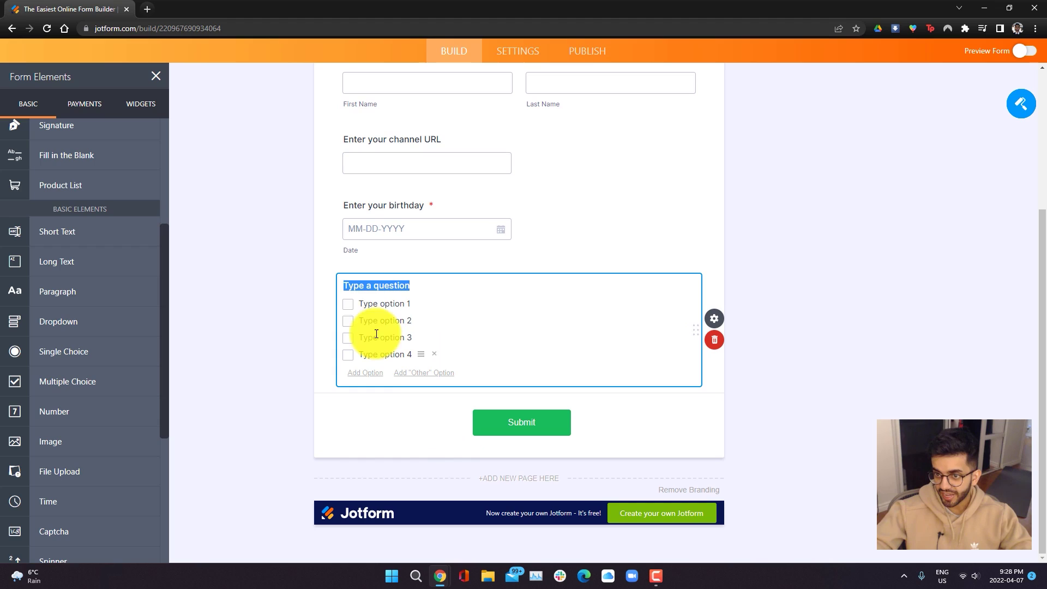
pyautogui.write('Wil')
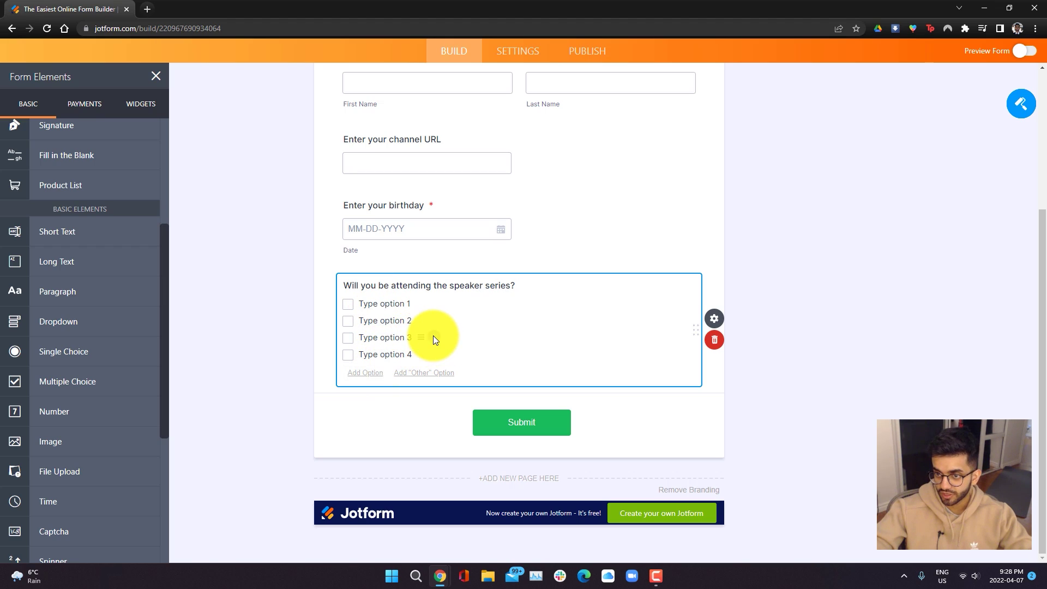
# Reduce its choices to just Yes and No, with no Other option.
pyautogui.press('BackSpace')
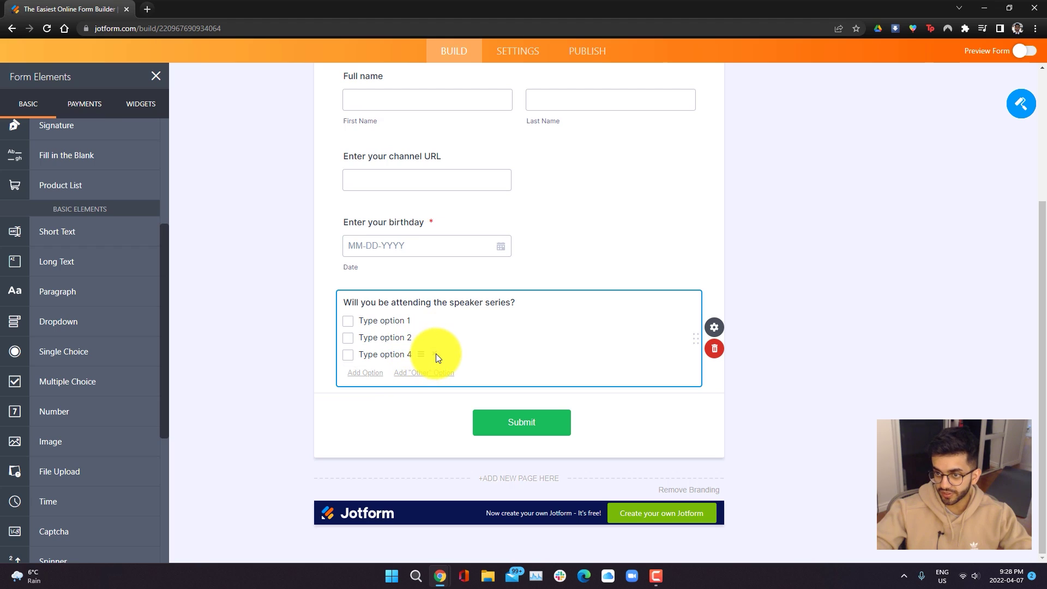
pyautogui.click(435, 354)
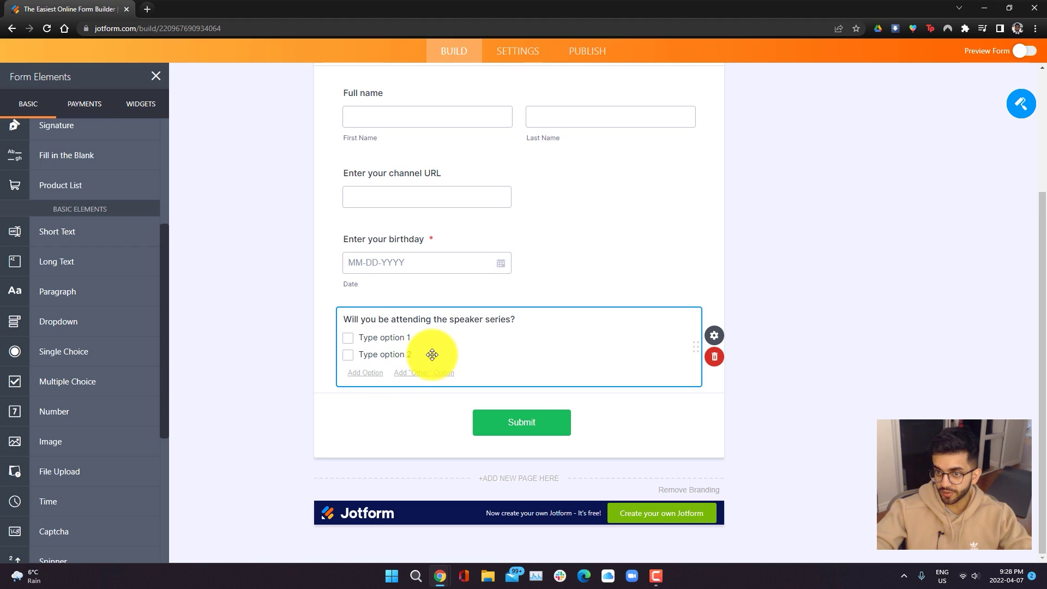
pyautogui.write('Yes')
pyautogui.click(392, 354)
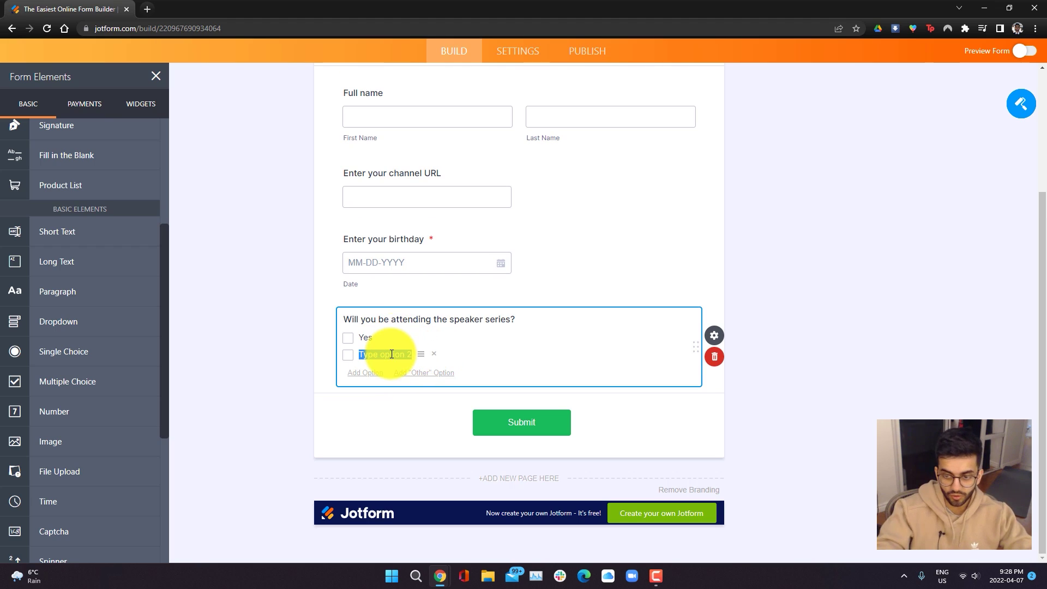
pyautogui.write('No')
pyautogui.click(406, 372)
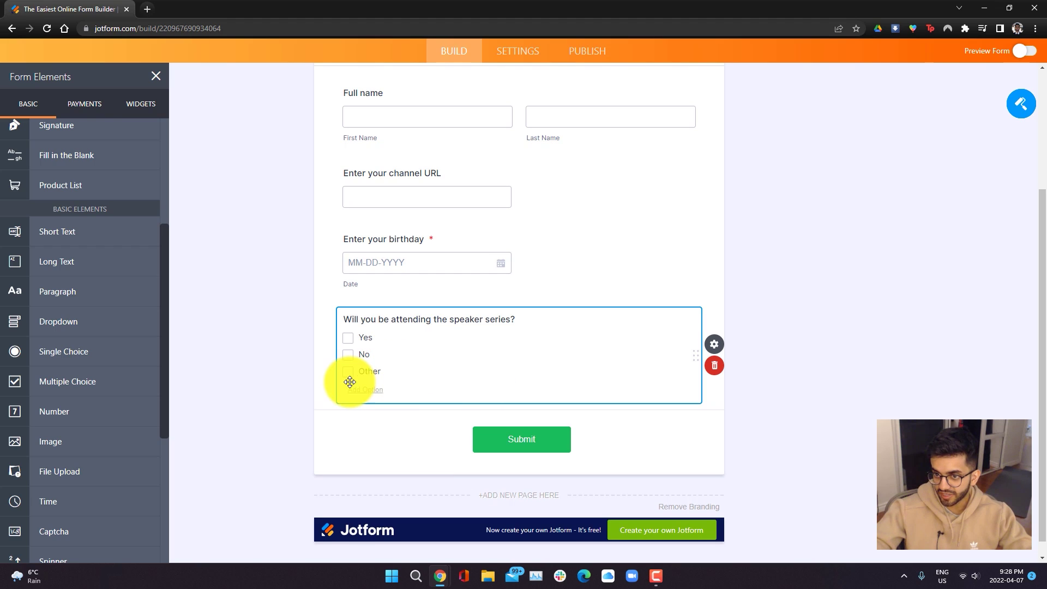
pyautogui.click(390, 371)
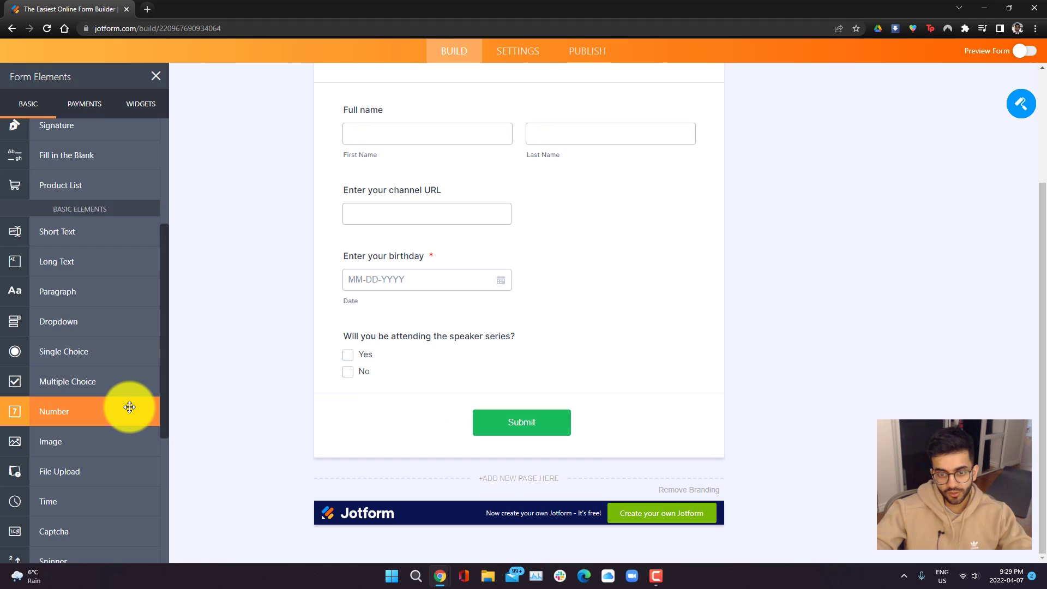
# Add a dropdown 'Which speaker are you most excited about?' below the attendance question and save its speaker options.
pyautogui.scroll(-2, 130, 407)
pyautogui.scroll(3, 130, 407)
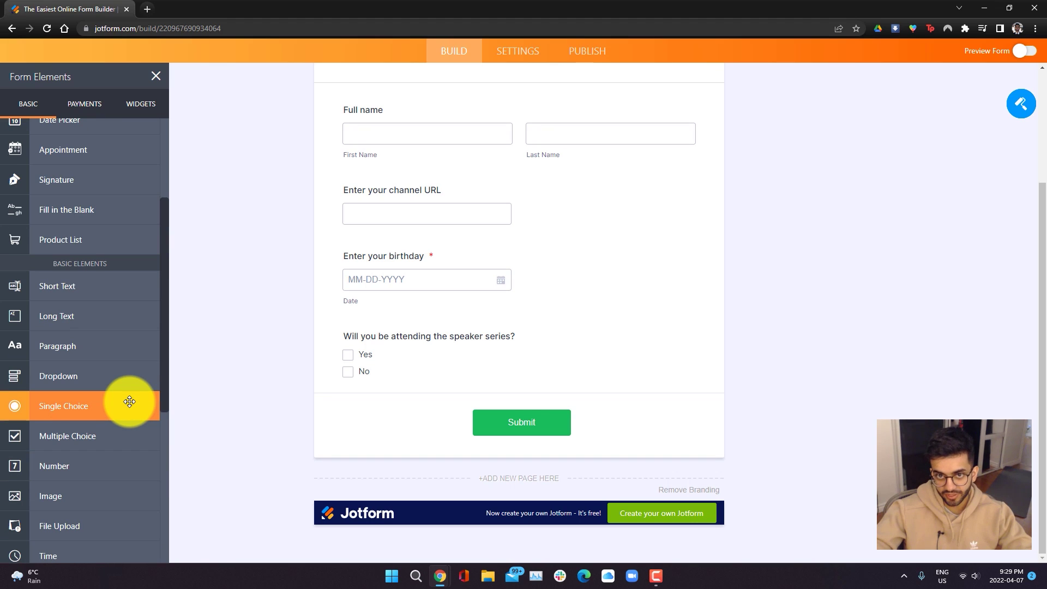
pyautogui.scroll(3, 130, 402)
pyautogui.scroll(-3, 129, 402)
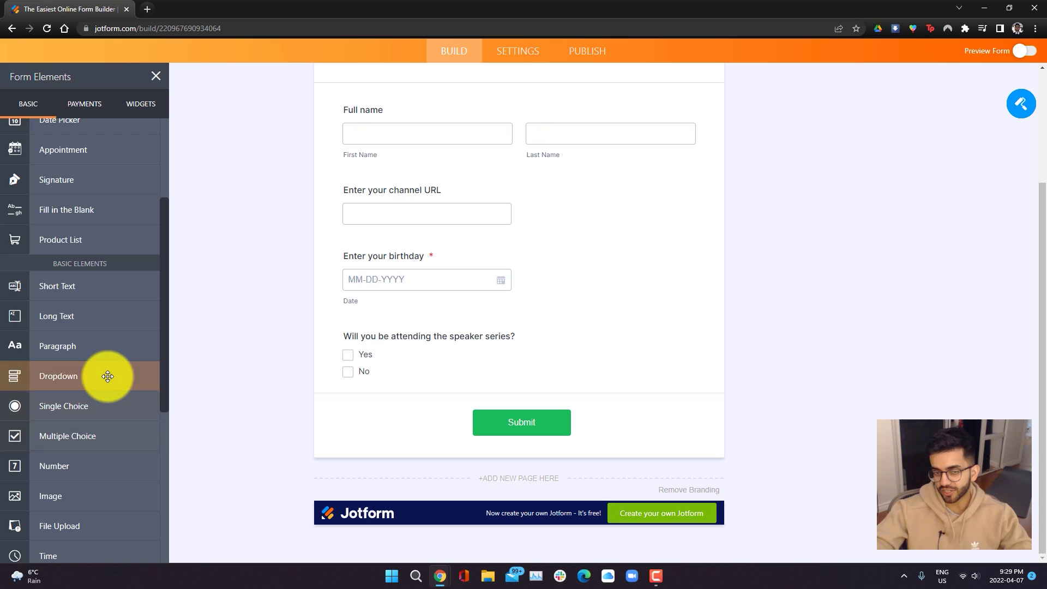
pyautogui.moveTo(105, 376); pyautogui.dragTo(480, 373)
pyautogui.write('W')
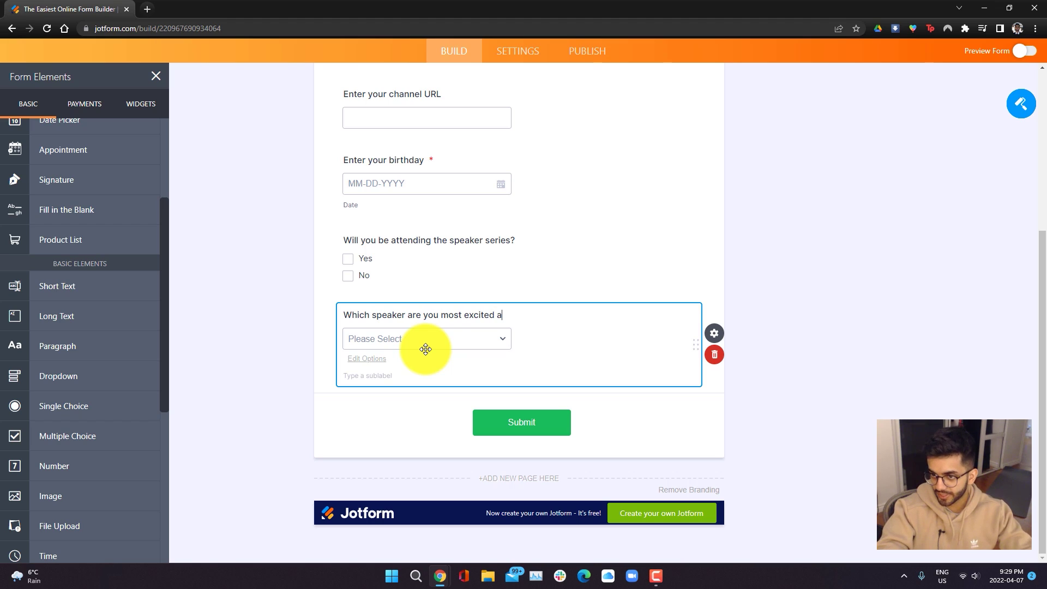
pyautogui.click(365, 358)
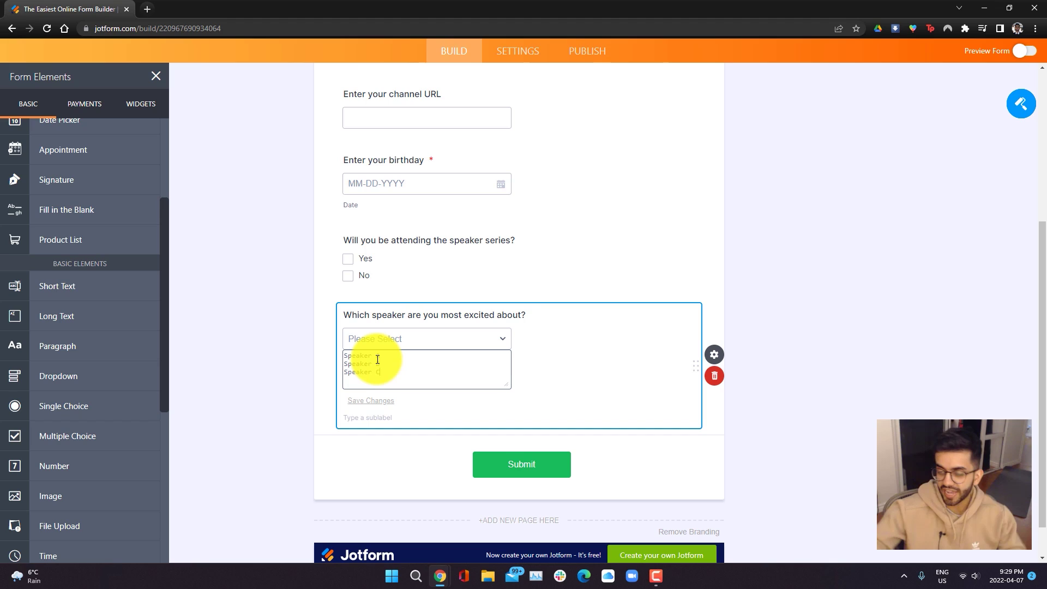
pyautogui.click(267, 361)
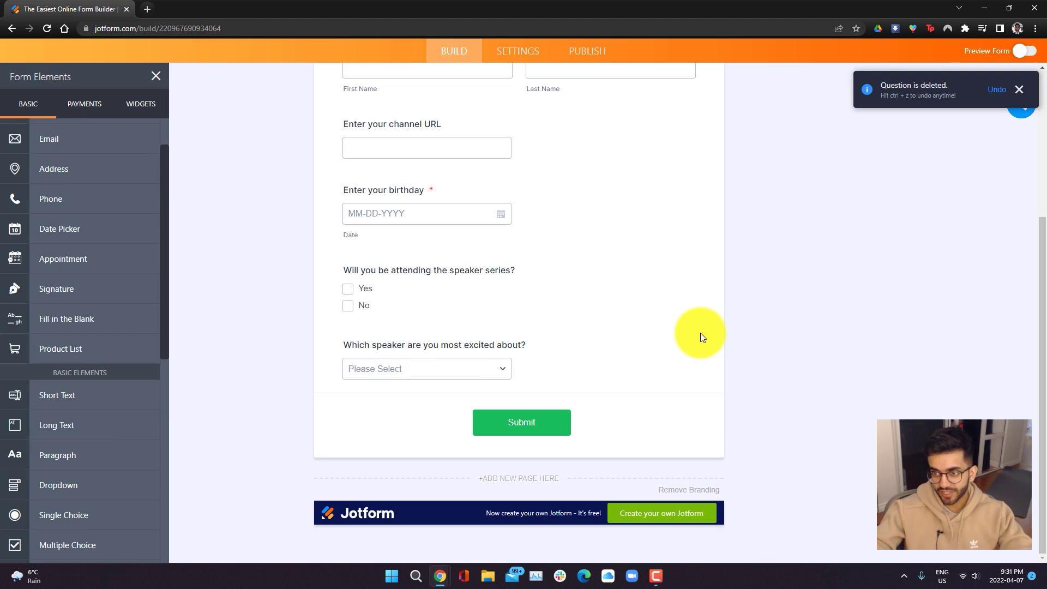
# Add a Long Text field 'Do you have any questions?' under the dropdown, then scroll back up.
pyautogui.scroll(2, 701, 333)
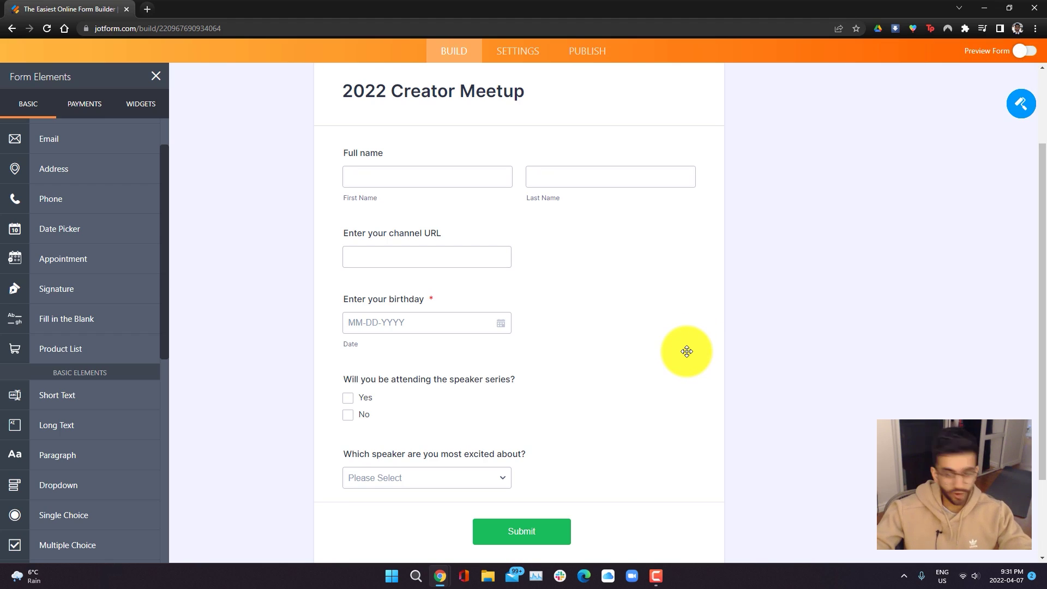
pyautogui.moveTo(82, 425); pyautogui.dragTo(440, 496)
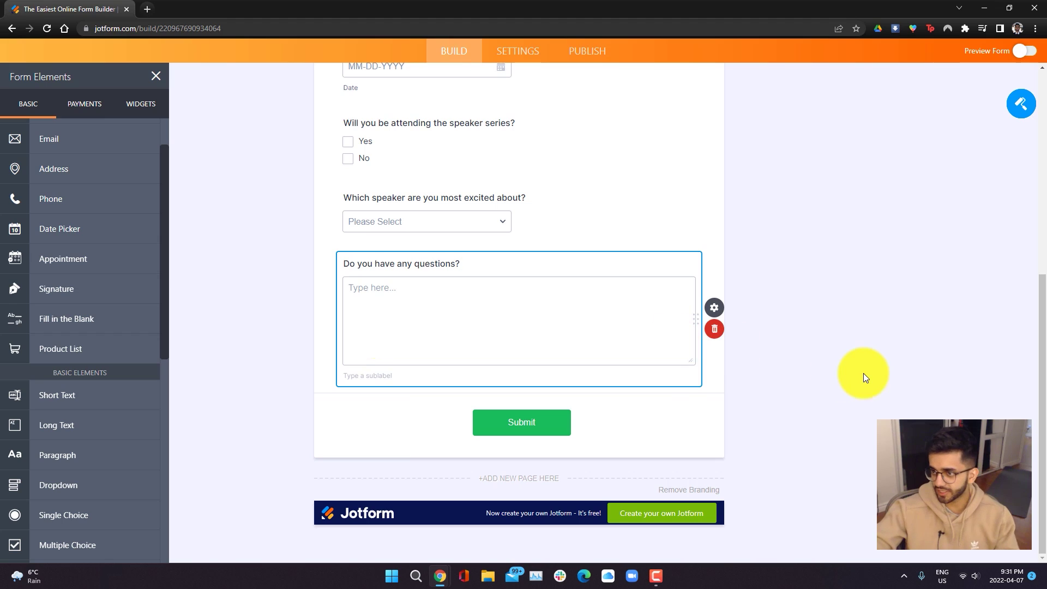
pyautogui.click(869, 373)
pyautogui.scroll(4, 872, 372)
pyautogui.scroll(2, 790, 407)
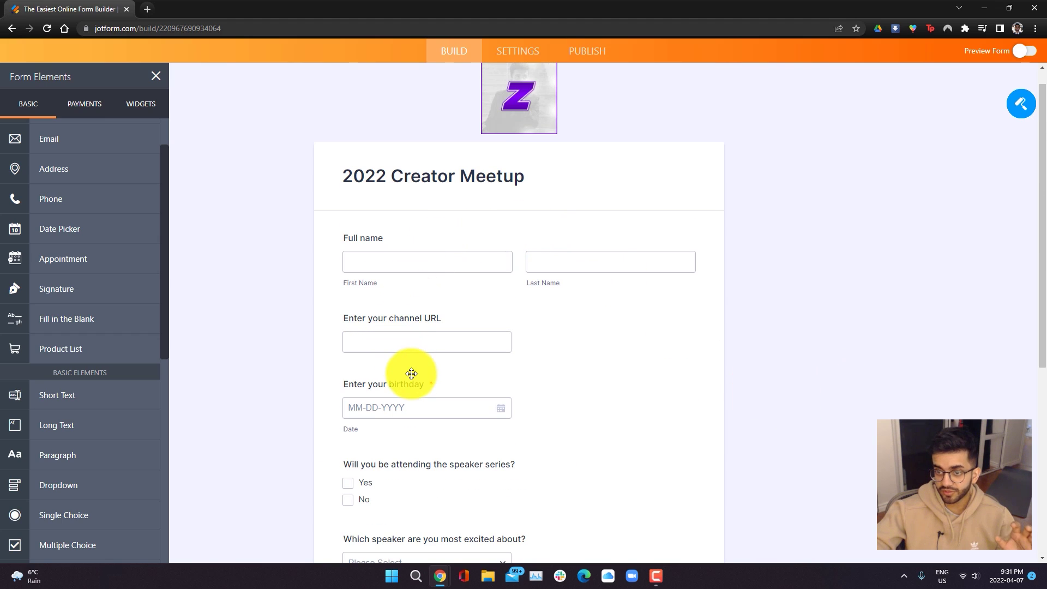
# Turn on Required for the 'Enter your channel URL' question.
pyautogui.click(370, 236)
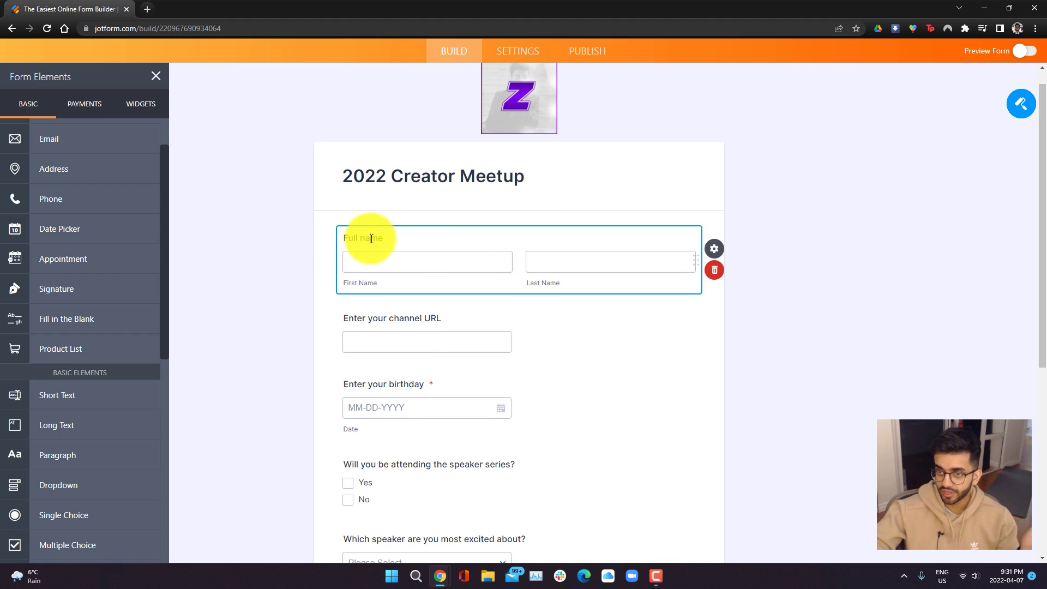
pyautogui.click(714, 248)
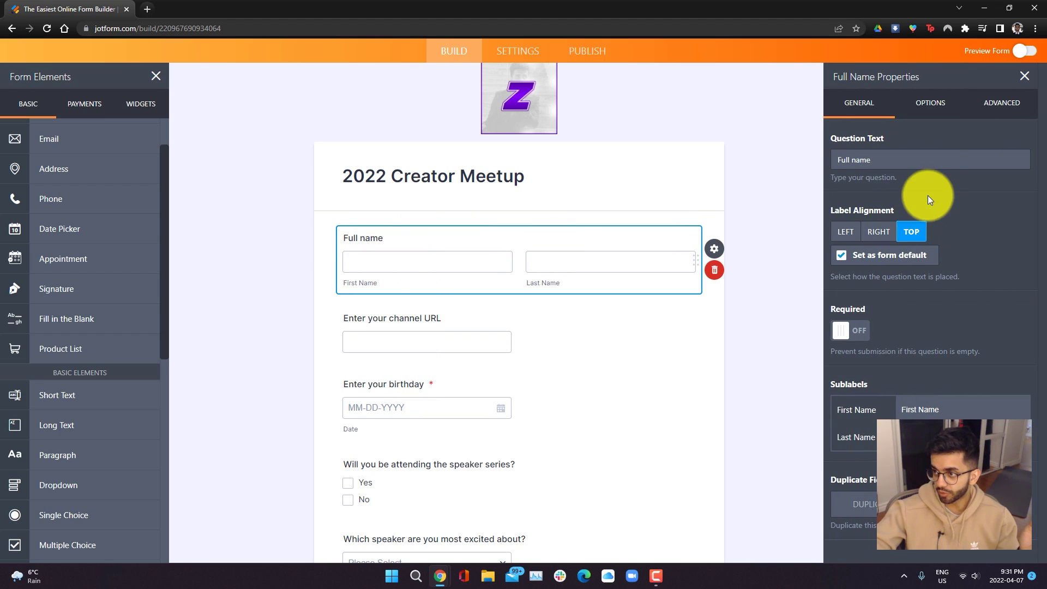
pyautogui.click(851, 330)
pyautogui.click(644, 382)
pyautogui.click(571, 330)
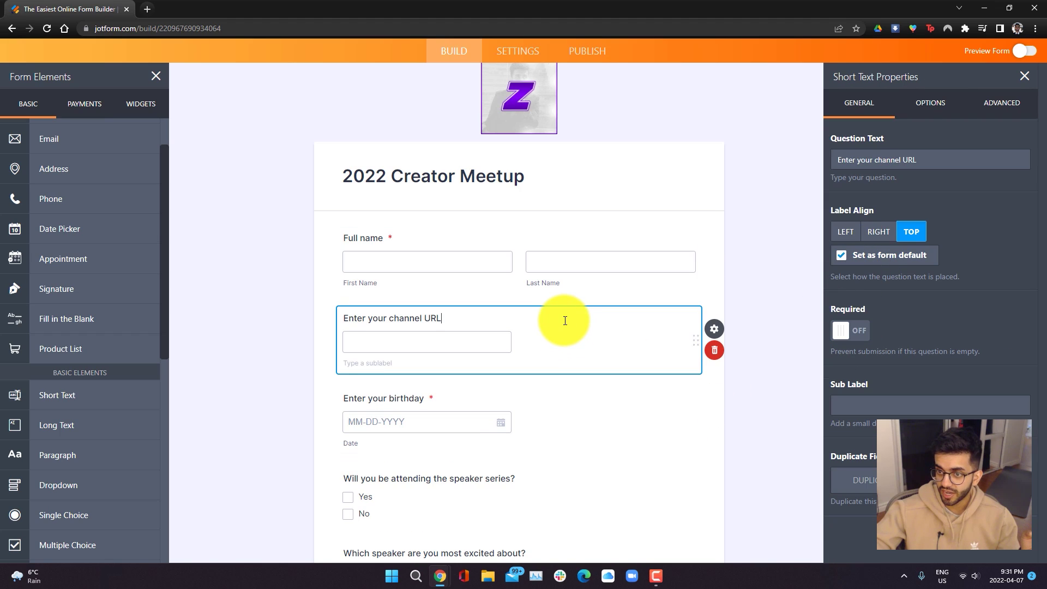
pyautogui.click(713, 328)
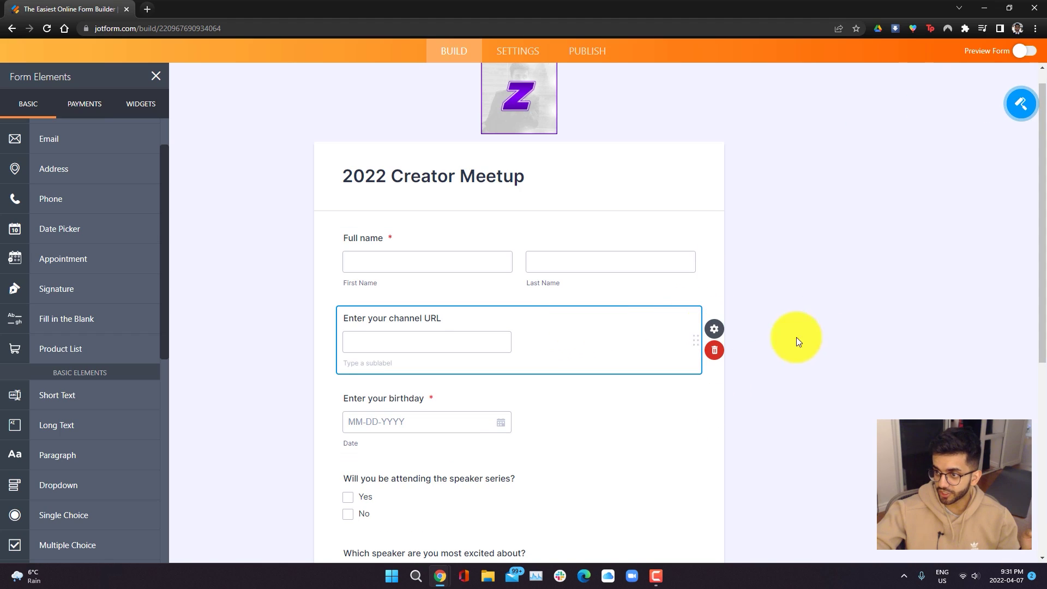
pyautogui.click(714, 329)
pyautogui.click(849, 330)
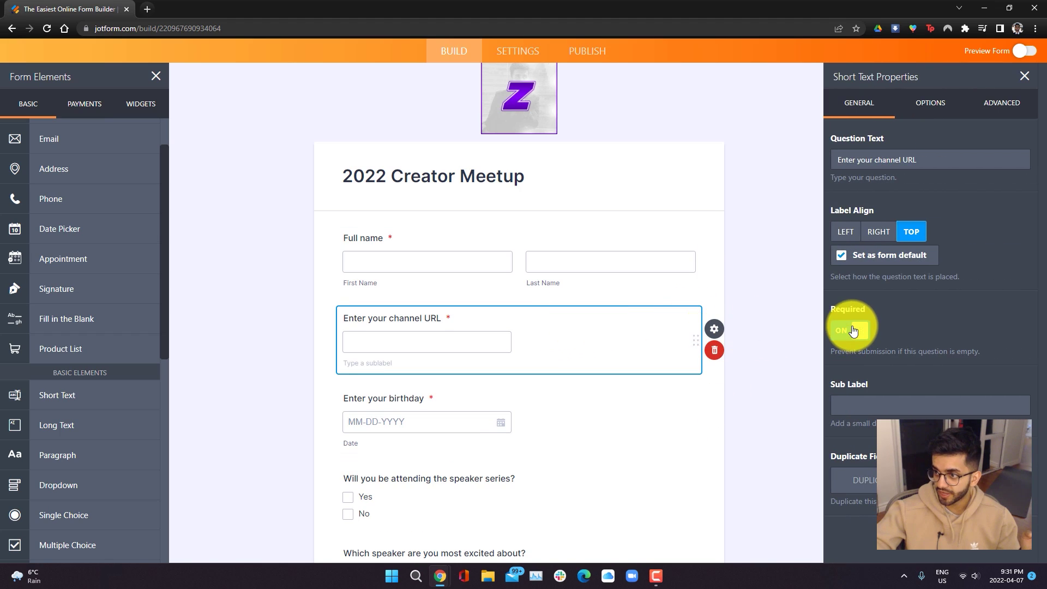
# Turn on Required for 'Will you be attending the speaker series?' and deselect it.
pyautogui.click(460, 402)
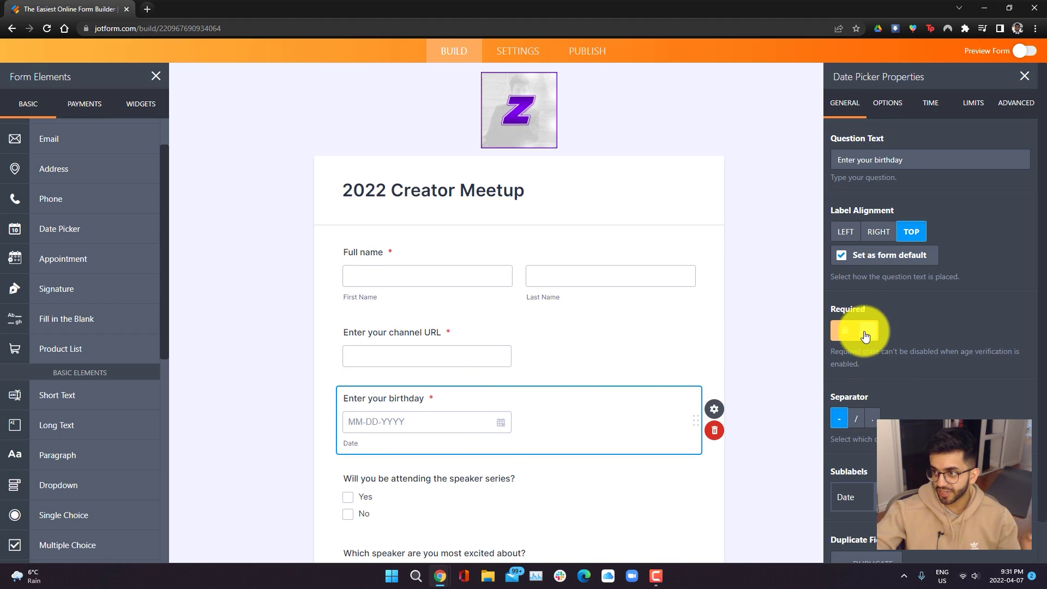
pyautogui.scroll(-2, 533, 433)
pyautogui.scroll(-1, 565, 373)
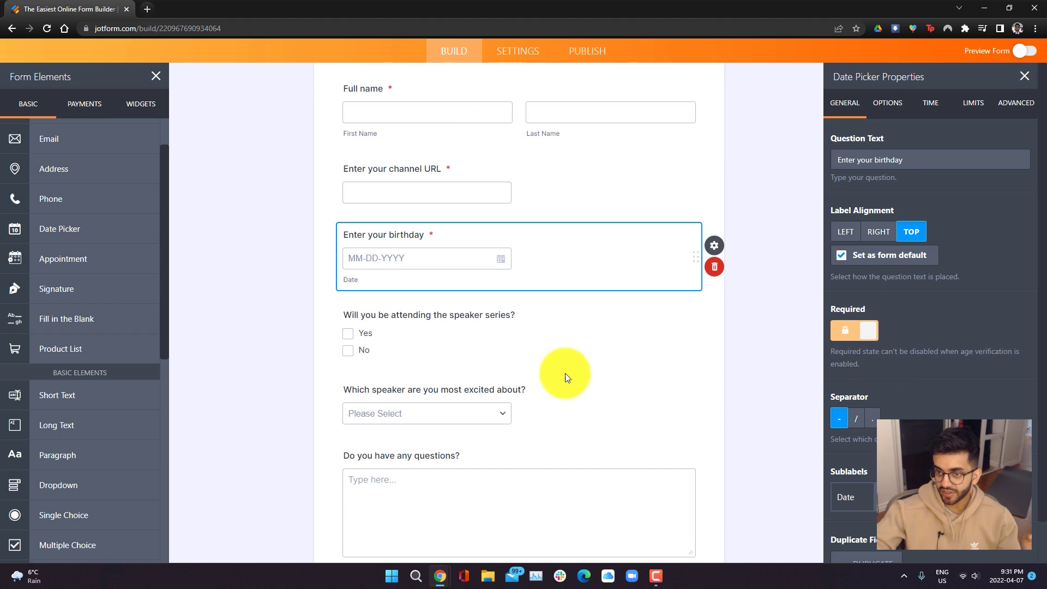
pyautogui.click(520, 335)
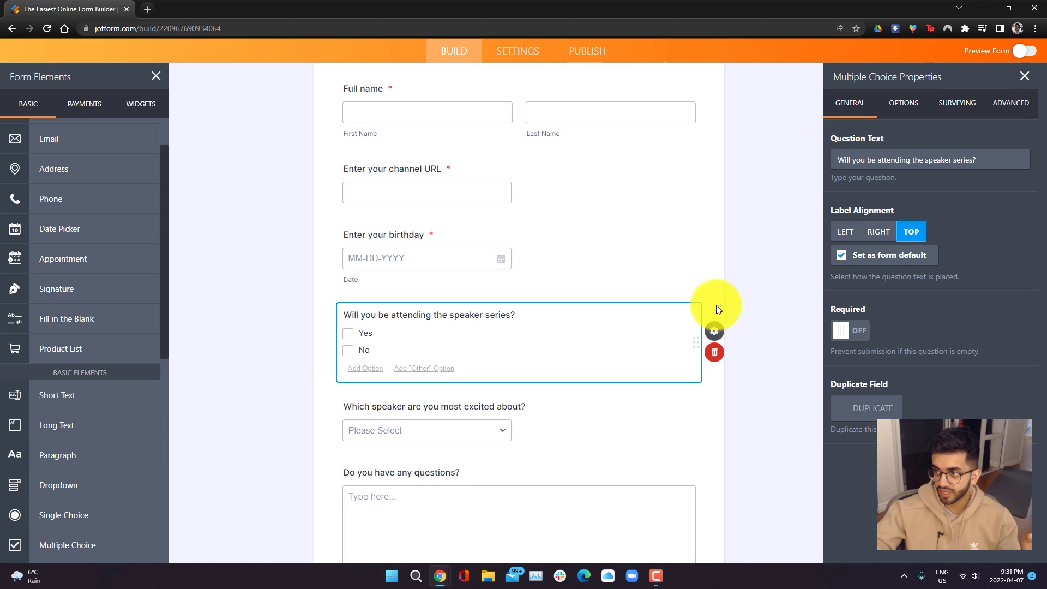
pyautogui.click(840, 330)
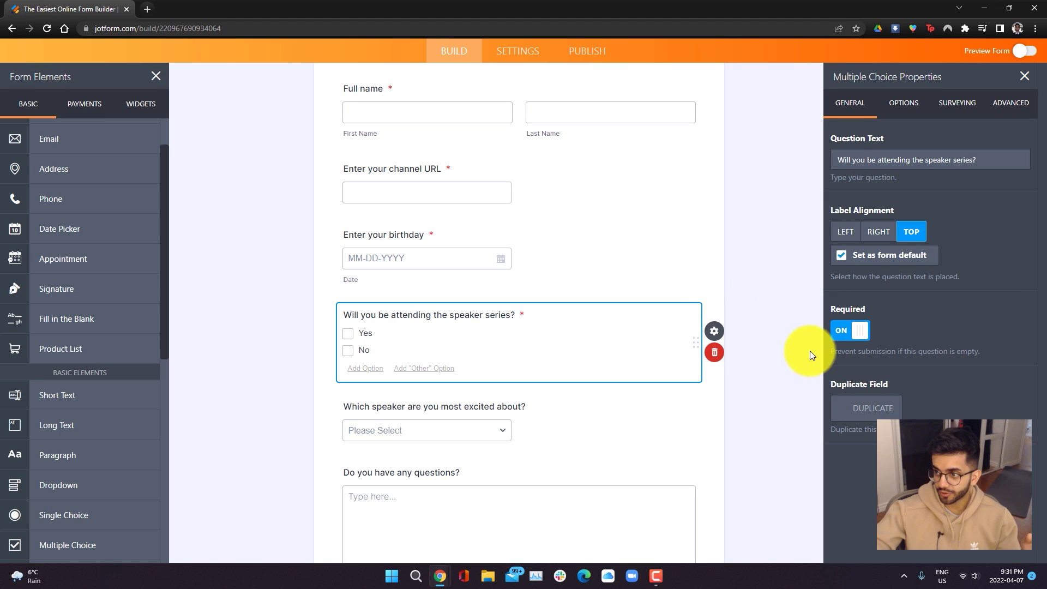
pyautogui.click(791, 290)
pyautogui.scroll(-3, 486, 414)
pyautogui.scroll(8, 565, 431)
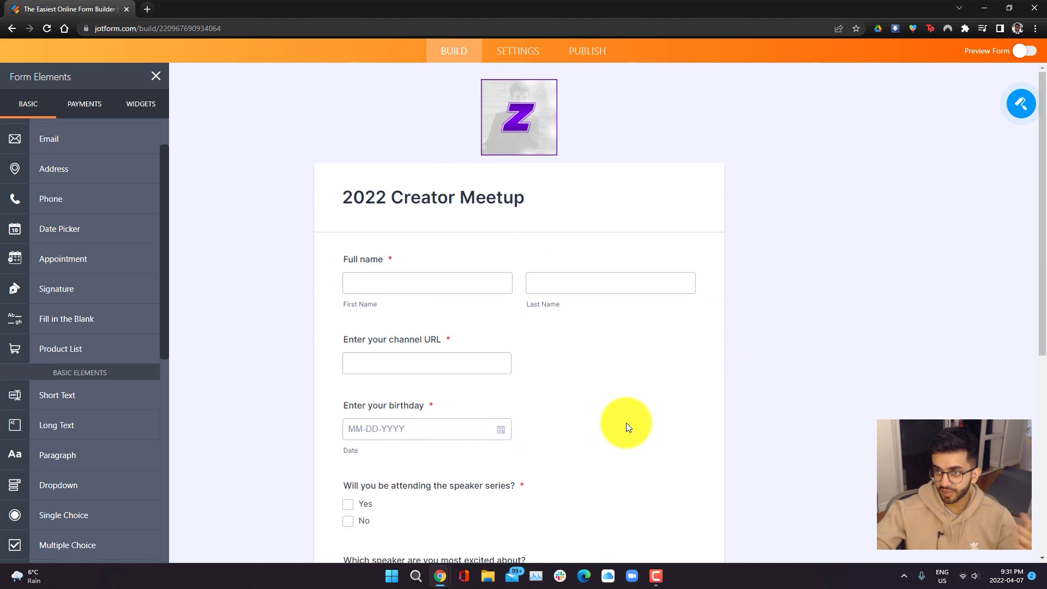
pyautogui.scroll(-5, 626, 423)
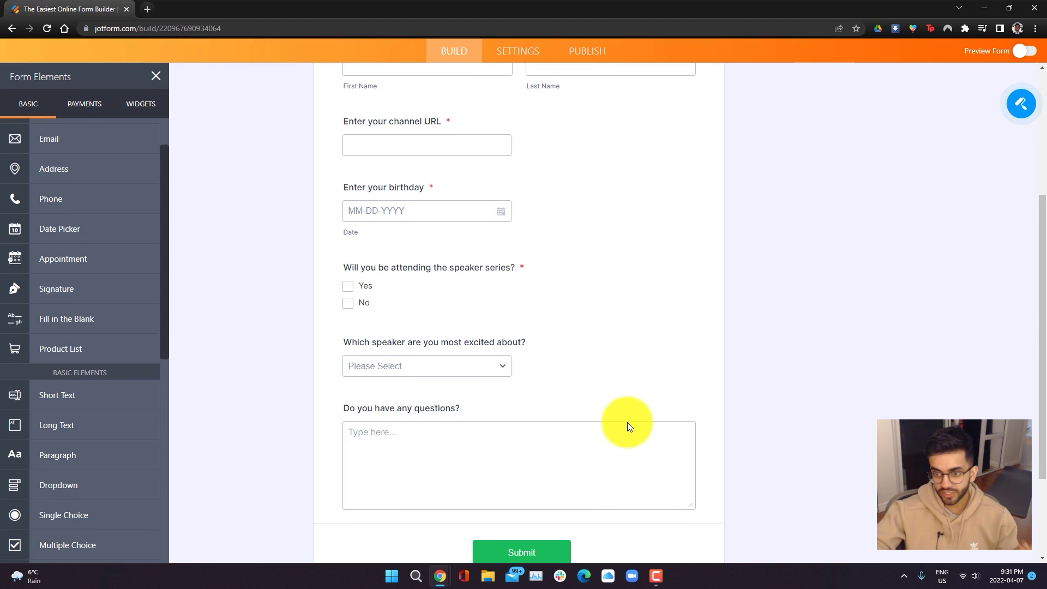
# Browse the form widgets and look through the Payments gateway options.
pyautogui.scroll(5, 611, 421)
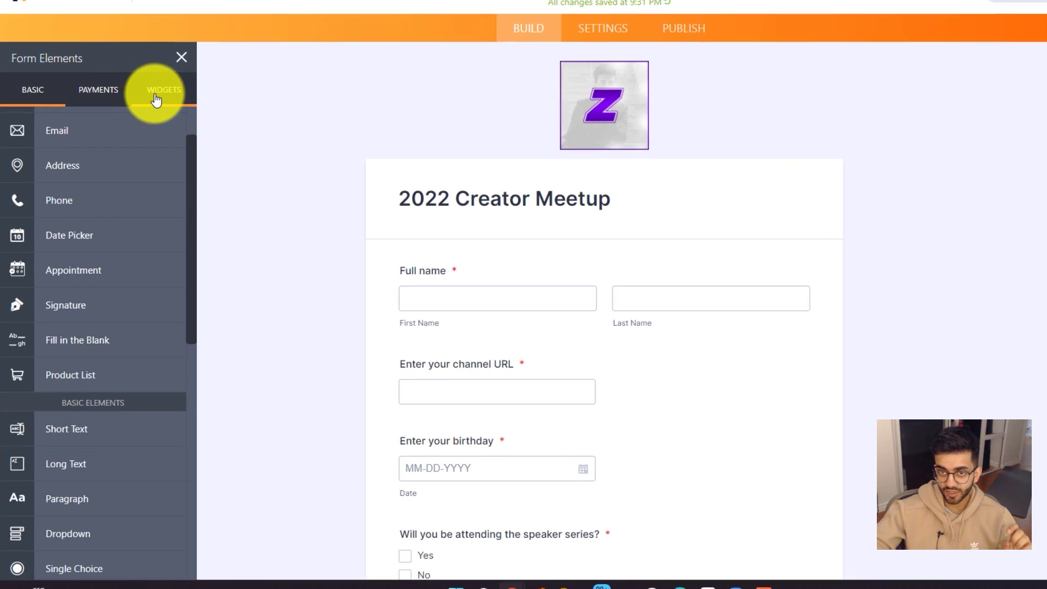
pyautogui.click(140, 154)
pyautogui.write('birth')
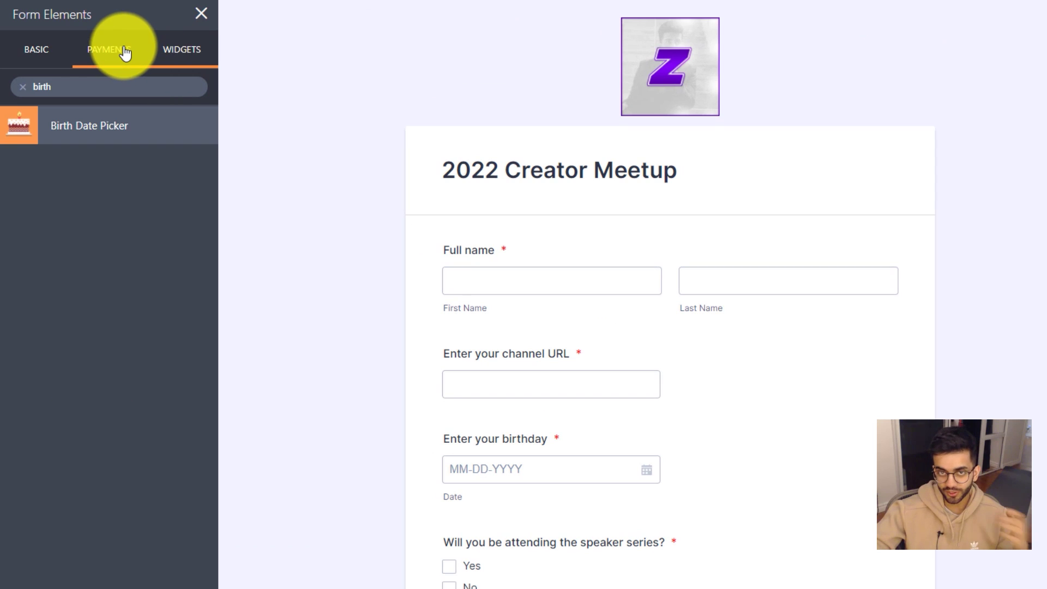
pyautogui.click(124, 52)
pyautogui.scroll(-6, 104, 266)
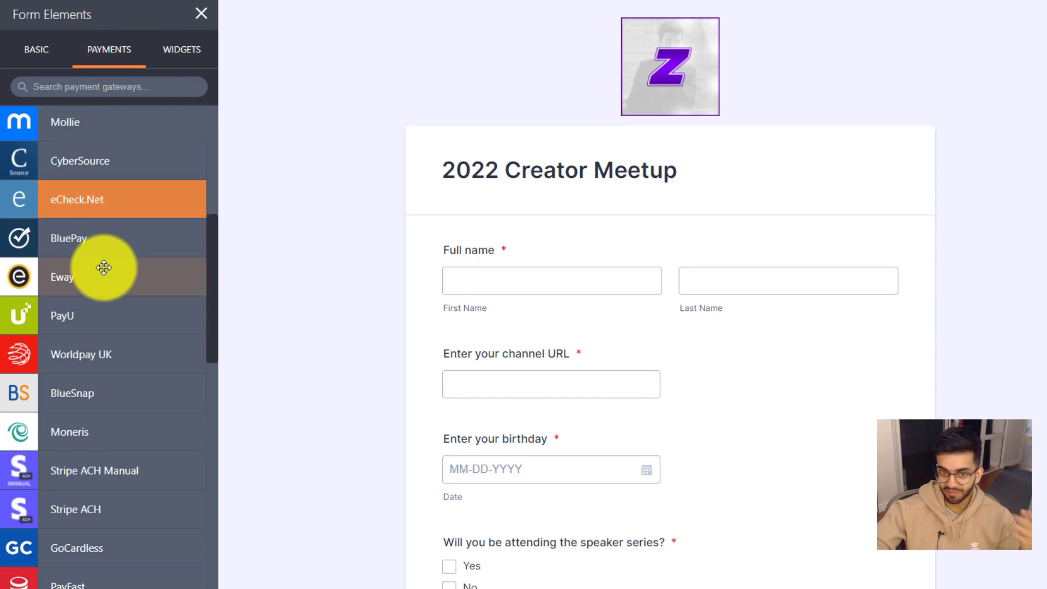
pyautogui.scroll(-5, 109, 278)
pyautogui.scroll(10, 120, 295)
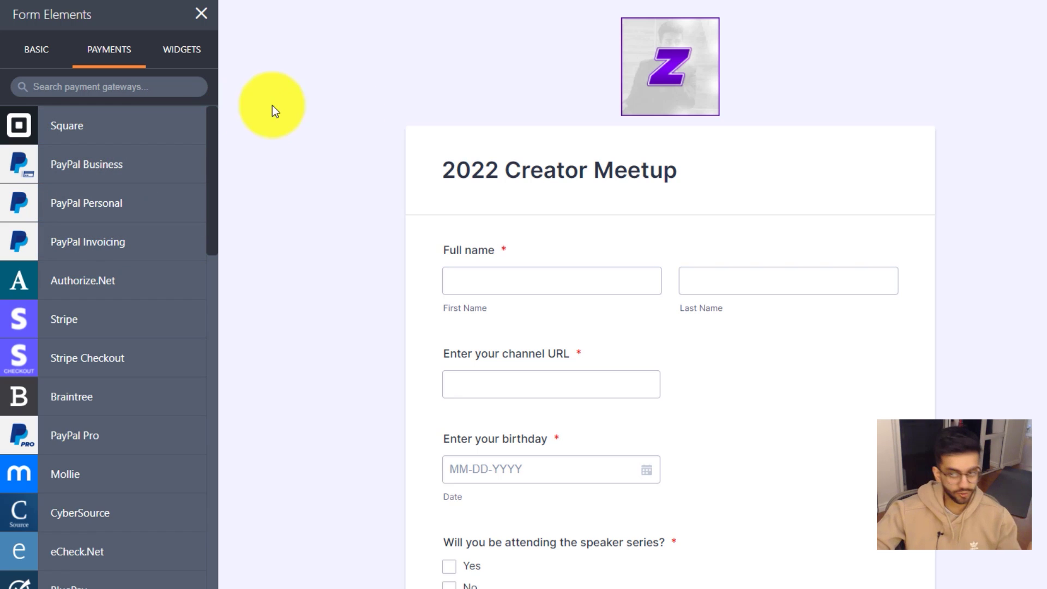
# Back in Widgets, replace the old search with 'youtube'.
pyautogui.click(187, 54)
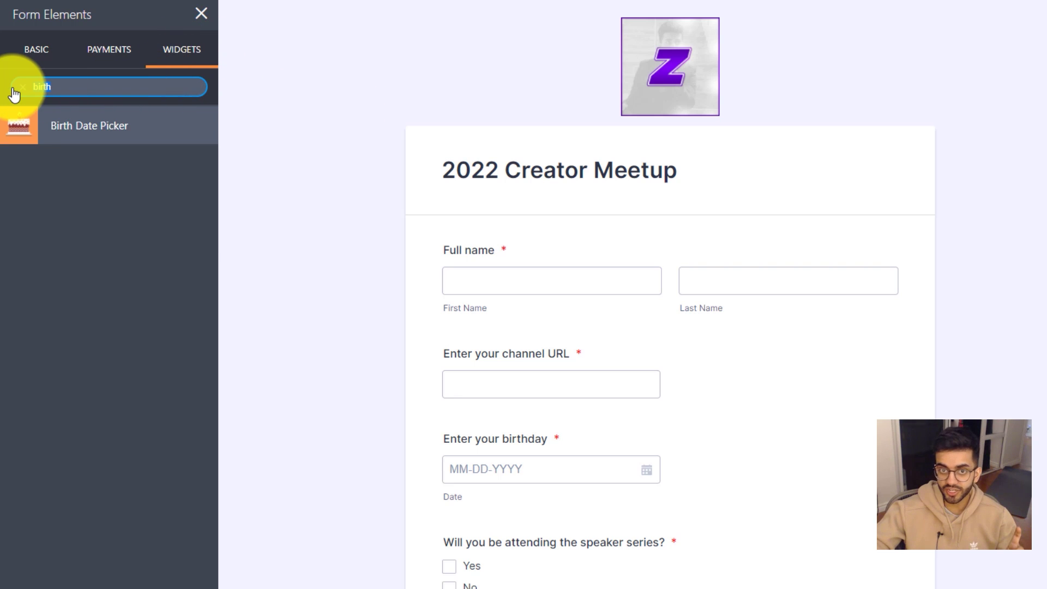
pyautogui.hotkey('ctrl', 'a')
pyautogui.press('BackSpace')
pyautogui.write('youtube')
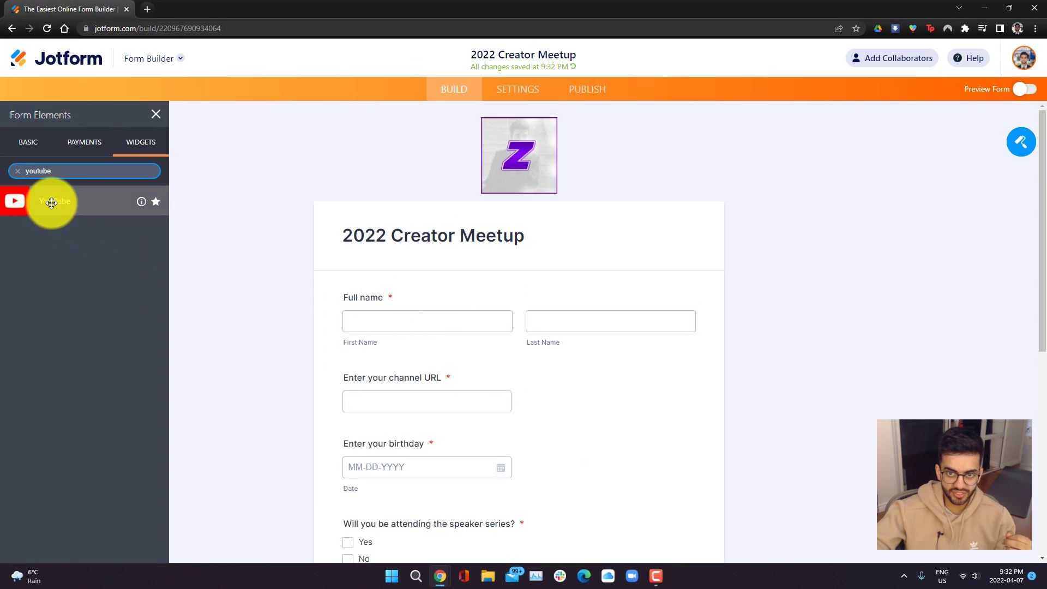
# Drop the YouTube widget above Full name and relabel it 'Creator Meetup Trailer'.
pyautogui.moveTo(30, 203); pyautogui.dragTo(437, 294)
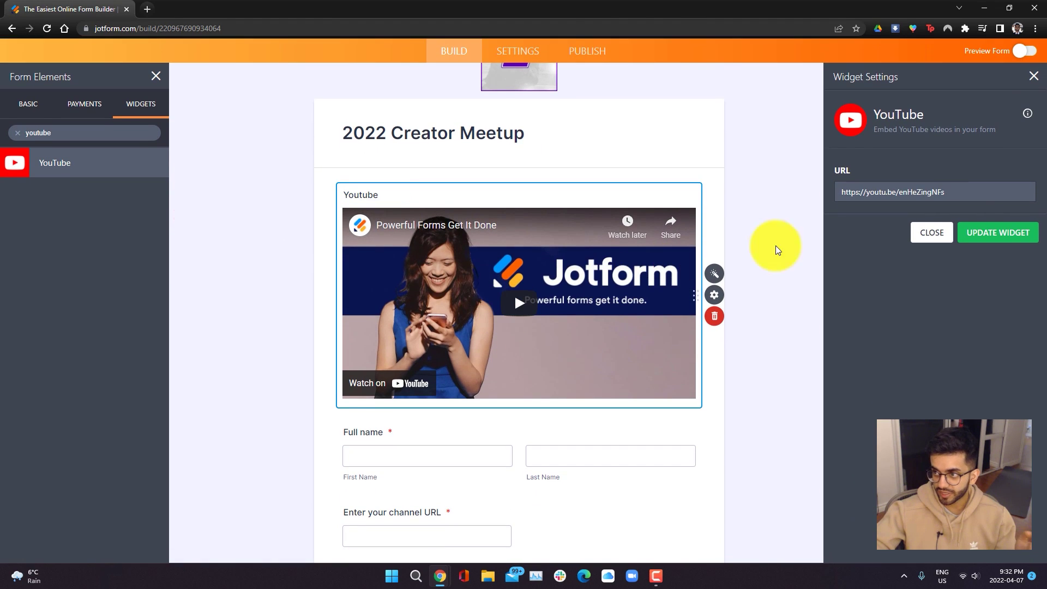
pyautogui.moveTo(974, 191); pyautogui.dragTo(764, 216)
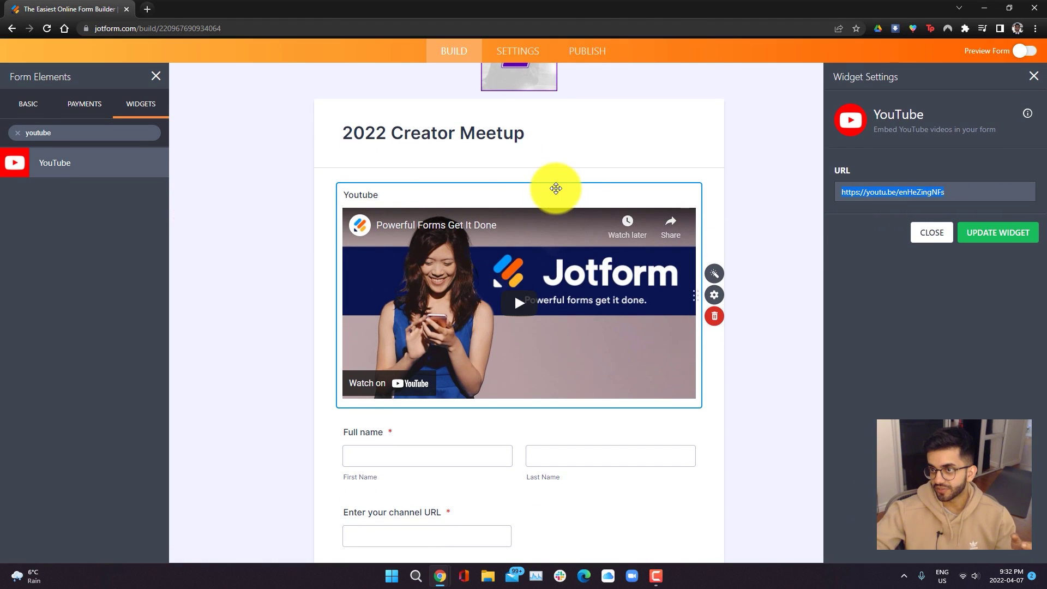
pyautogui.moveTo(382, 196); pyautogui.dragTo(327, 203)
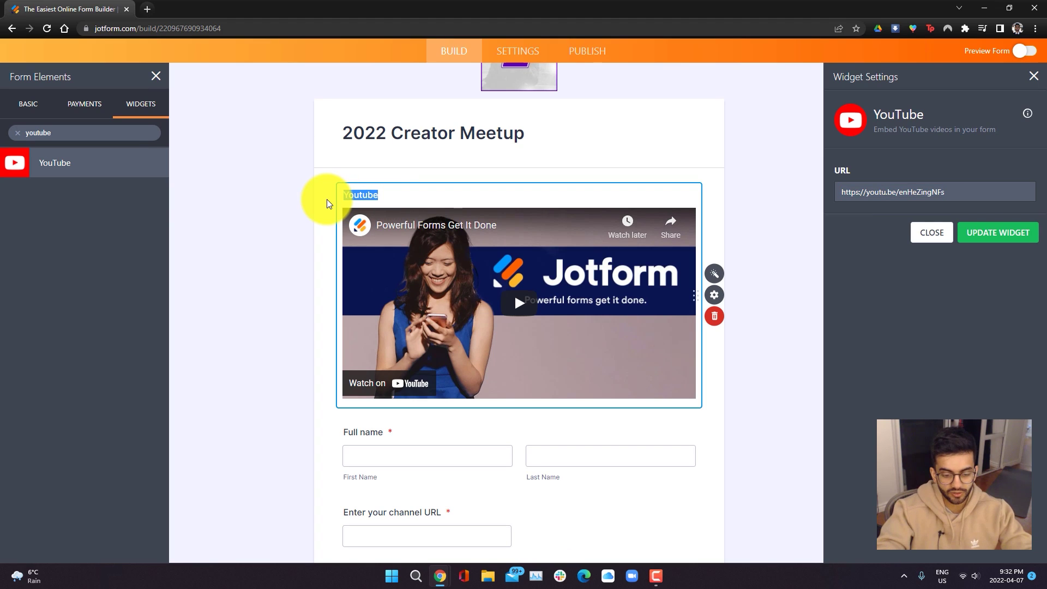
pyautogui.write('Creator Meetup')
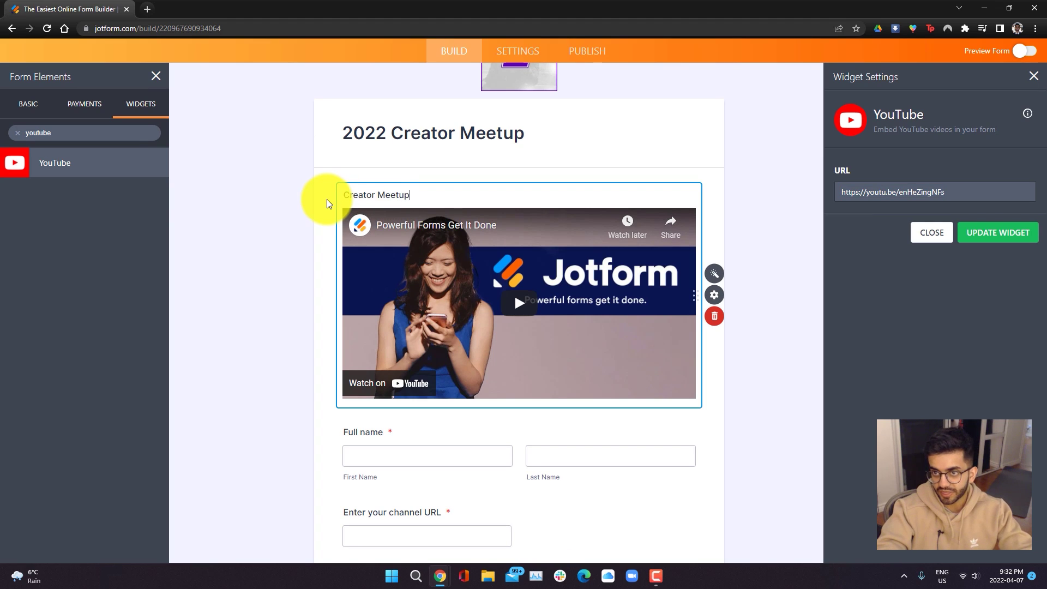
pyautogui.write(' Trailer')
# Deselect the video widget and clear the widget search to list all widgets.
pyautogui.scroll(3, 311, 229)
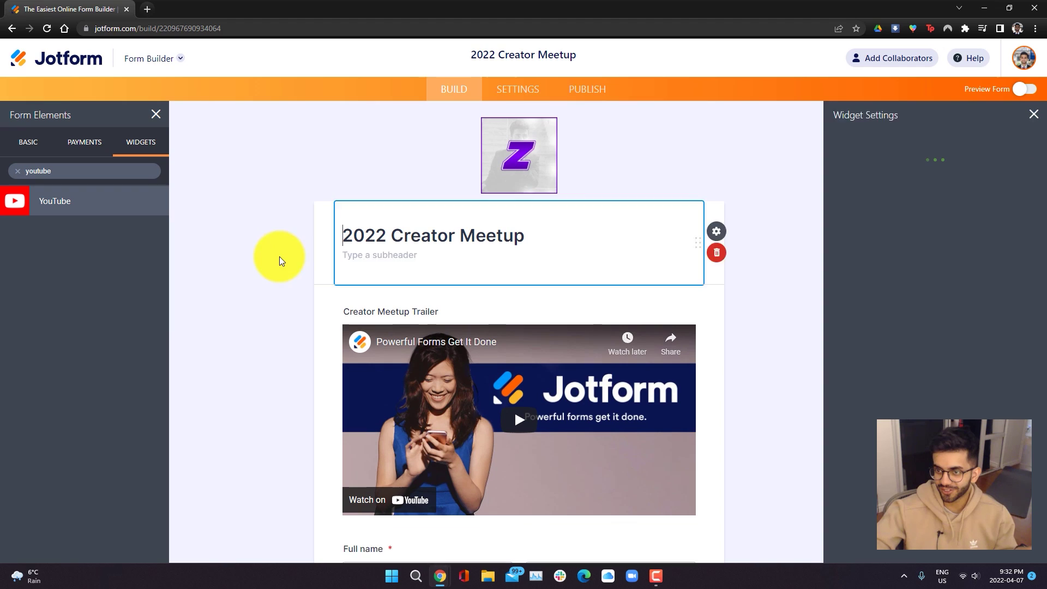
pyautogui.click(279, 260)
pyautogui.scroll(-5, 540, 326)
pyautogui.scroll(5, 541, 328)
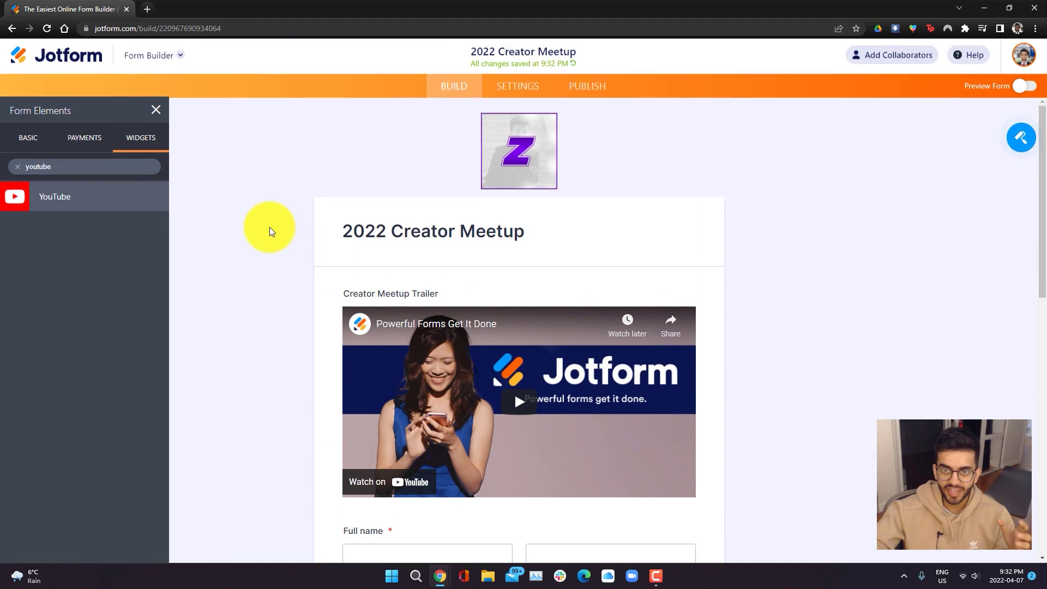
pyautogui.click(18, 167)
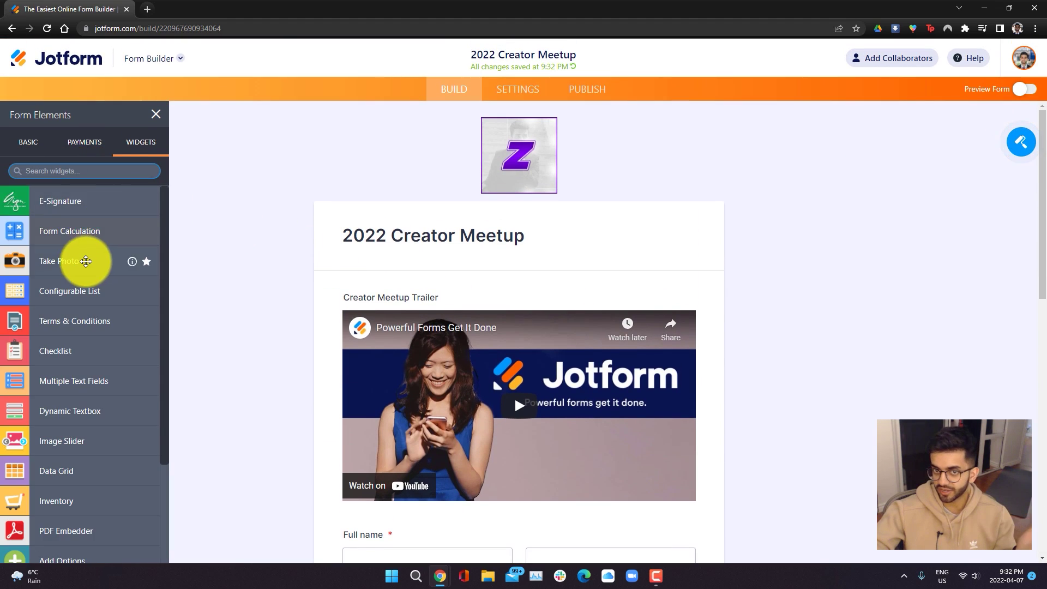
pyautogui.scroll(-15, 86, 261)
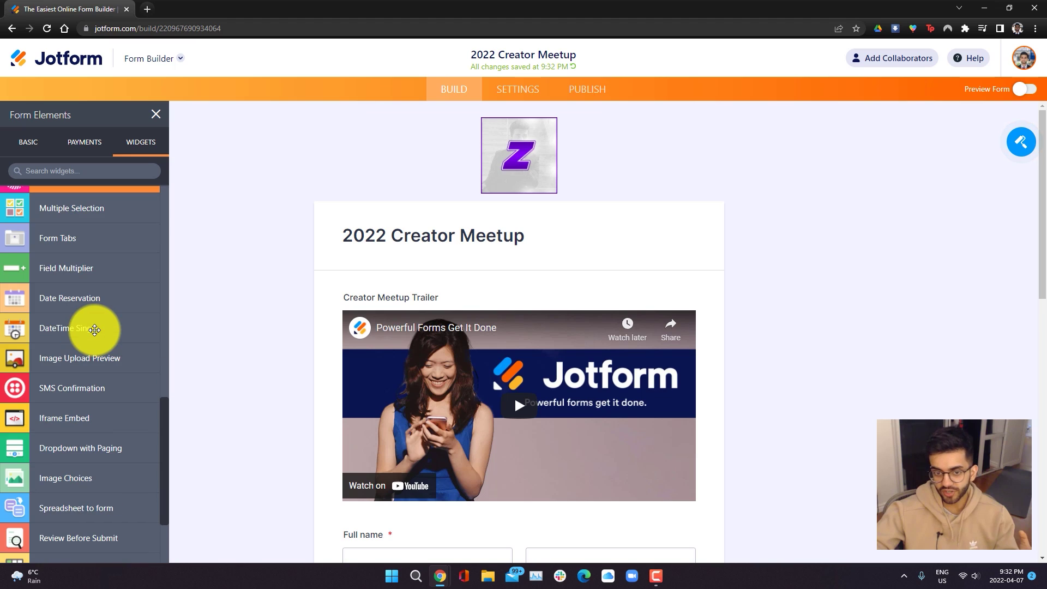
pyautogui.scroll(15, 97, 334)
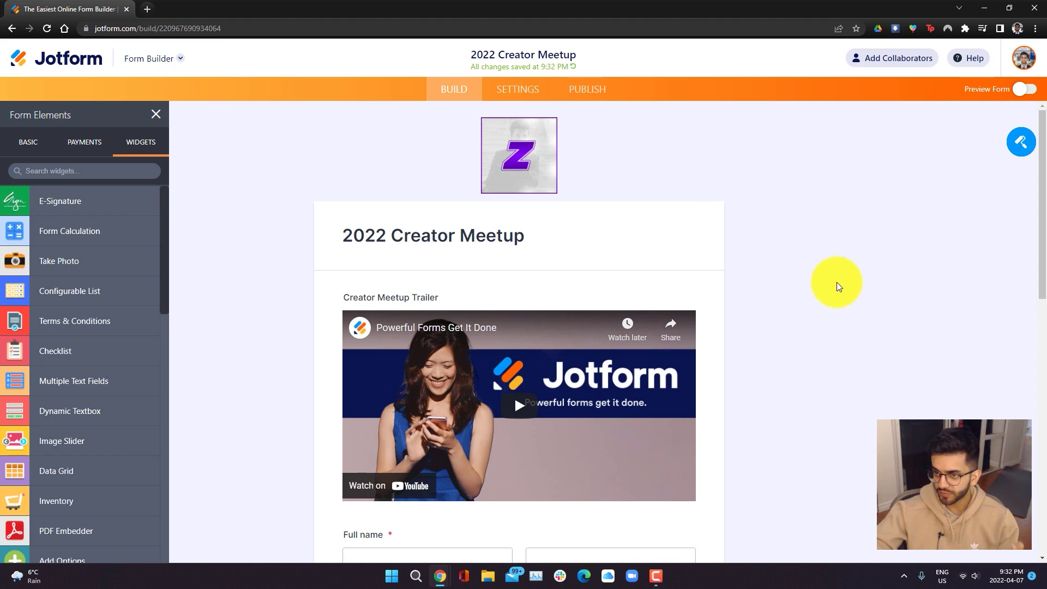
pyautogui.scroll(-10, 839, 286)
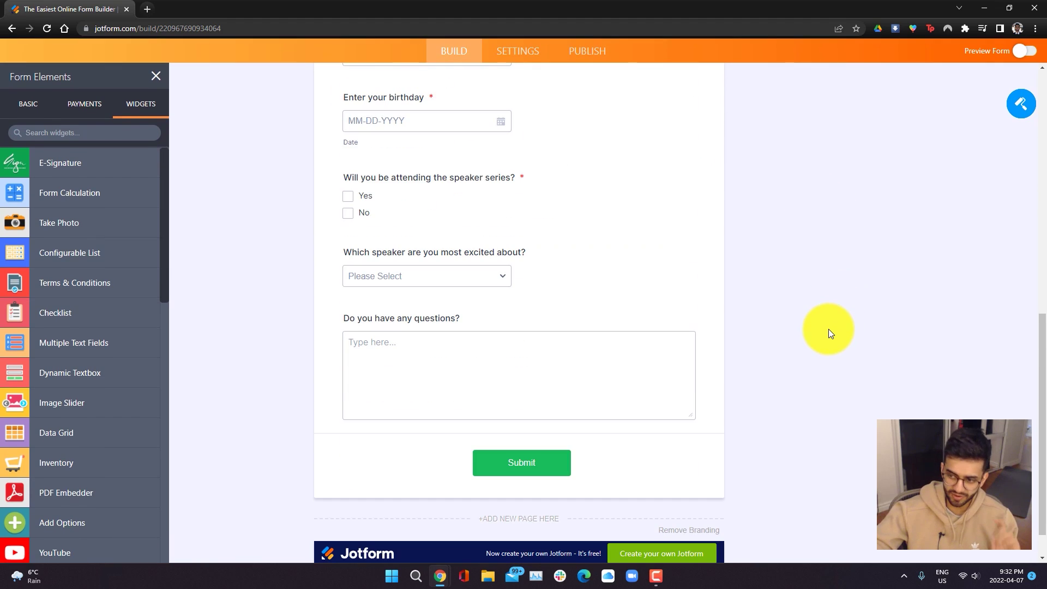
pyautogui.scroll(10, 829, 329)
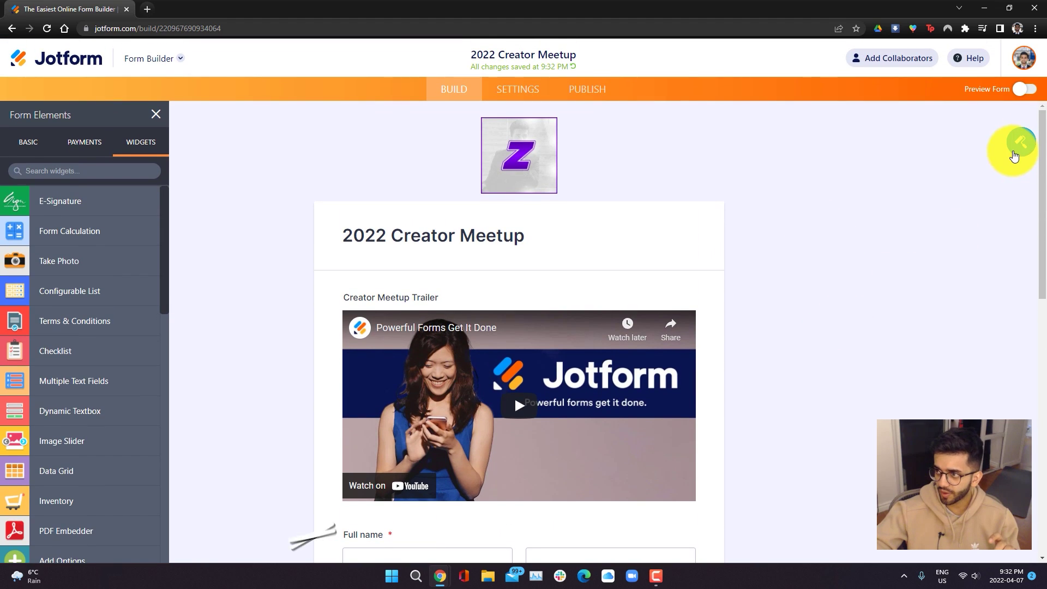
# Apply the dark colour scheme: page #11111B, form #424756, text #FFFFFF.
pyautogui.click(1015, 145)
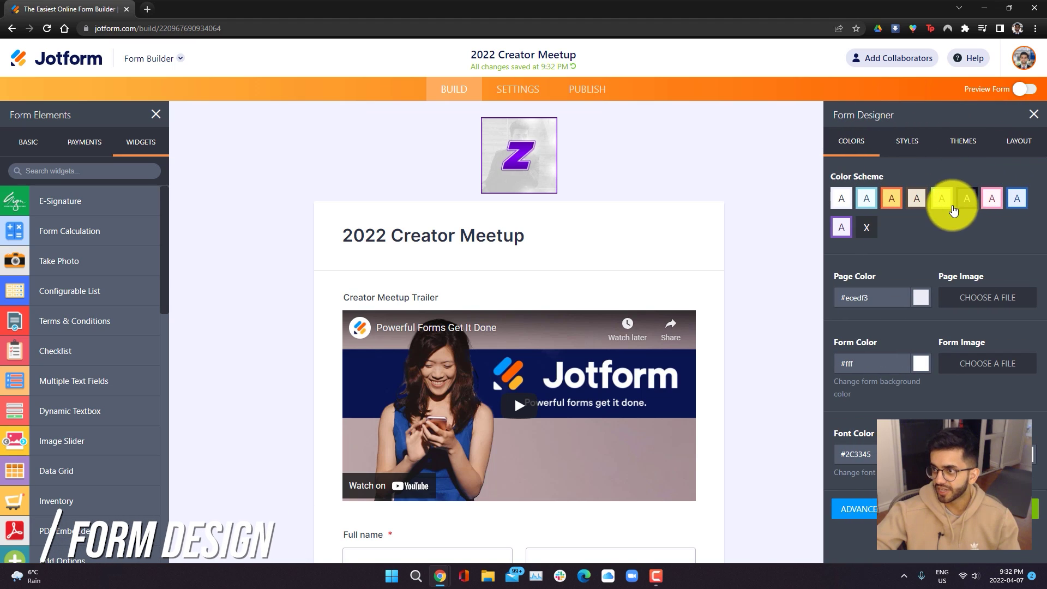
pyautogui.click(839, 228)
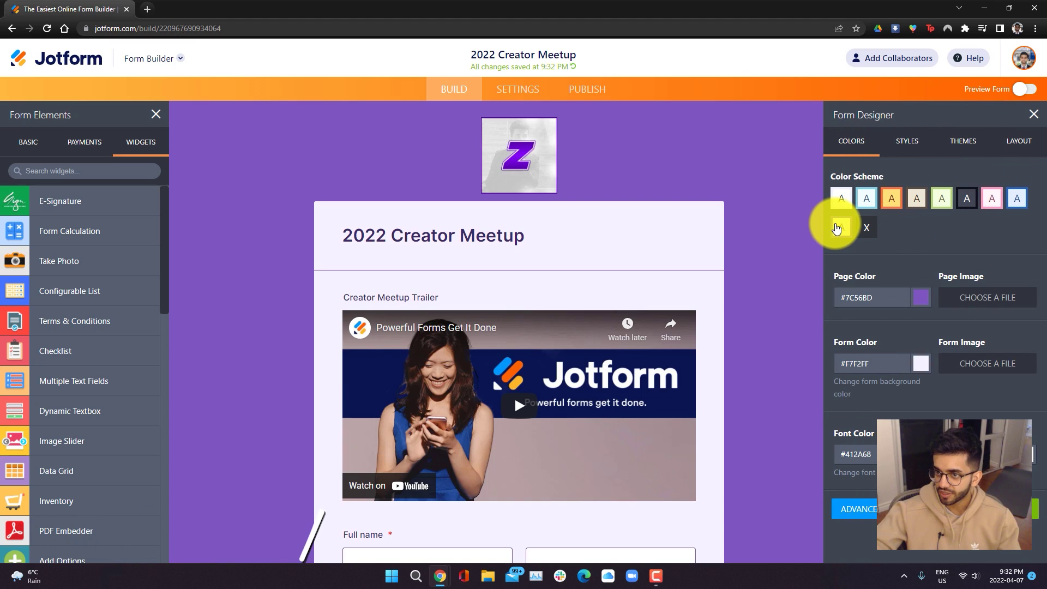
pyautogui.click(964, 200)
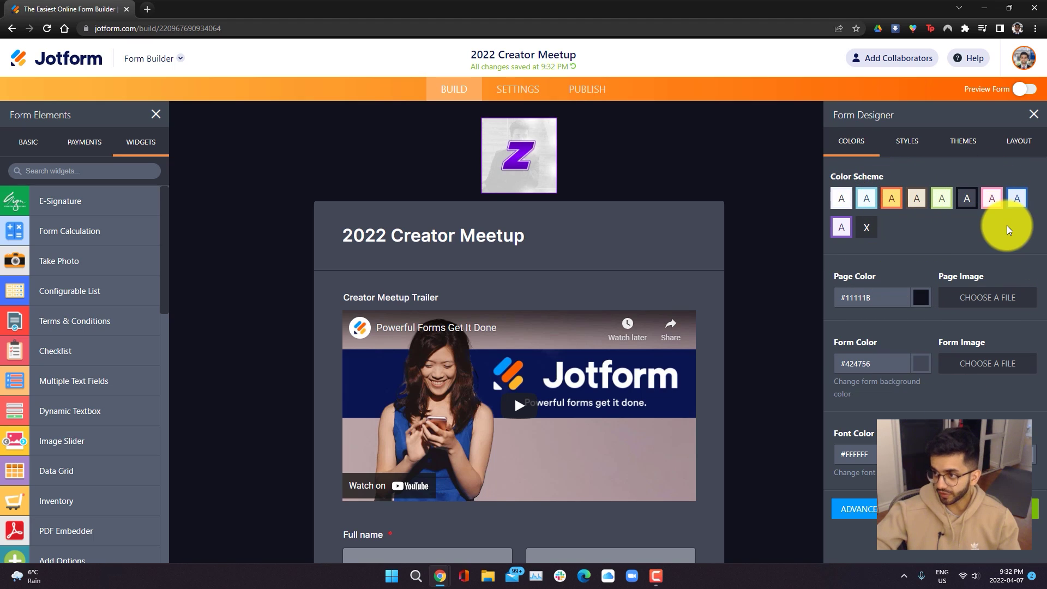
pyautogui.click(901, 146)
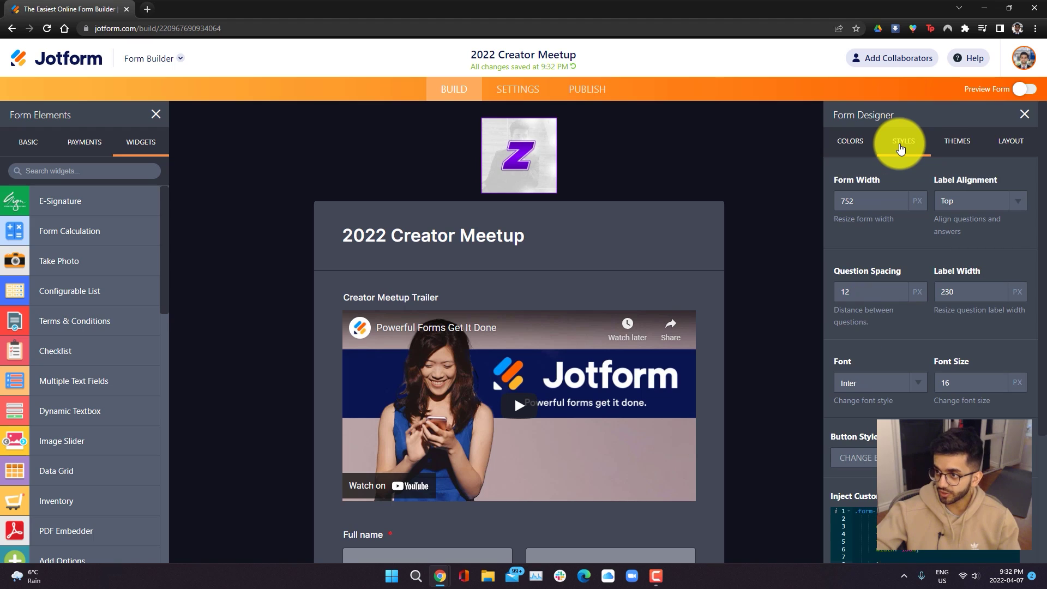
pyautogui.scroll(-3, 961, 338)
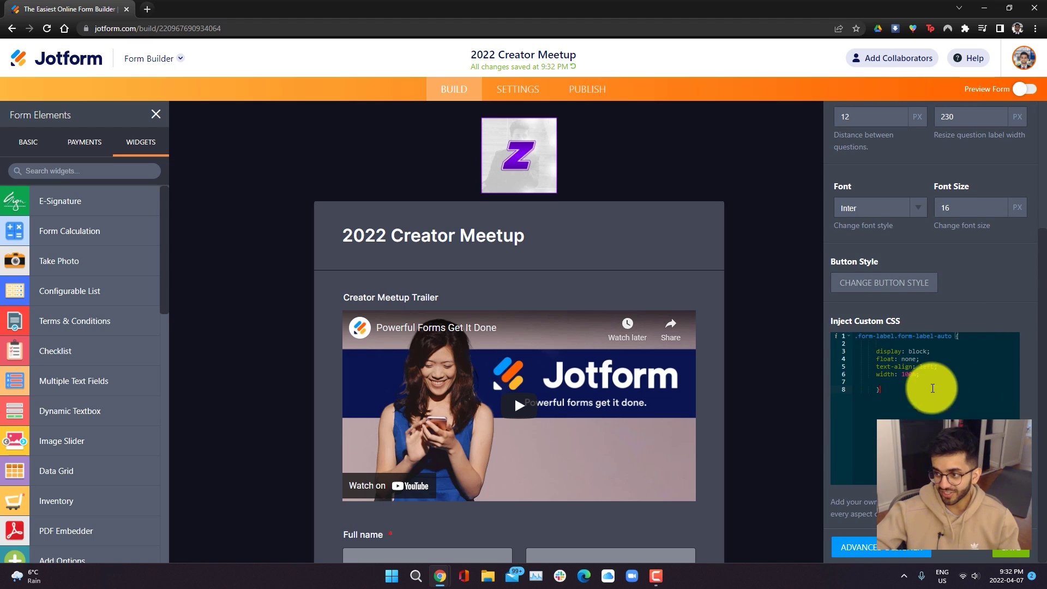
pyautogui.scroll(3, 933, 388)
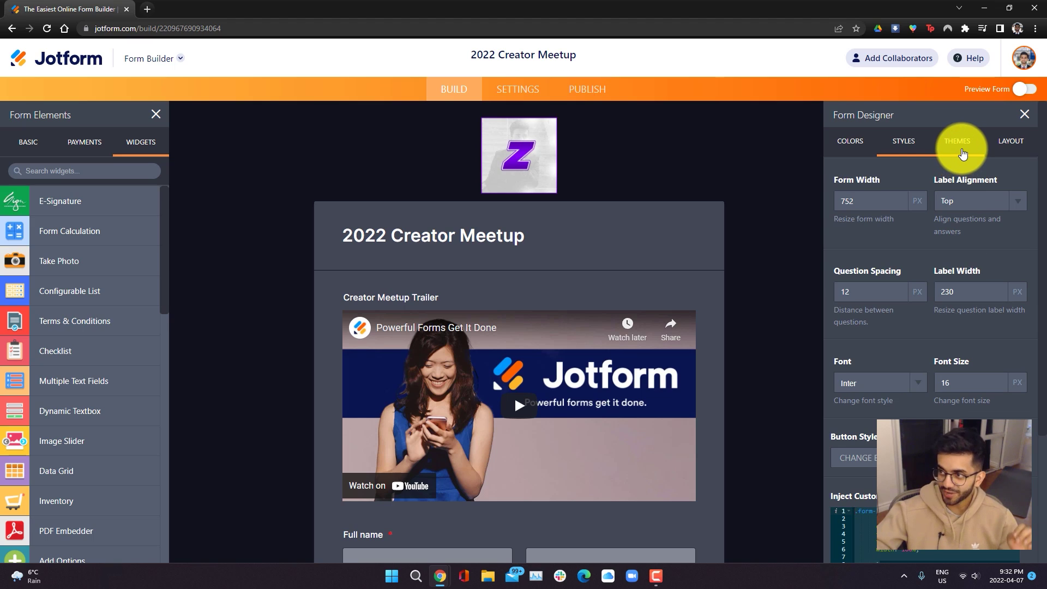
# Apply the Clever Colorful confetti theme, then switch on Preview Form from Layout.
pyautogui.click(961, 156)
pyautogui.scroll(-7, 977, 351)
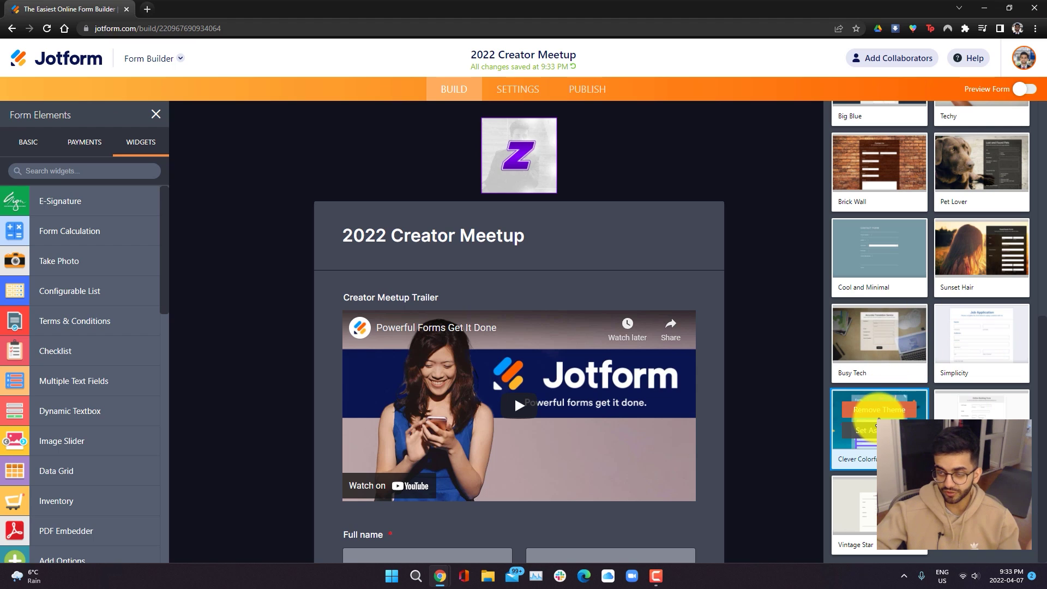
pyautogui.click(879, 419)
pyautogui.scroll(-10, 752, 353)
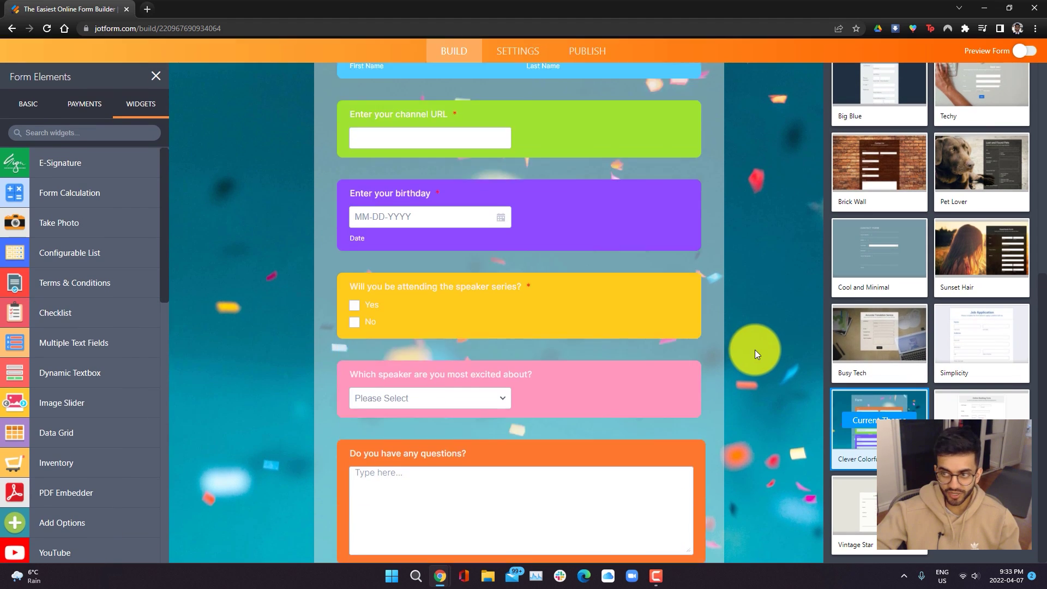
pyautogui.scroll(10, 755, 350)
pyautogui.scroll(5, 923, 277)
pyautogui.scroll(3, 923, 277)
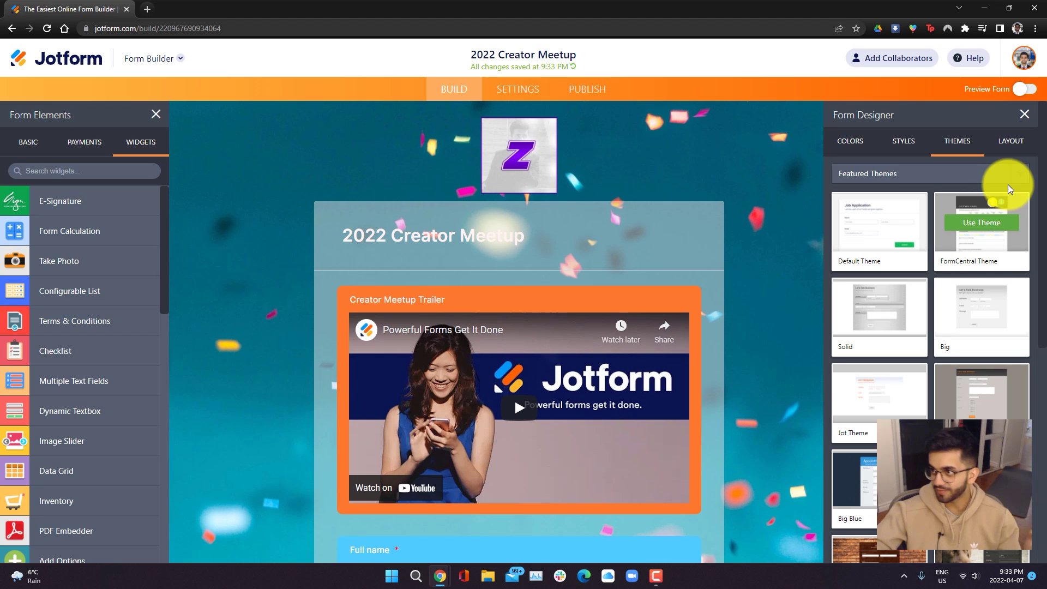
pyautogui.click(1008, 145)
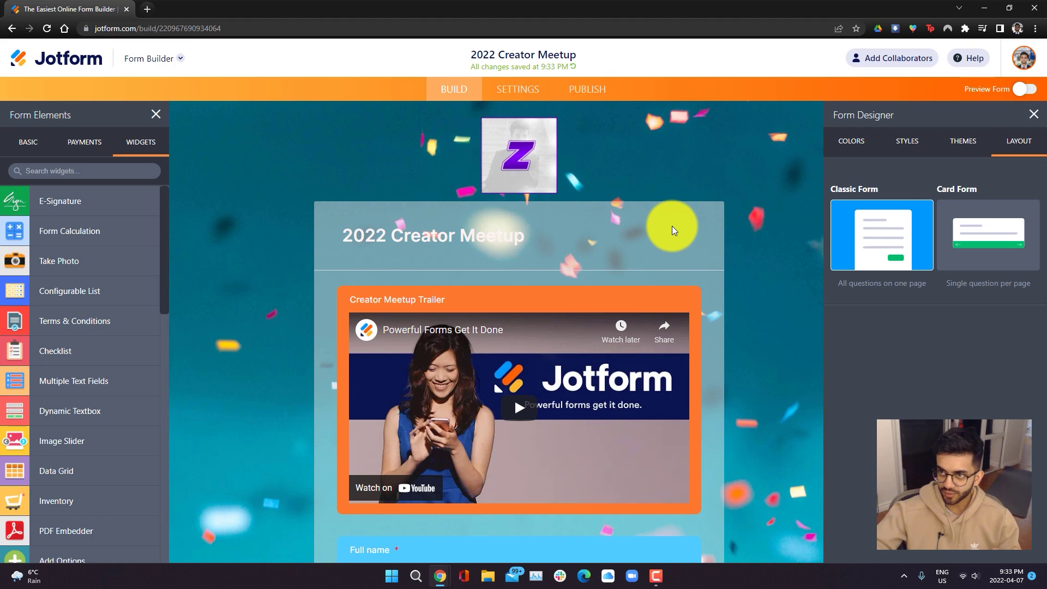
pyautogui.click(1023, 92)
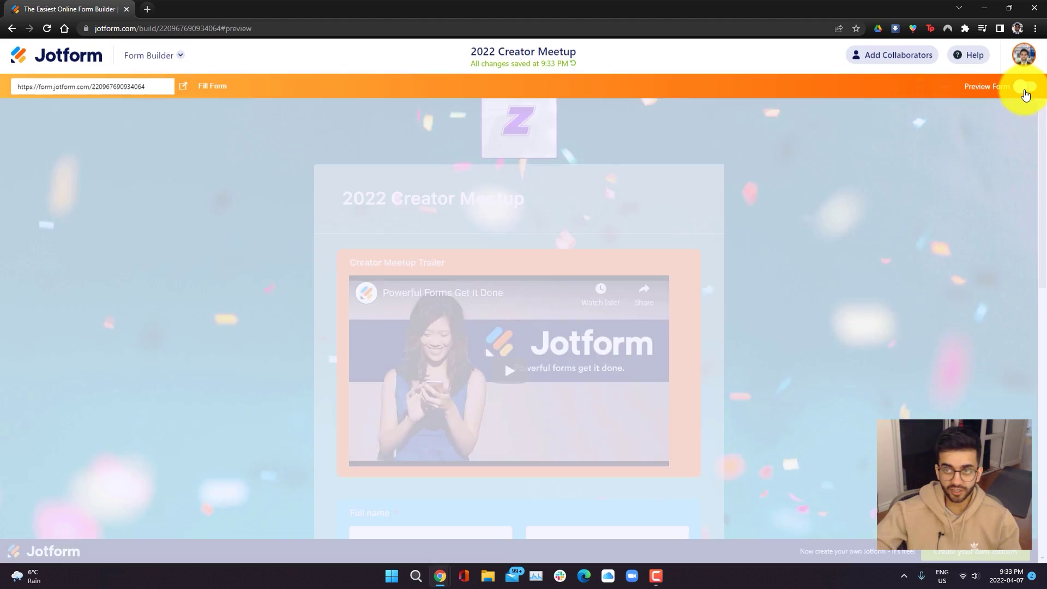
# Scroll the themed preview, turn Preview Form off, and go to form settings.
pyautogui.scroll(-1, 852, 328)
pyautogui.scroll(-10, 852, 329)
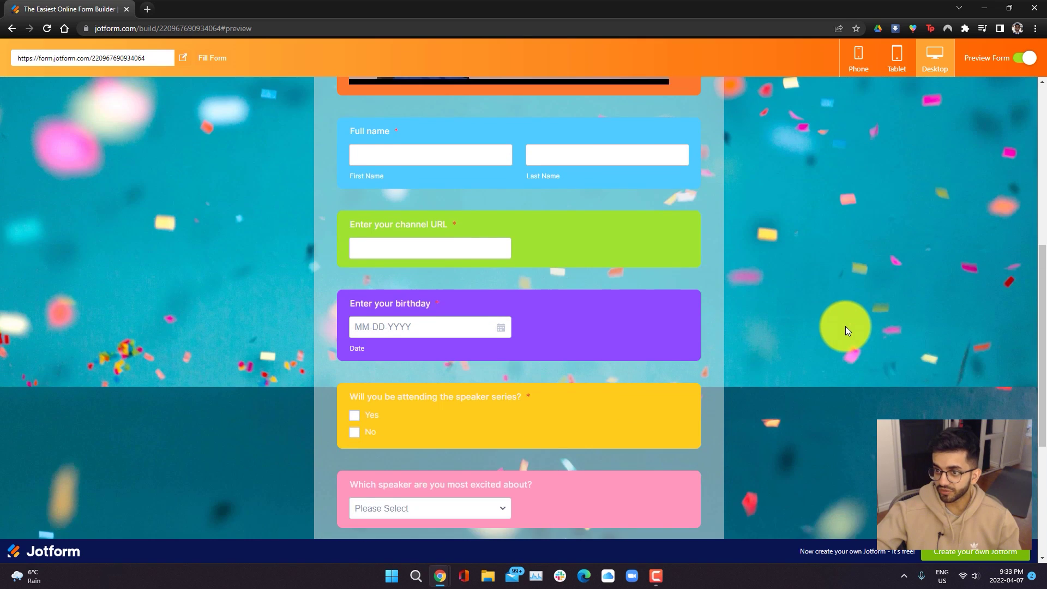
pyautogui.scroll(12, 843, 323)
pyautogui.click(1023, 58)
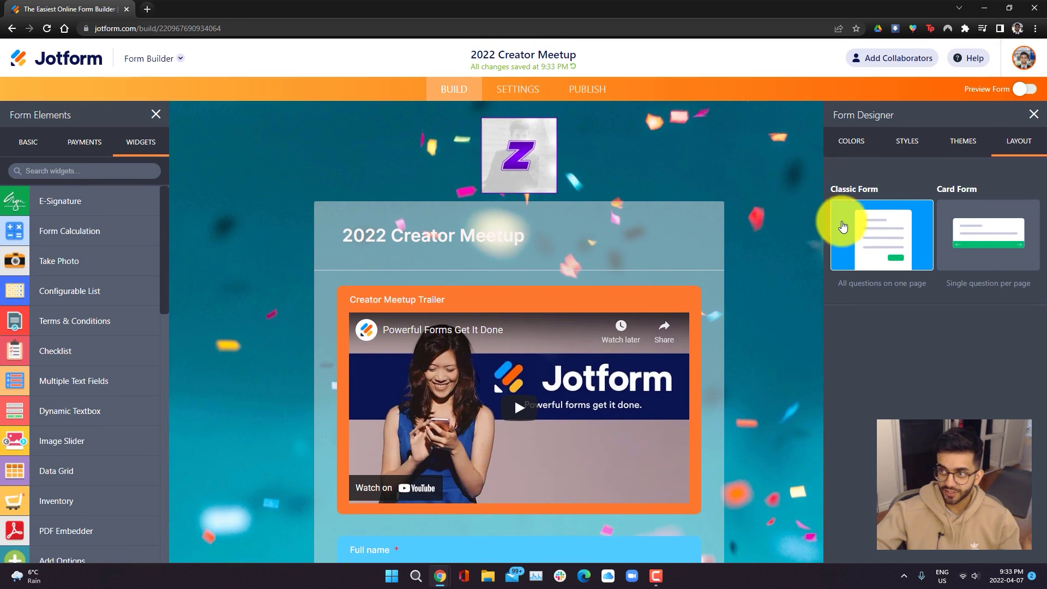
pyautogui.scroll(-10, 737, 327)
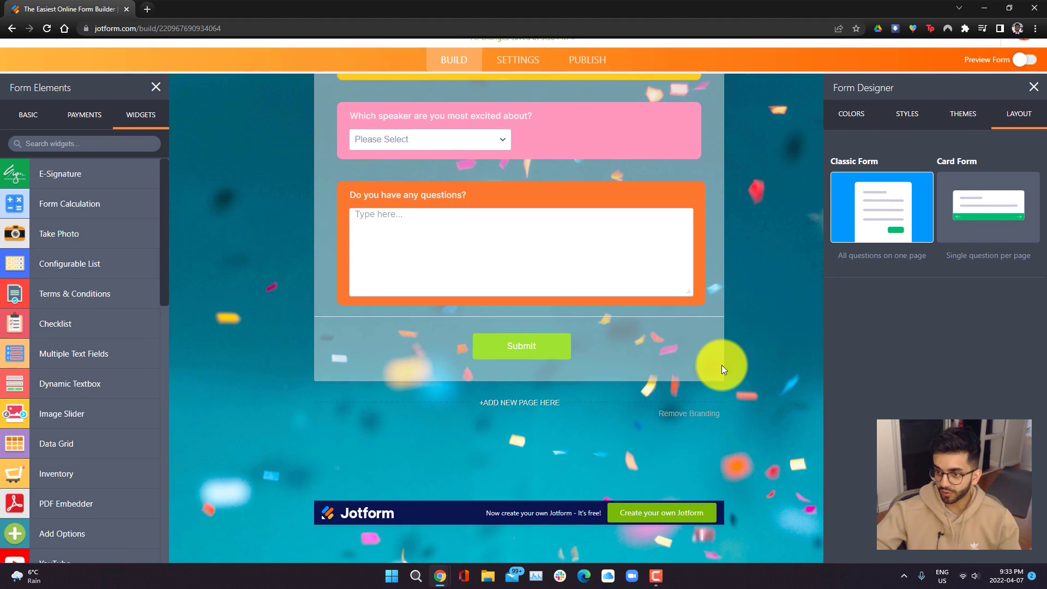
pyautogui.scroll(10, 537, 337)
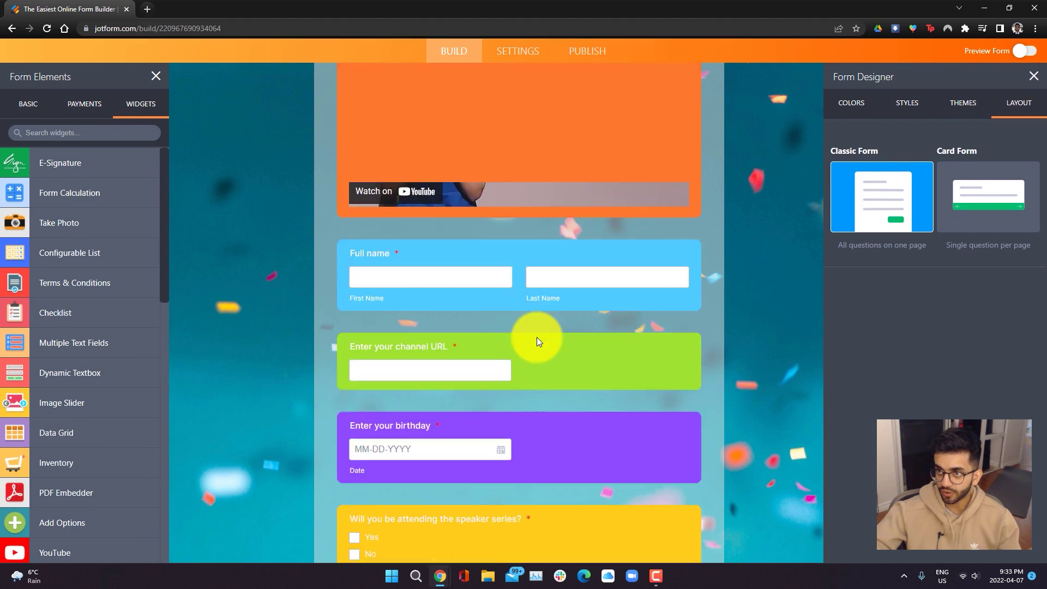
pyautogui.click(520, 93)
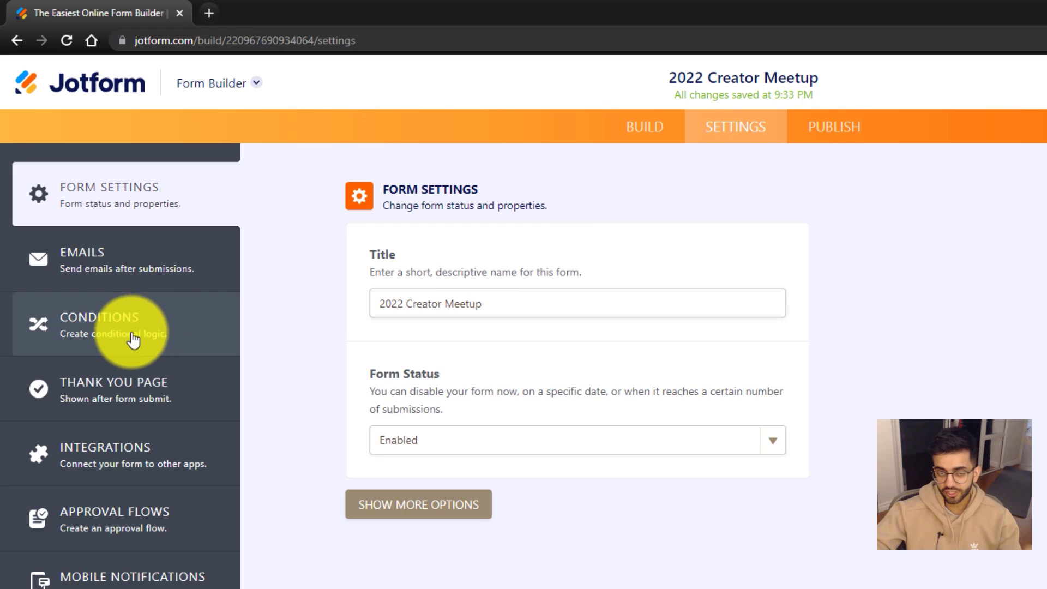
# Start a Show/Hide Field condition: IF the speaker series question Is Equal To Yes.
pyautogui.click(86, 328)
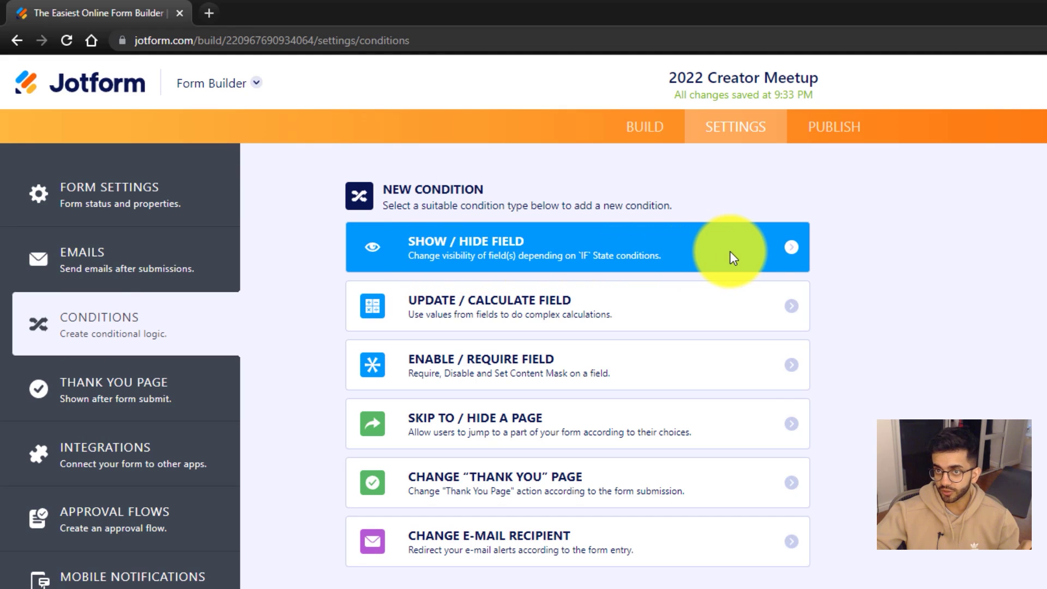
pyautogui.click(795, 248)
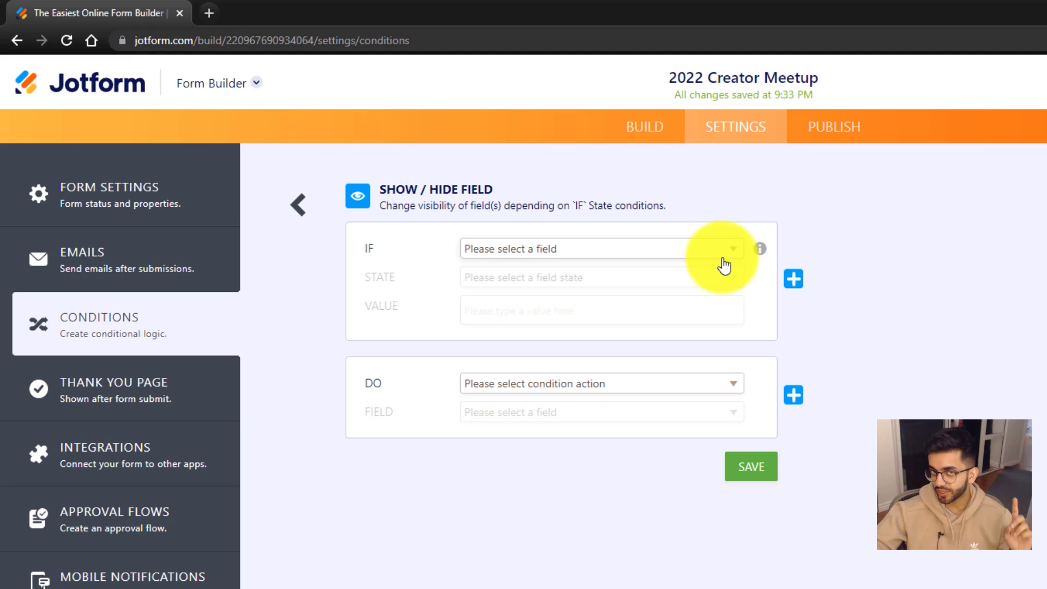
pyautogui.click(552, 251)
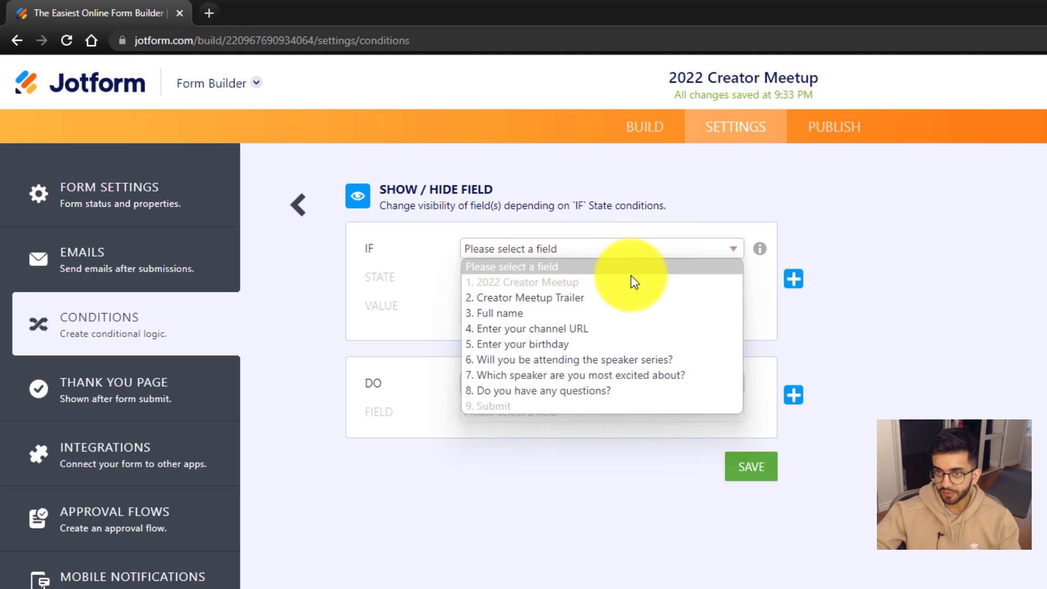
pyautogui.click(679, 360)
pyautogui.click(587, 281)
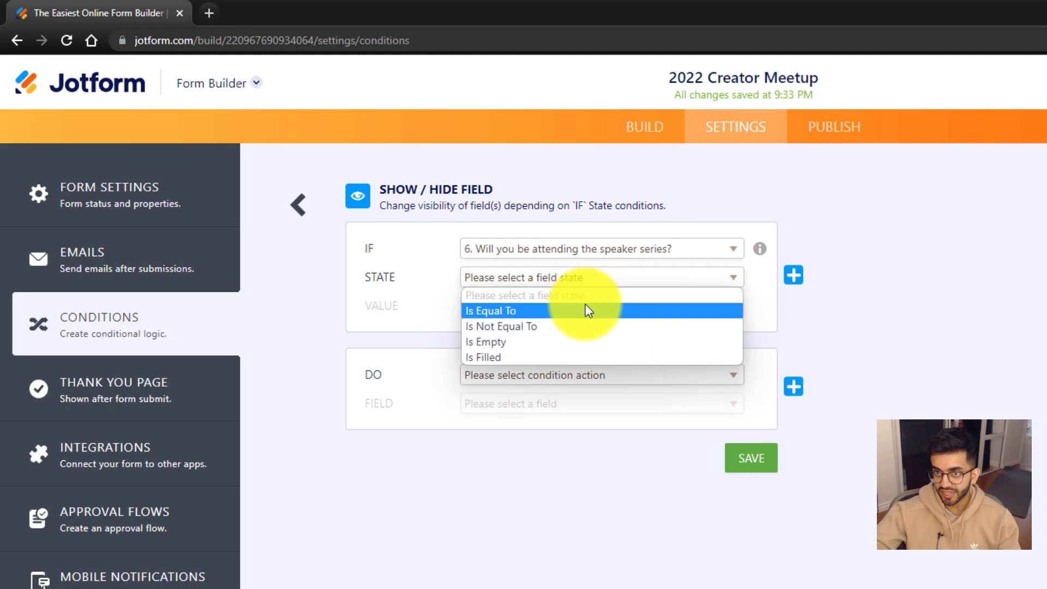
pyautogui.click(585, 304)
pyautogui.click(573, 309)
pyautogui.click(564, 338)
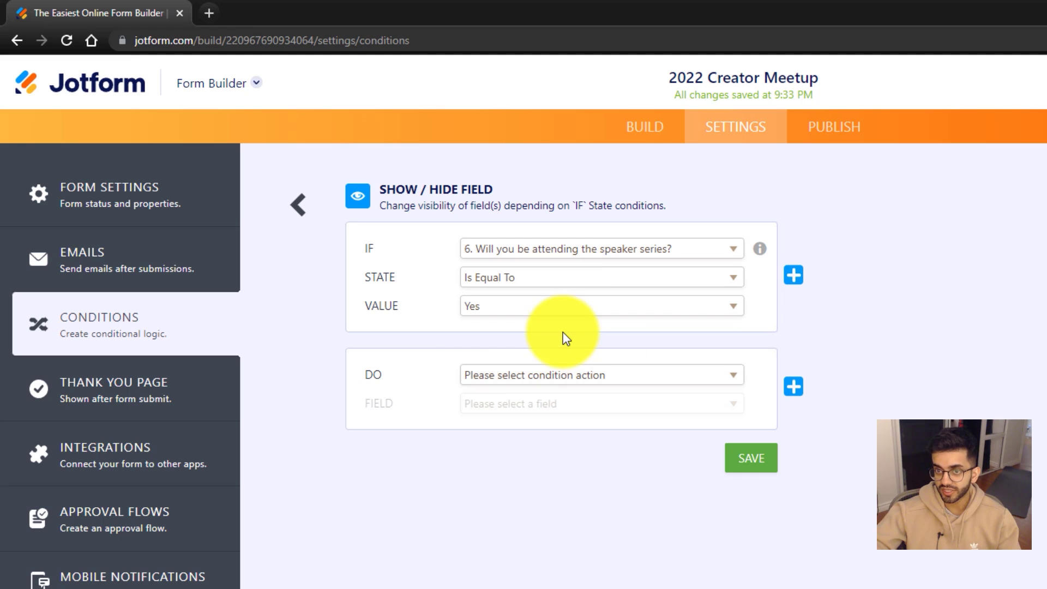
# Make the condition Show the speaker dropdown question, and save it.
pyautogui.click(533, 372)
pyautogui.click(538, 424)
pyautogui.click(536, 406)
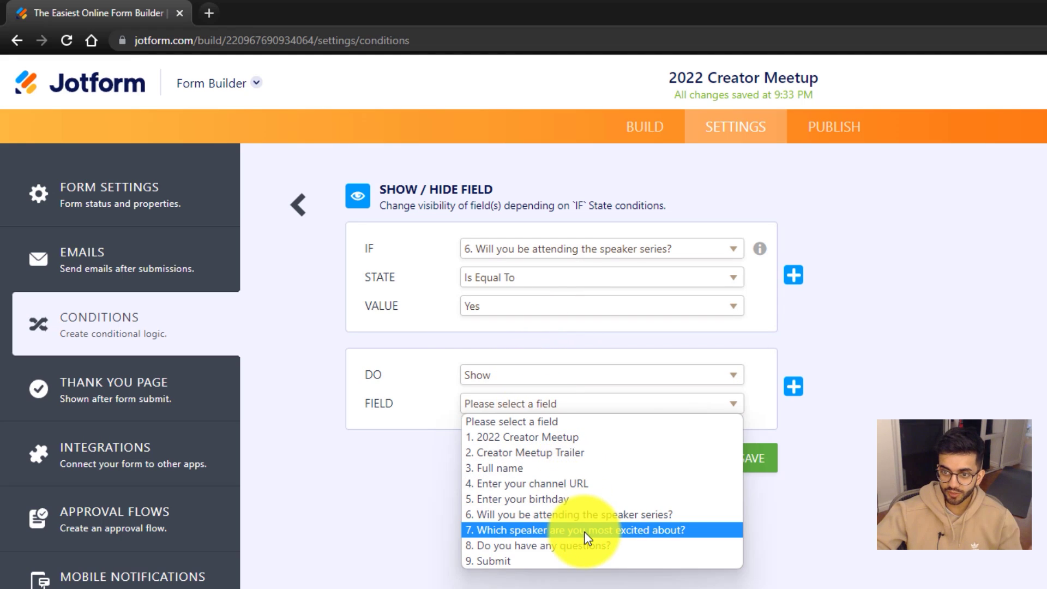
pyautogui.click(545, 530)
pyautogui.click(743, 465)
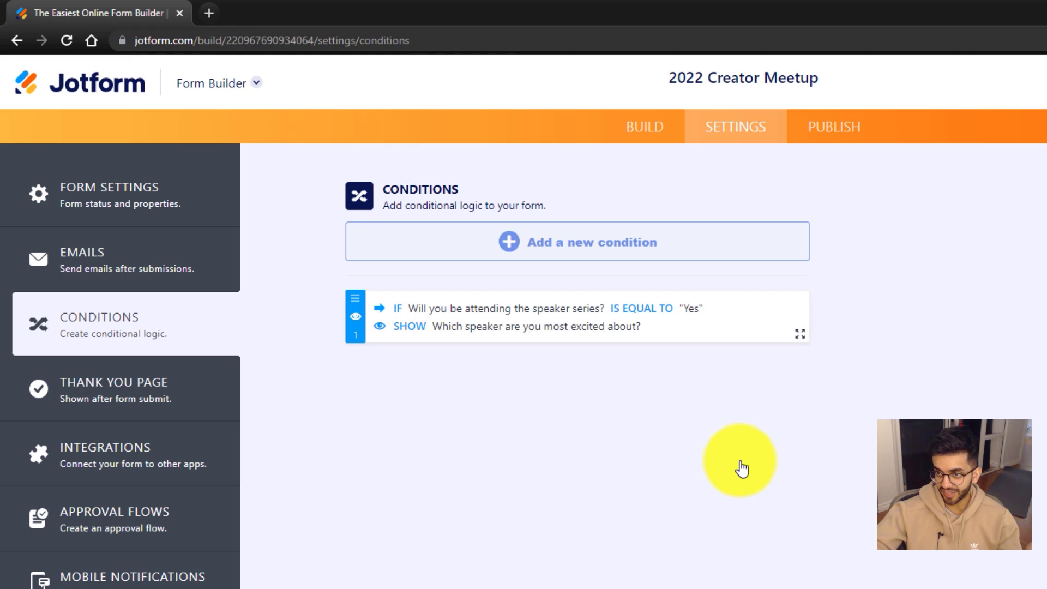
pyautogui.moveTo(533, 328)
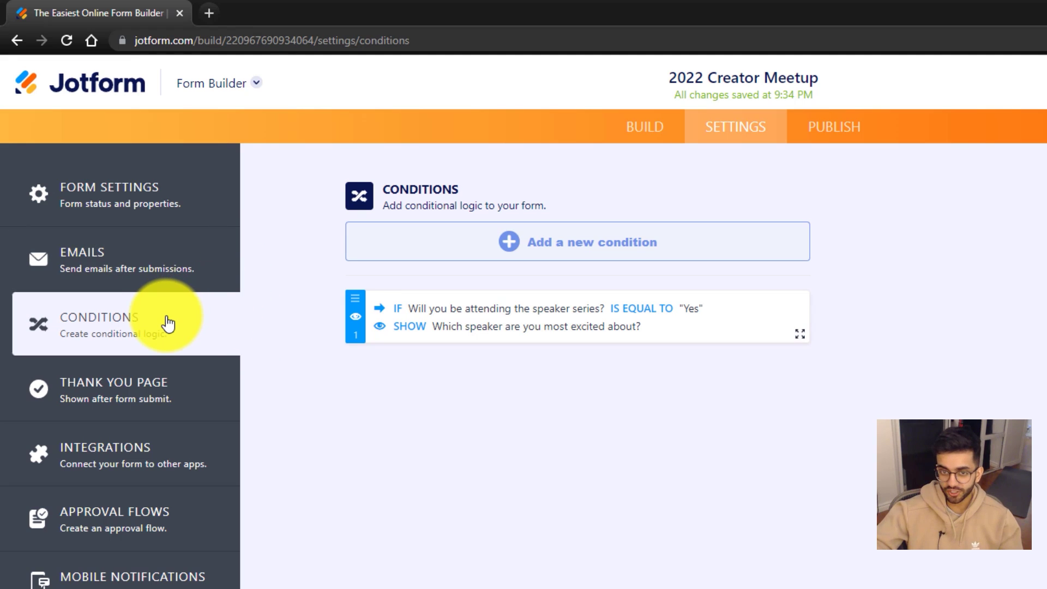
# Review the form title '2022 Creator Meetup' and keep Form Status Enabled.
pyautogui.click(149, 210)
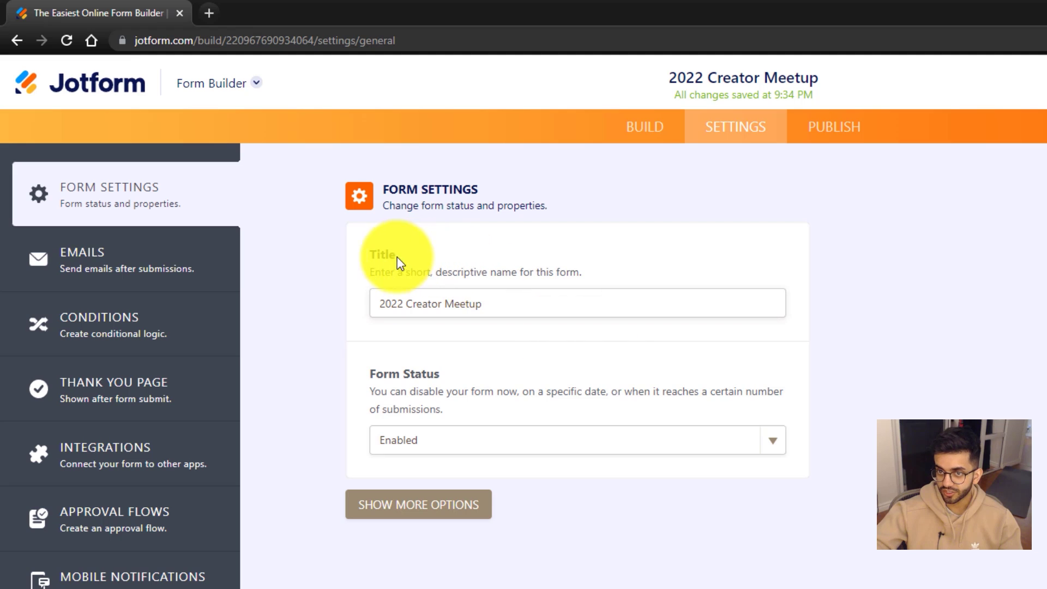
pyautogui.moveTo(494, 306); pyautogui.dragTo(365, 312)
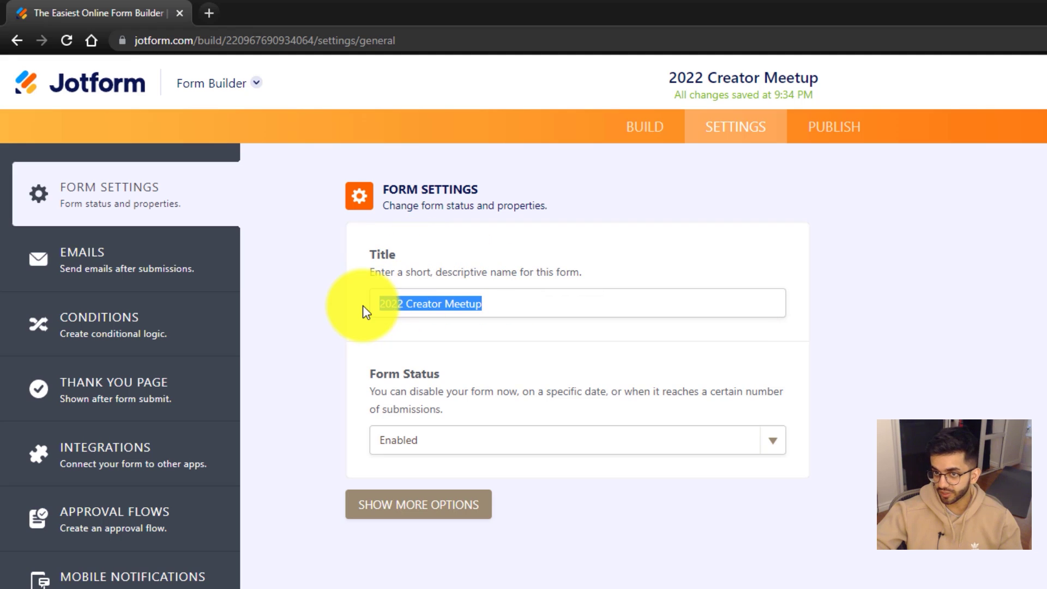
pyautogui.click(447, 443)
pyautogui.click(420, 439)
pyautogui.click(398, 436)
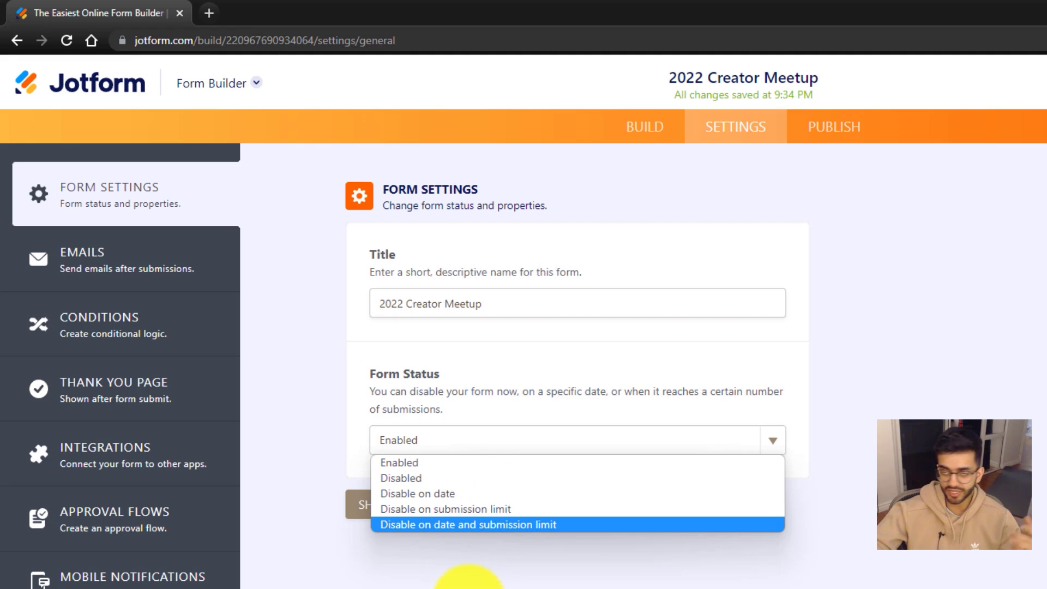
pyautogui.click(468, 579)
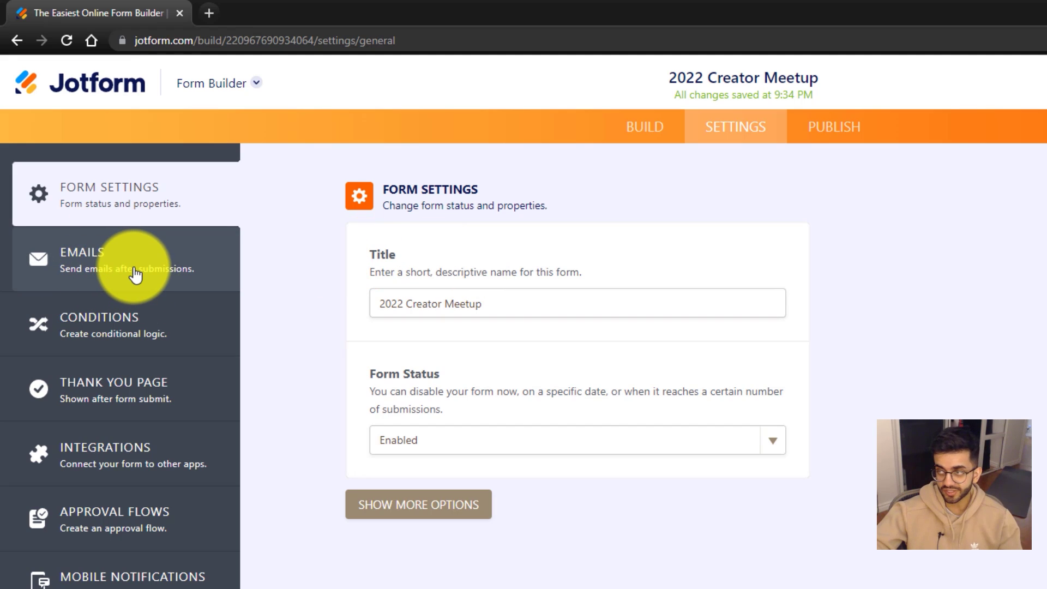
# Look over the Thank You page's 'Thank You!' message, then go to Integrations.
pyautogui.click(154, 387)
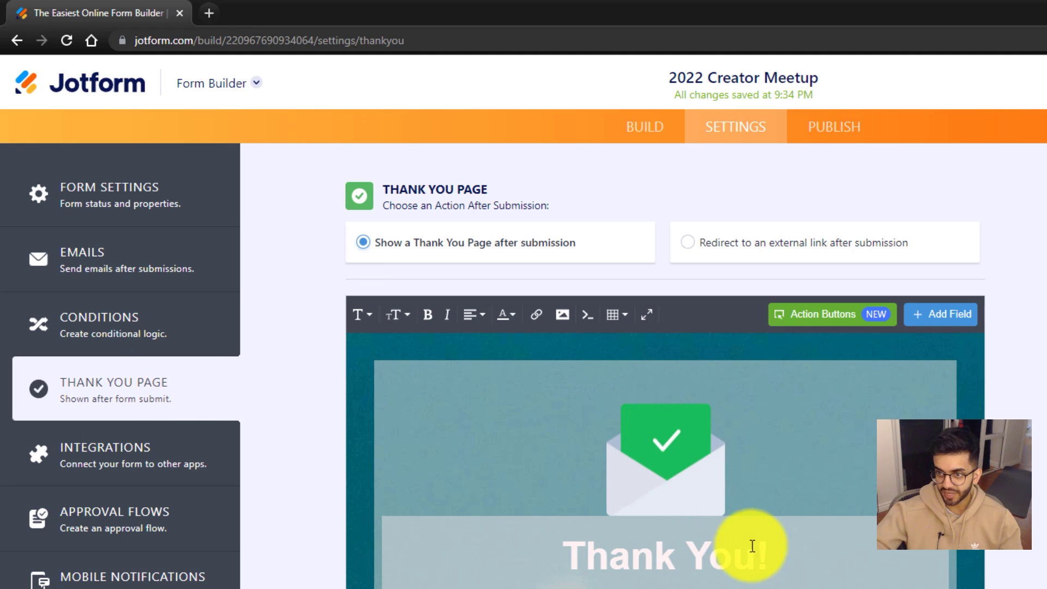
pyautogui.click(676, 554)
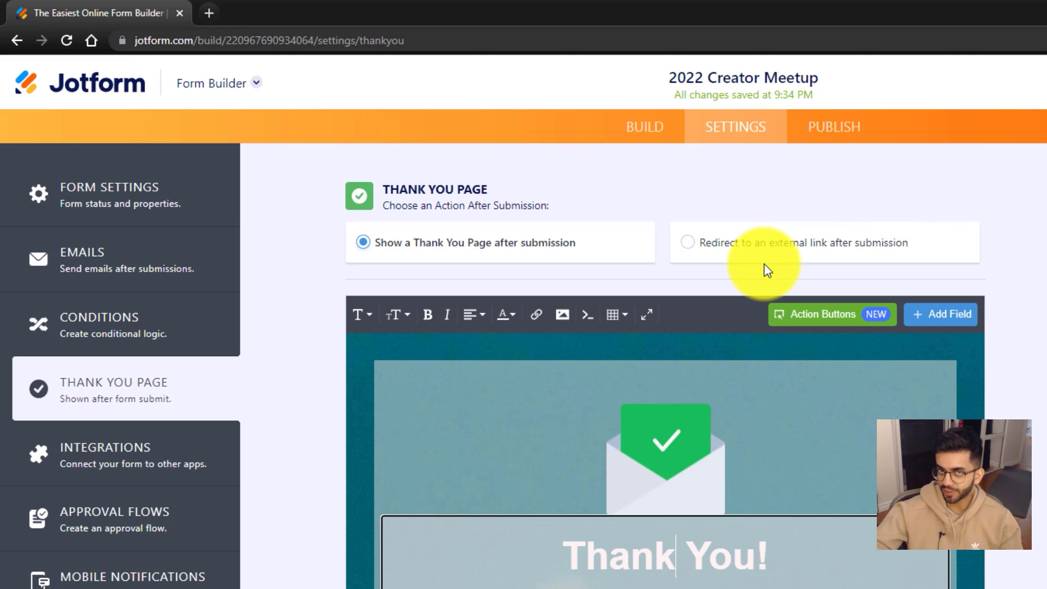
pyautogui.click(53, 457)
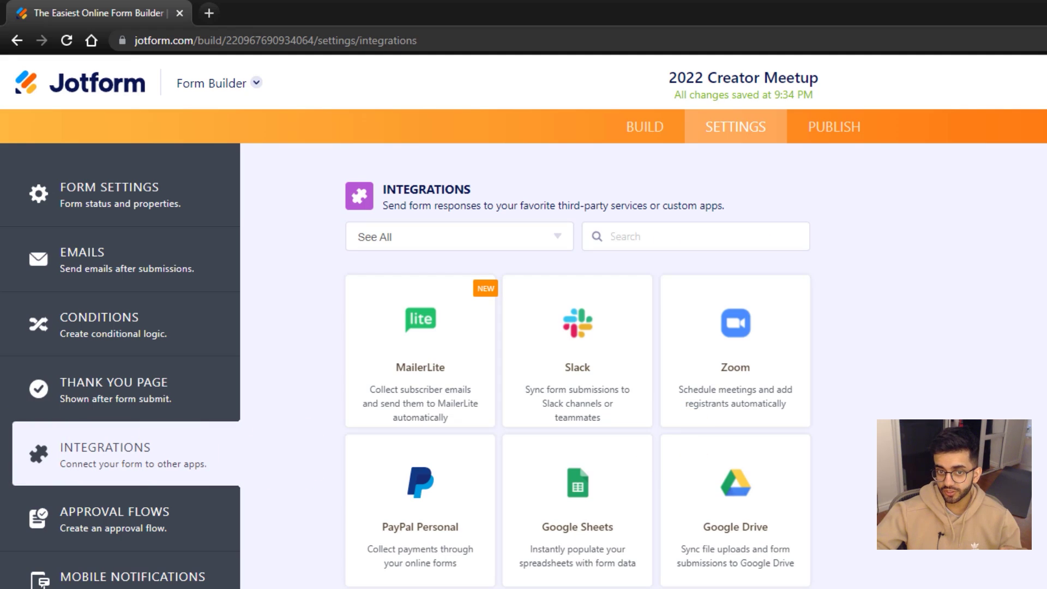
# Authenticate the Google Sheets integration with a Google account and allow access.
pyautogui.scroll(-20, 578, 365)
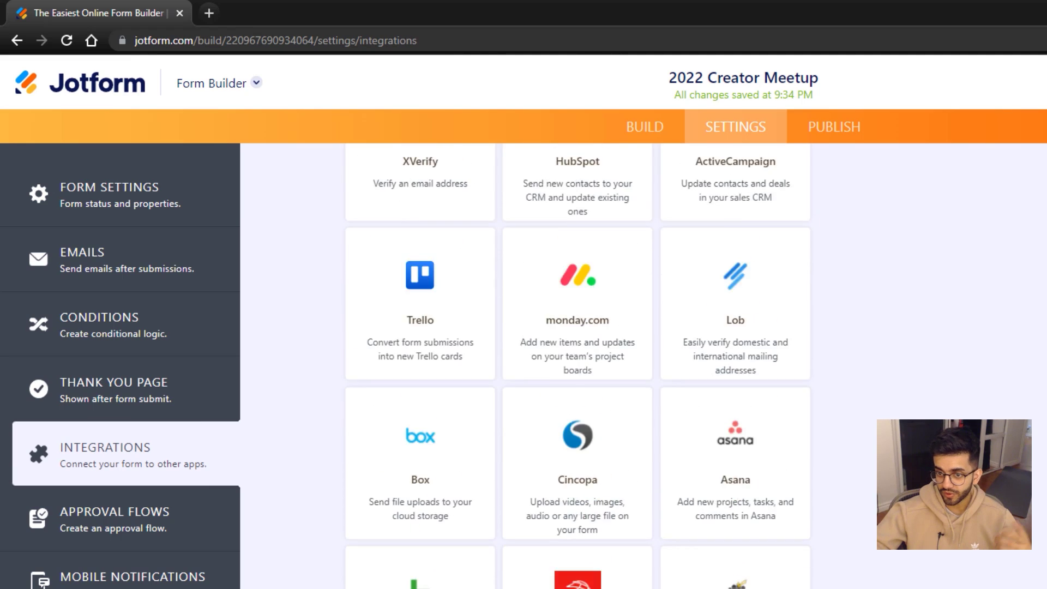
pyautogui.scroll(20, 578, 365)
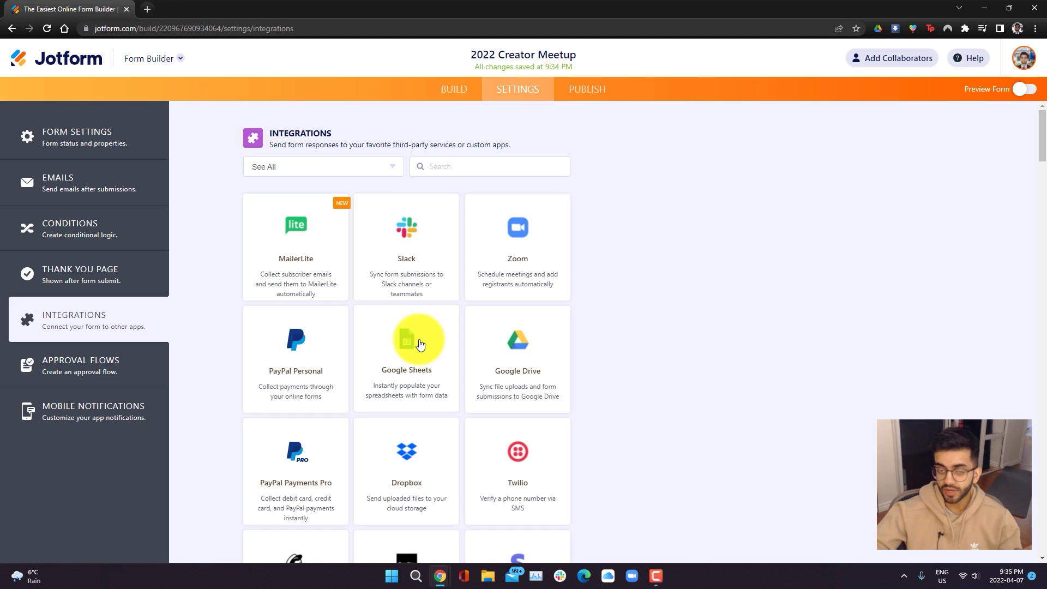
pyautogui.click(420, 345)
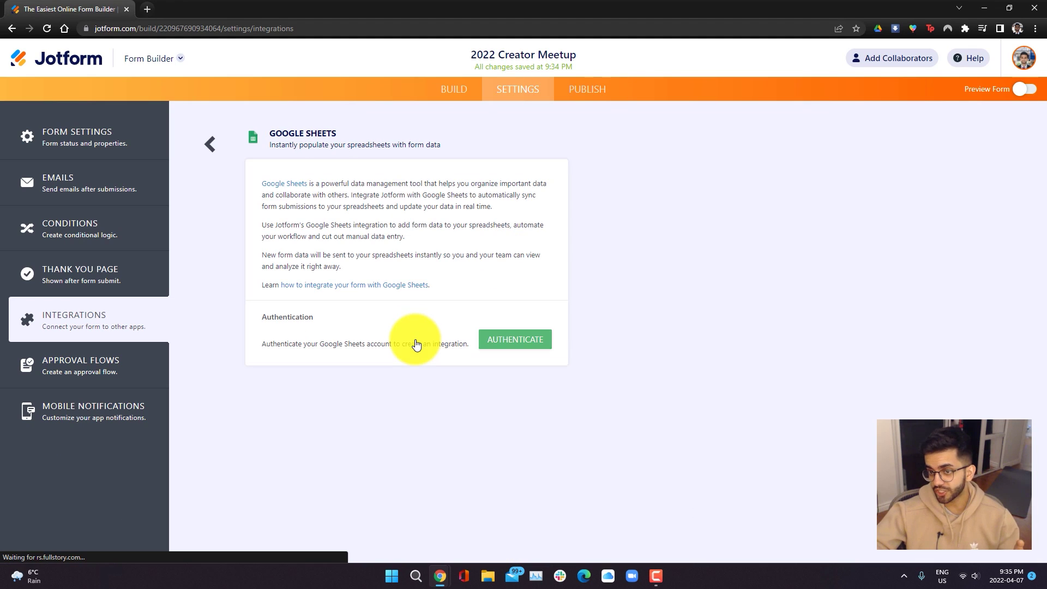
pyautogui.click(509, 342)
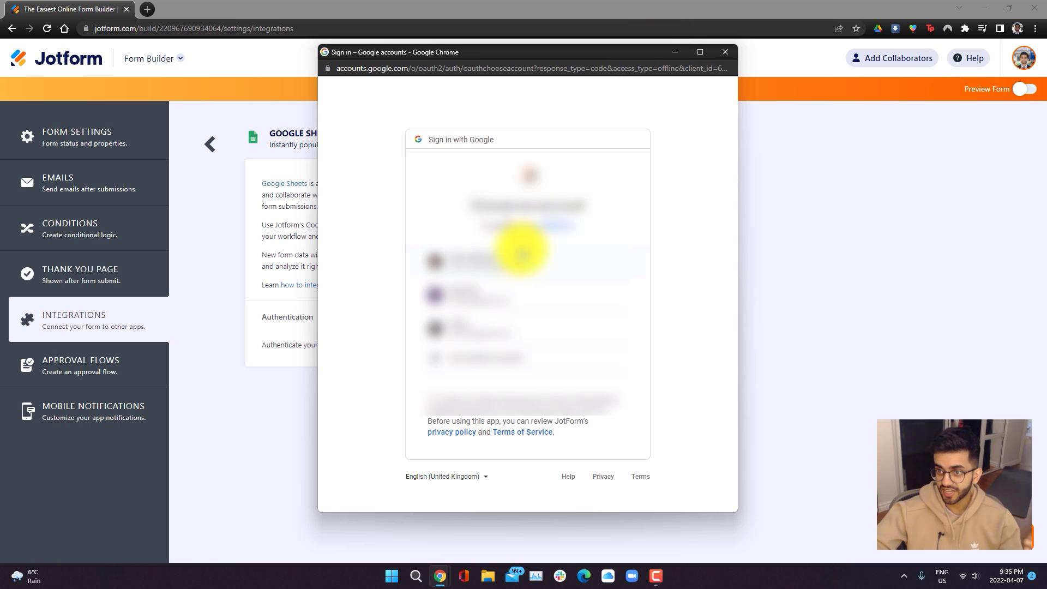
pyautogui.click(522, 251)
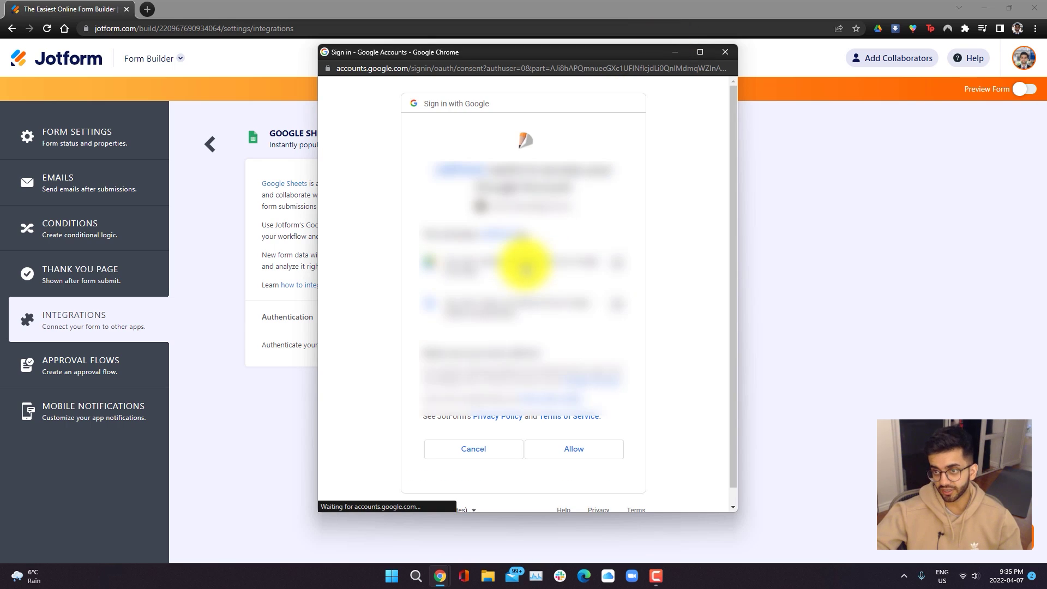
pyautogui.click(573, 445)
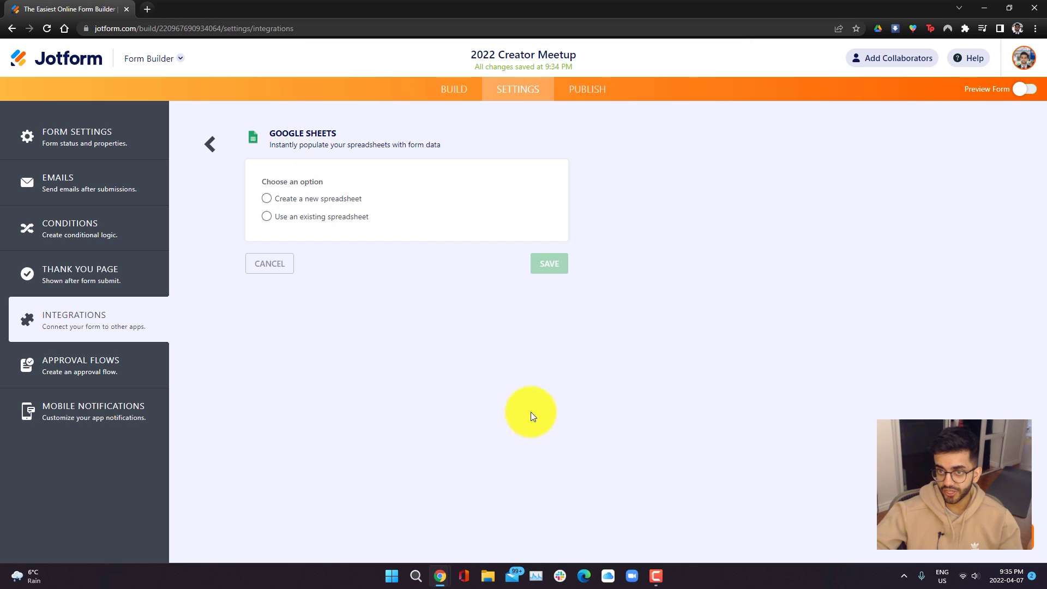
# Send responses to a new '2022 Creator Meetup' spreadsheet, then go to Approval Flows.
pyautogui.click(324, 200)
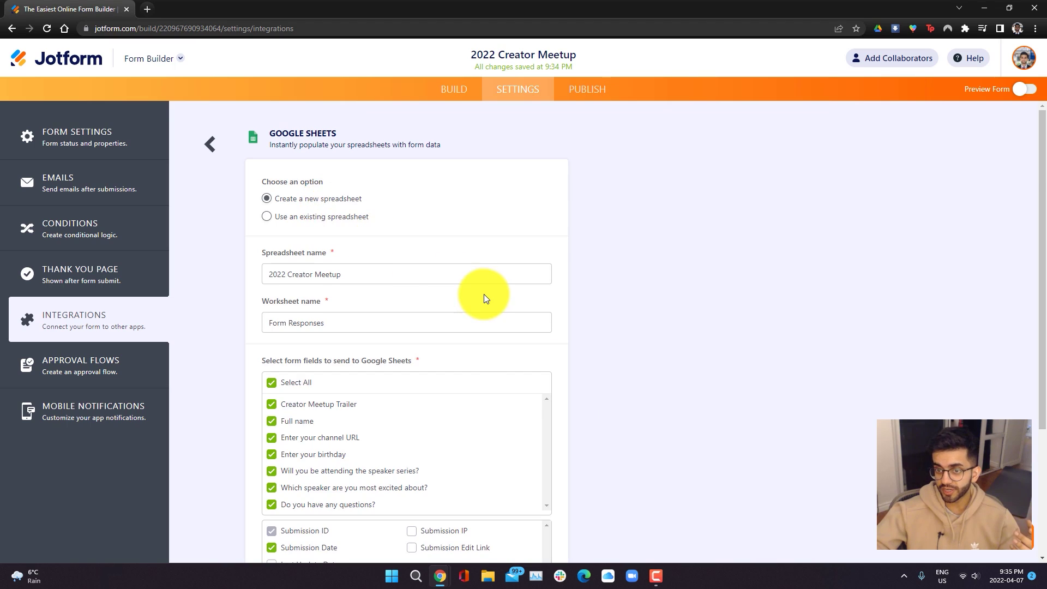
pyautogui.scroll(-3, 519, 316)
pyautogui.scroll(3, 571, 365)
pyautogui.scroll(-3, 571, 366)
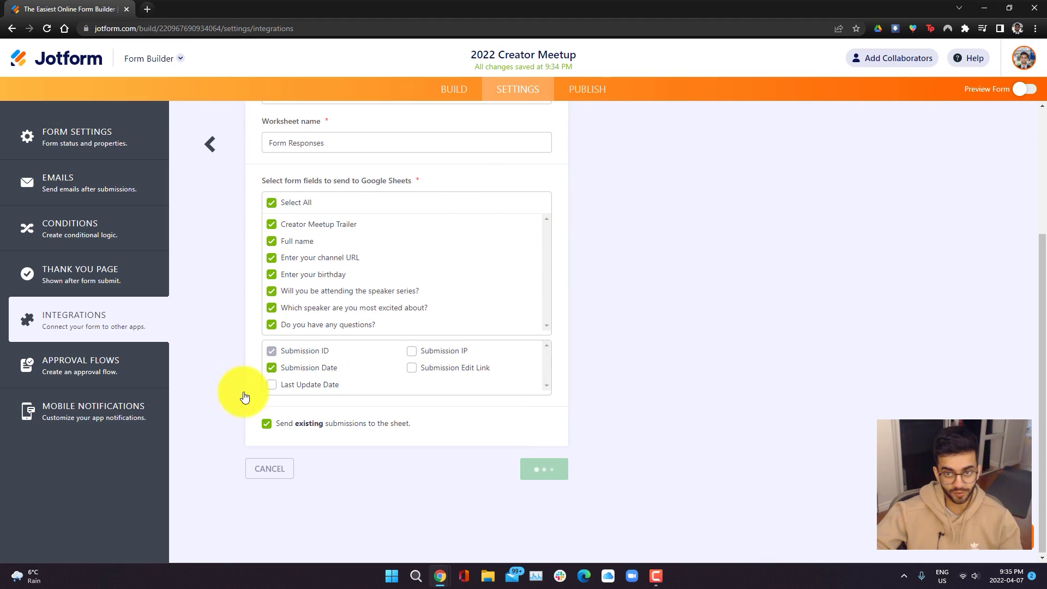
pyautogui.click(99, 364)
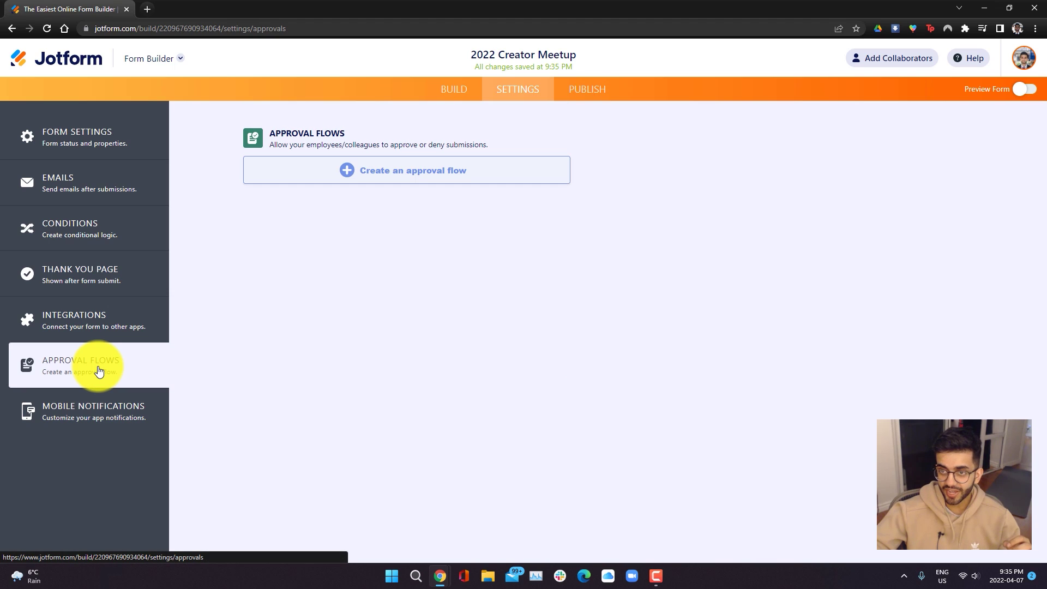
# Create the 'Approval: 2022 Creator Meetup' approval flow and return to the Form Builder.
pyautogui.click(364, 170)
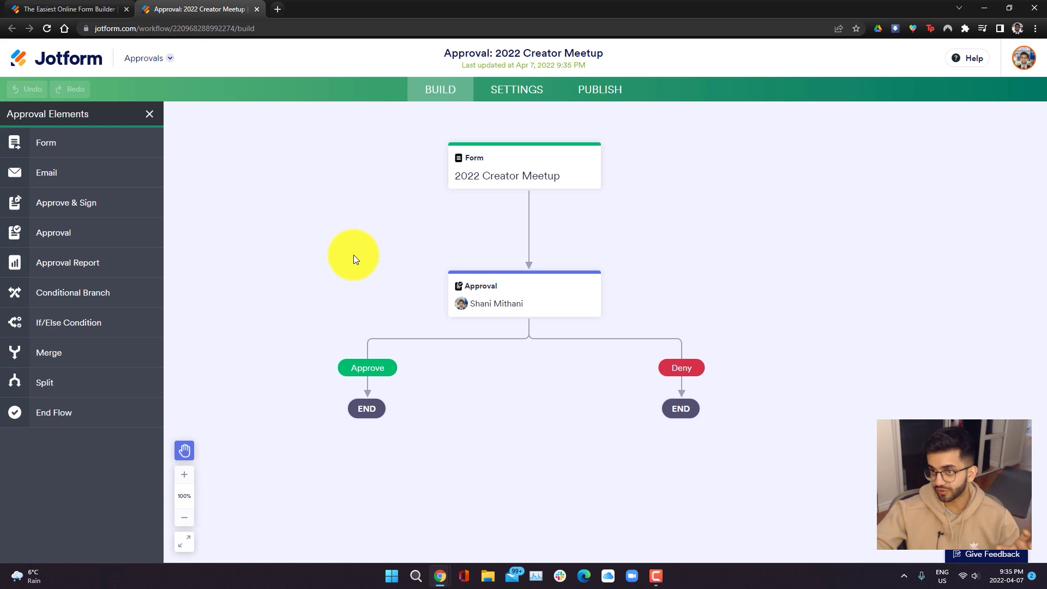
pyautogui.moveTo(509, 294)
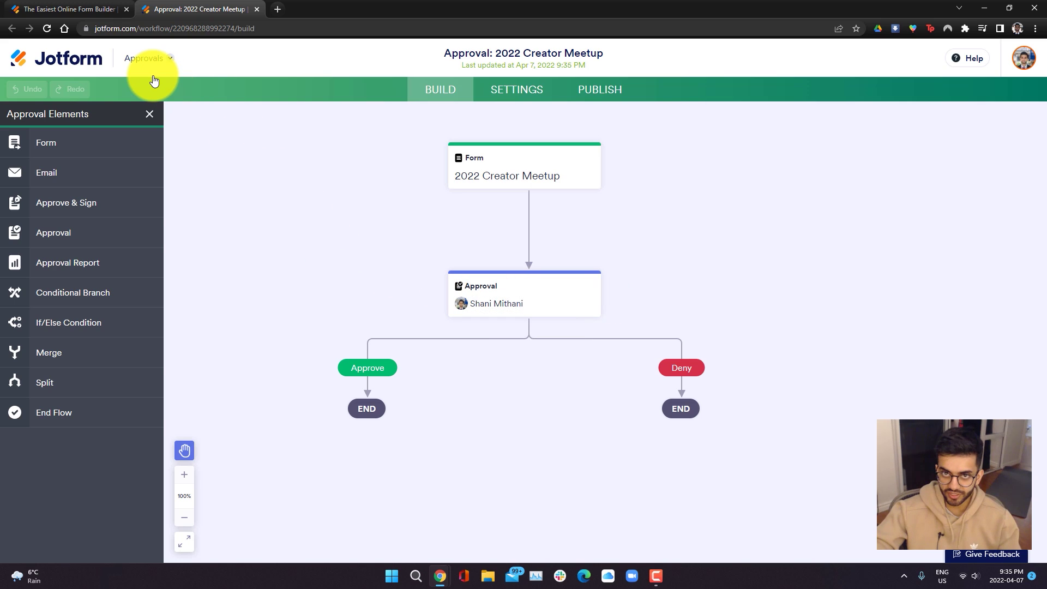
pyautogui.click(103, 11)
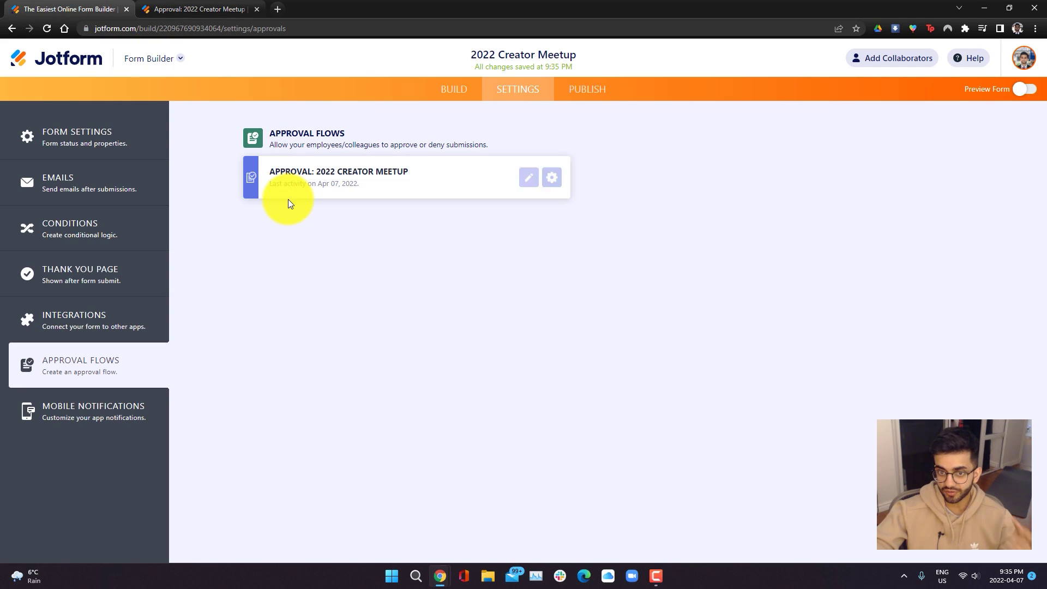
# Leave mobile notifications on with the default 'New Submission for {form_title}' title, then go to Publish.
pyautogui.click(87, 414)
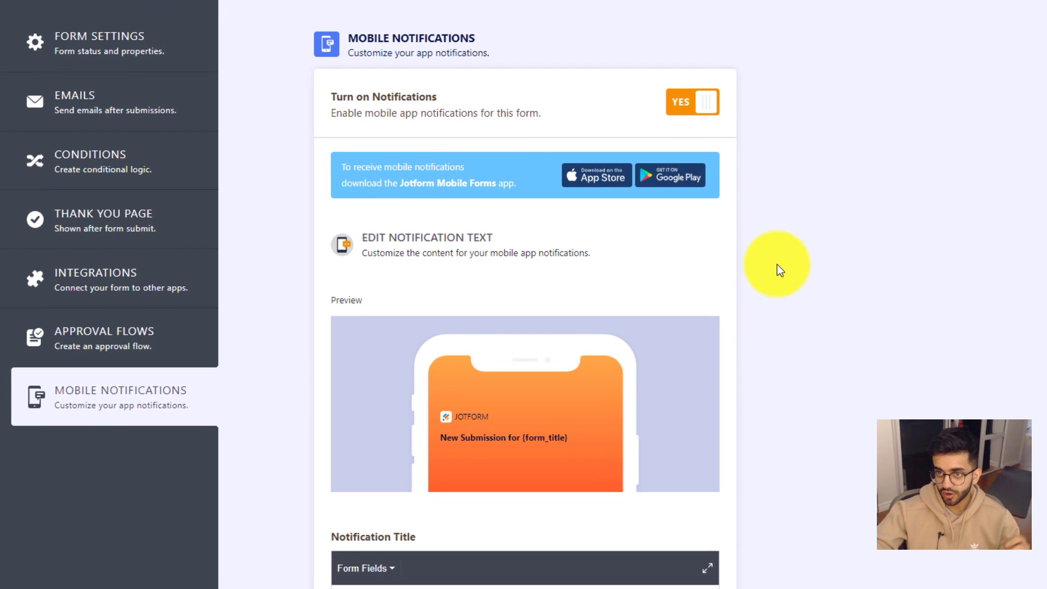
pyautogui.scroll(-5, 781, 267)
pyautogui.scroll(5, 788, 270)
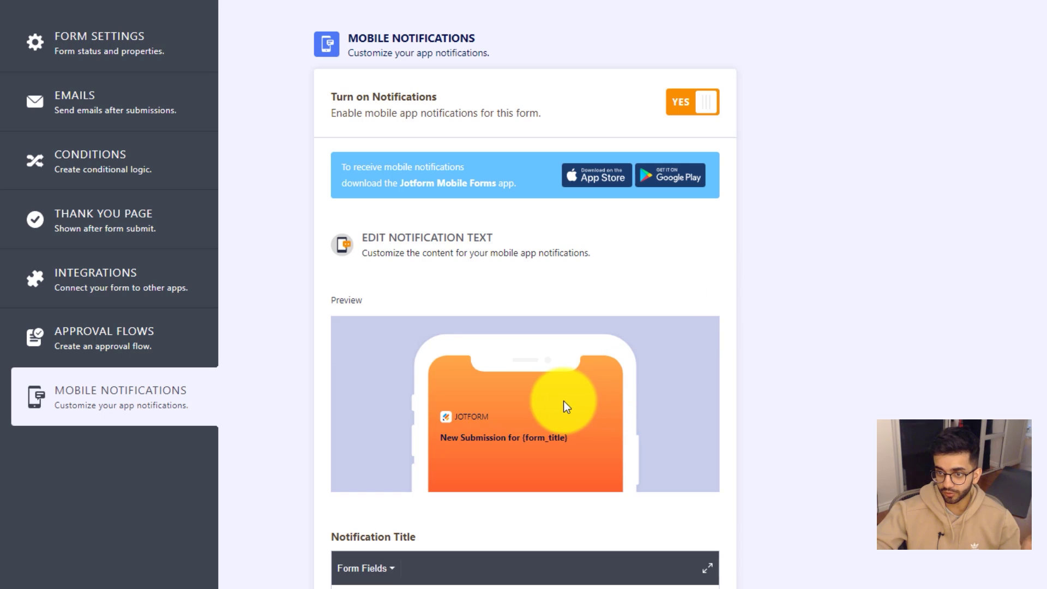
pyautogui.scroll(-5, 573, 371)
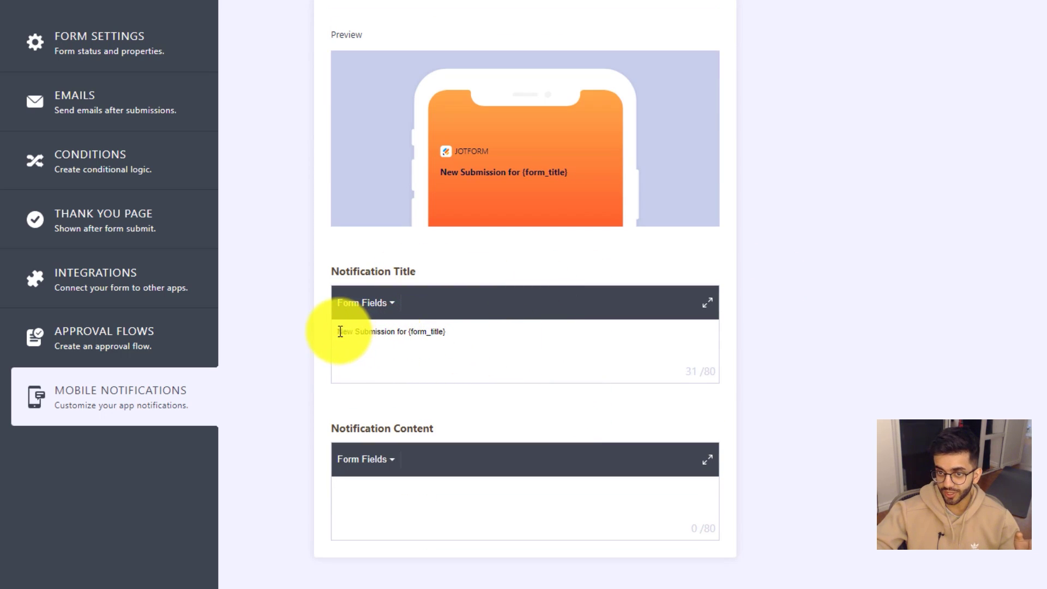
pyautogui.moveTo(340, 332); pyautogui.dragTo(469, 327)
pyautogui.click(471, 336)
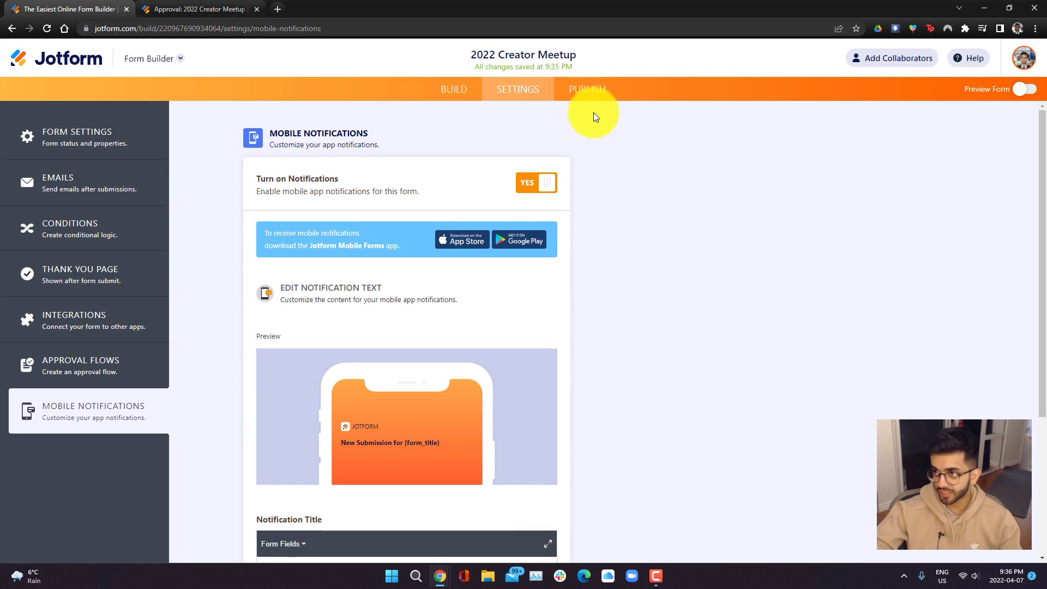
pyautogui.click(581, 96)
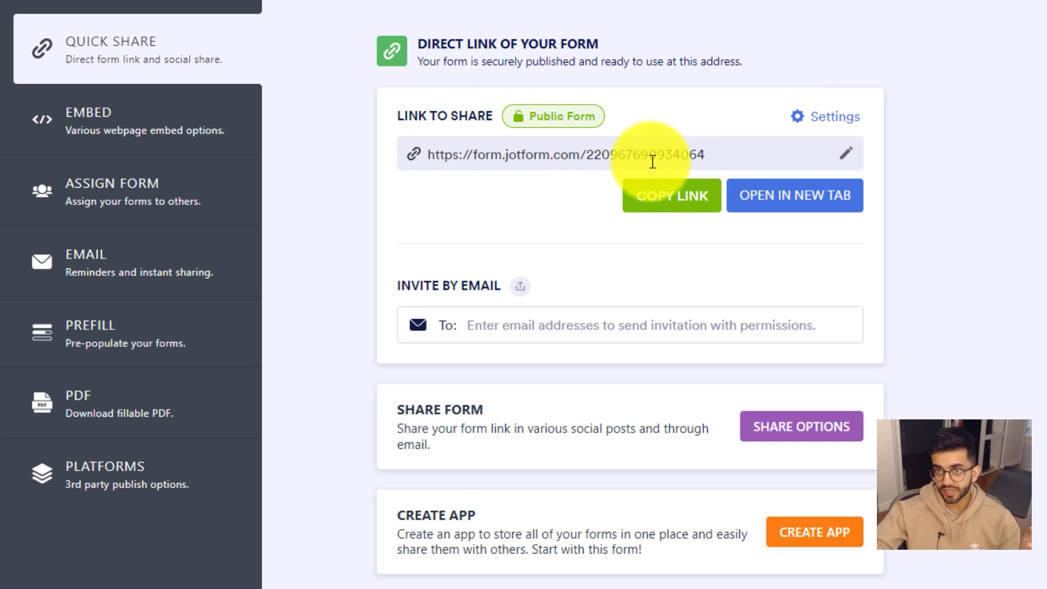
# Browse the sharing options: email invite, share options, QR code, Assign Form, PDF and Platforms.
pyautogui.click(526, 330)
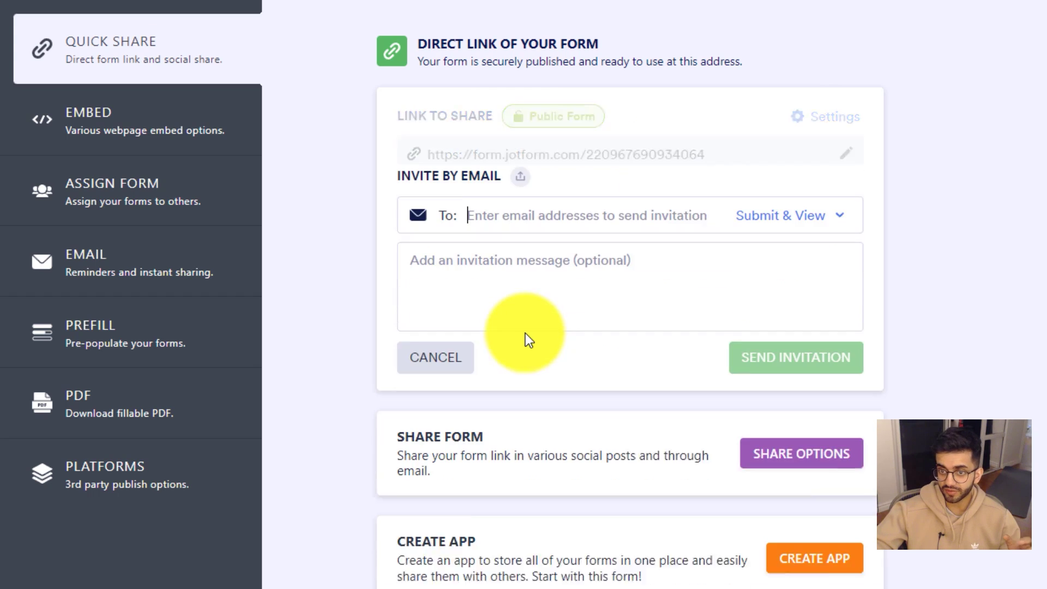
pyautogui.click(775, 390)
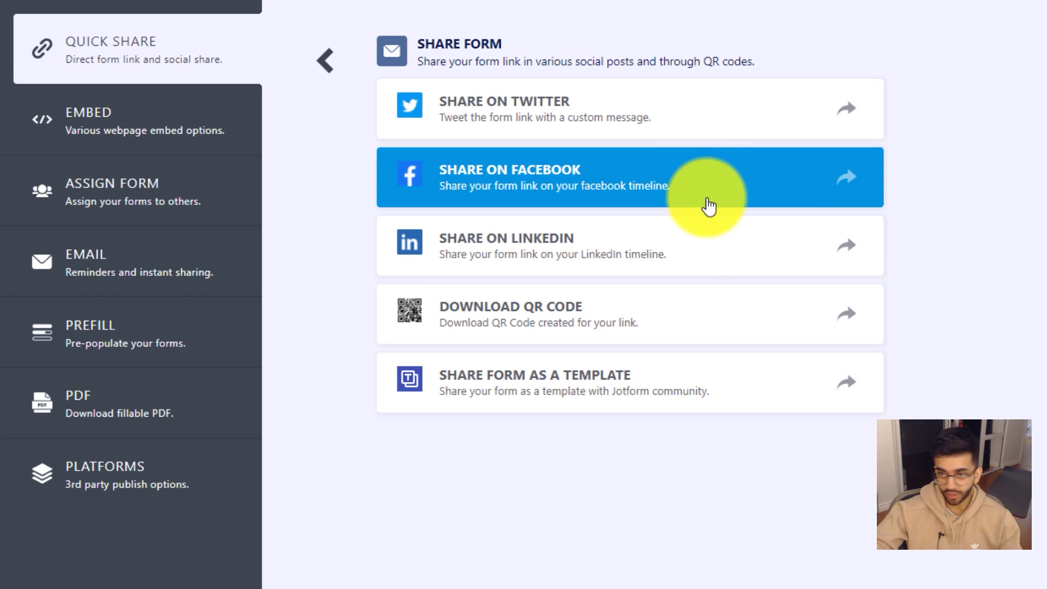
pyautogui.click(704, 326)
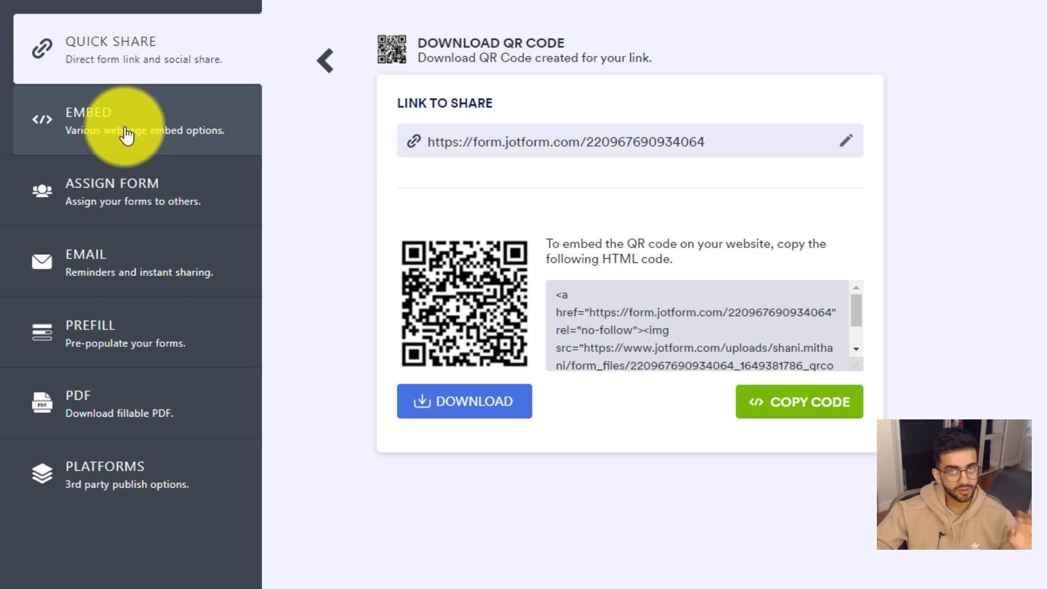
pyautogui.click(178, 205)
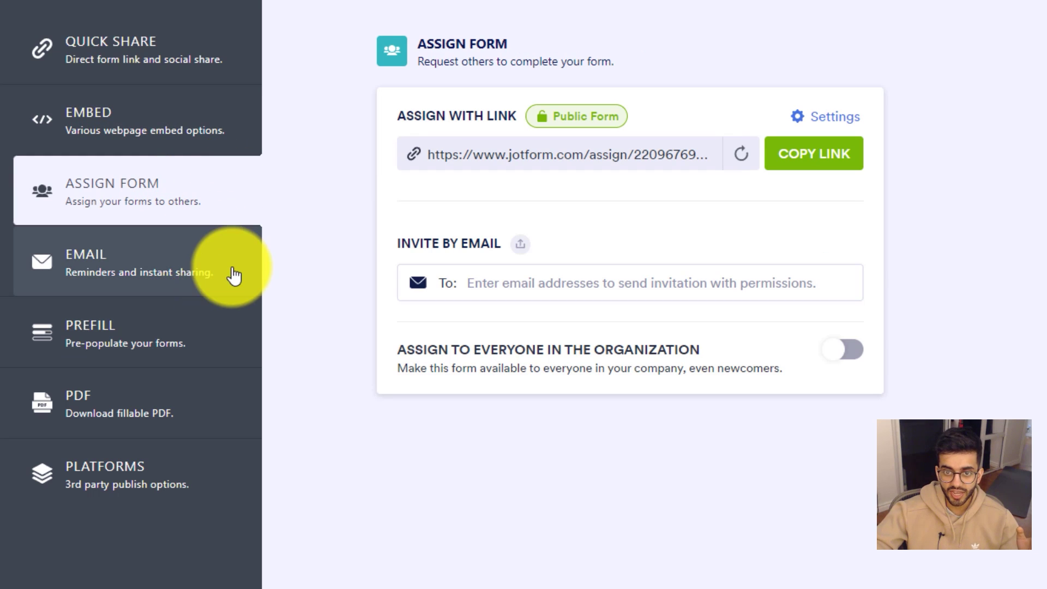
pyautogui.click(153, 403)
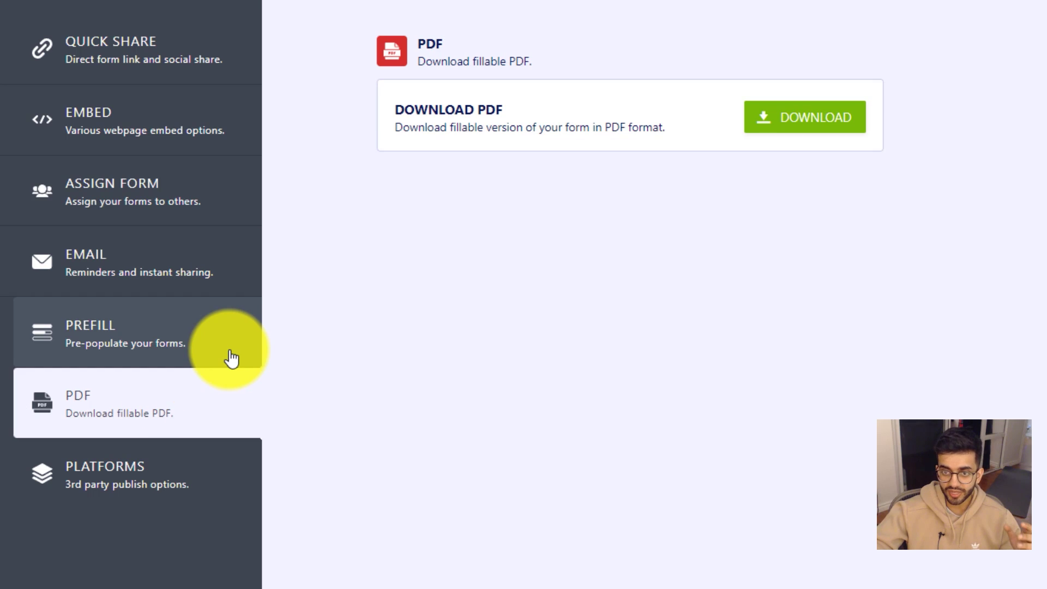
pyautogui.click(168, 460)
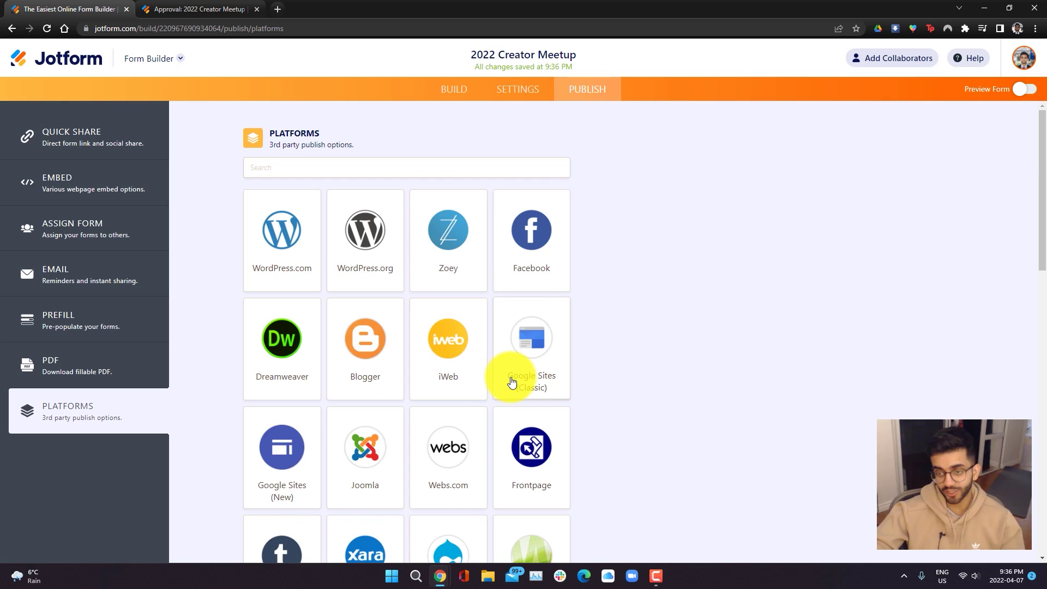
# Return to Quick Share and copy the form's direct link to the clipboard.
pyautogui.scroll(-5, 805, 431)
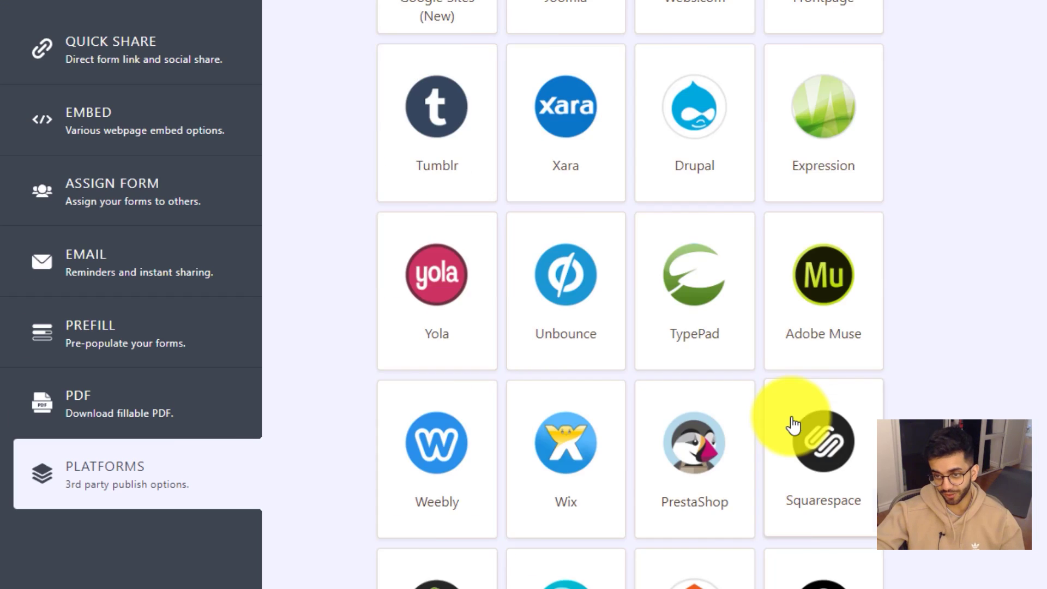
pyautogui.scroll(5, 797, 429)
pyautogui.click(190, 63)
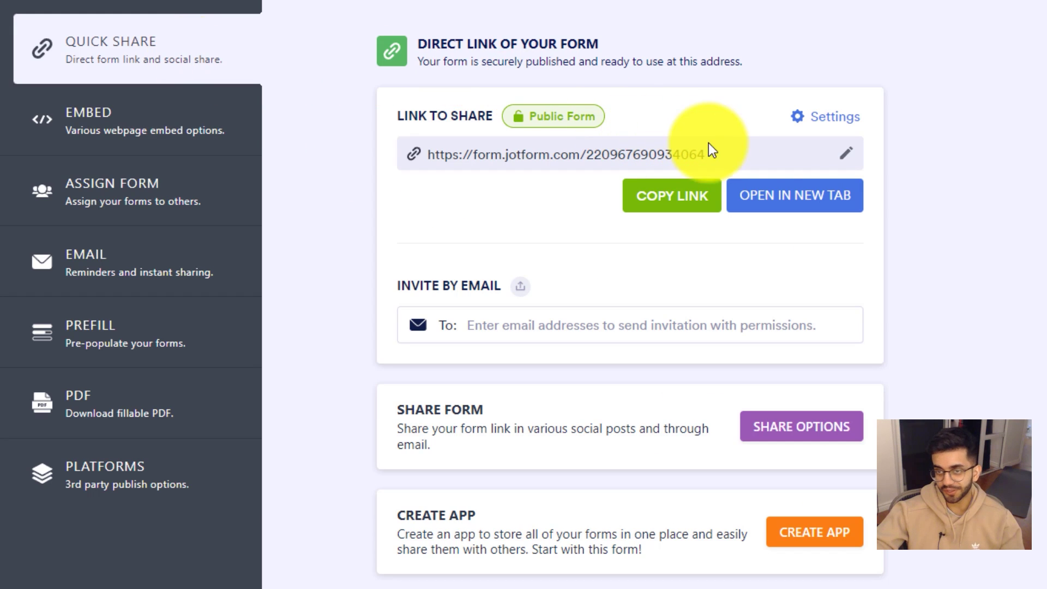
pyautogui.click(840, 158)
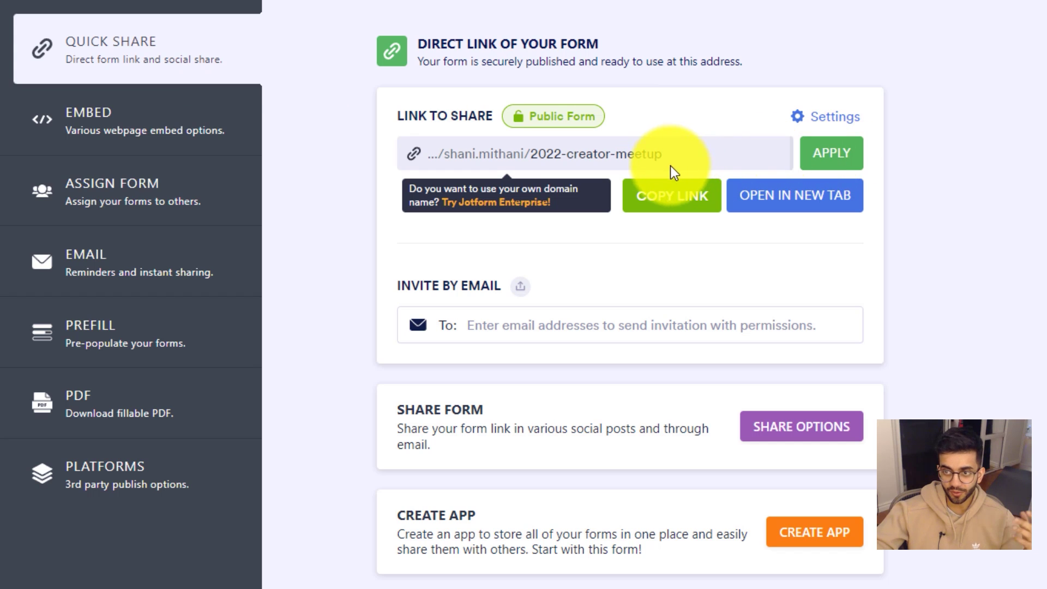
pyautogui.click(669, 195)
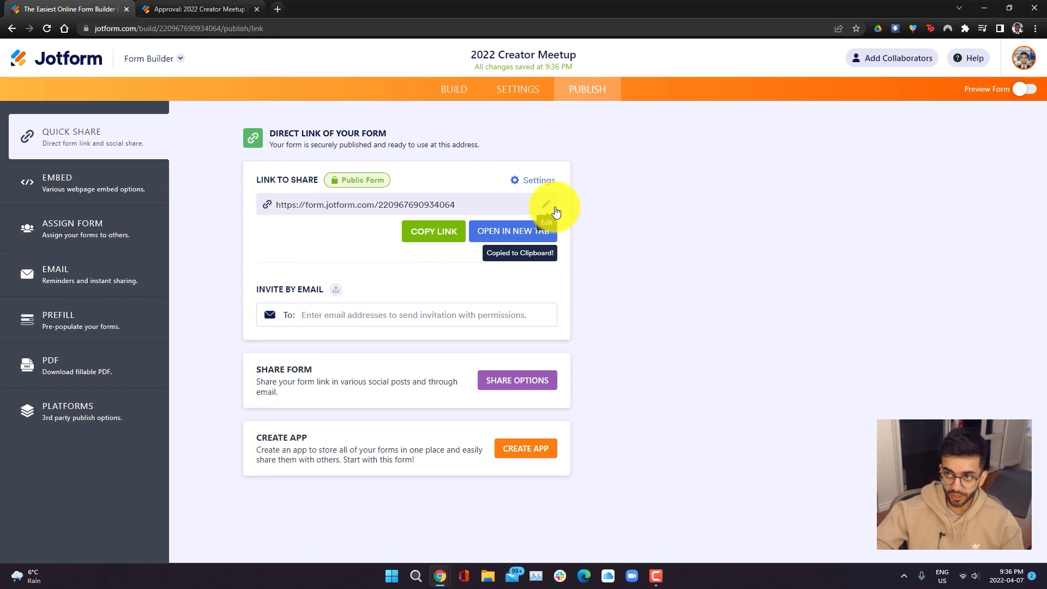